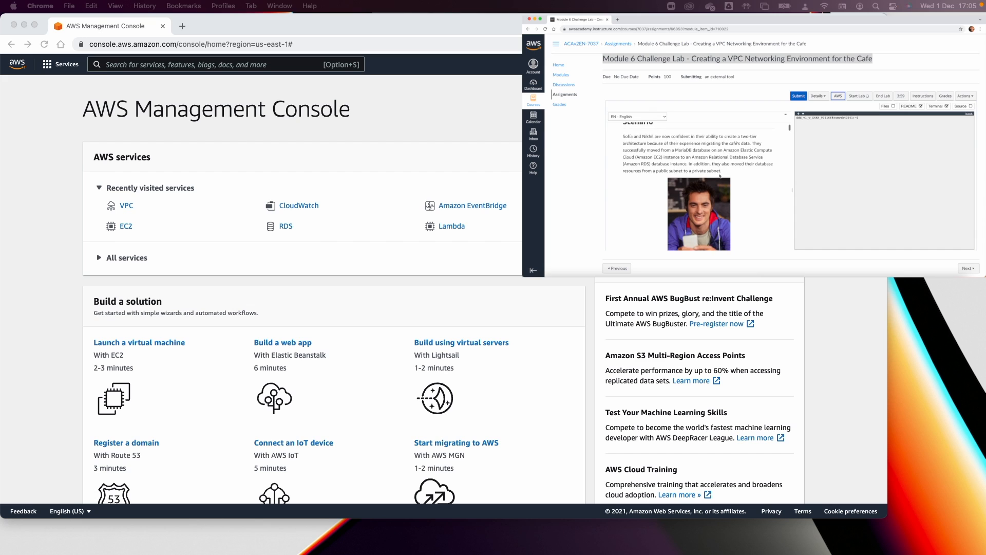
Hide the terminal pane and bring the lab instructions to the highlighted 'Task 1: Creating a public subnet' heading.
left_click(945, 106)
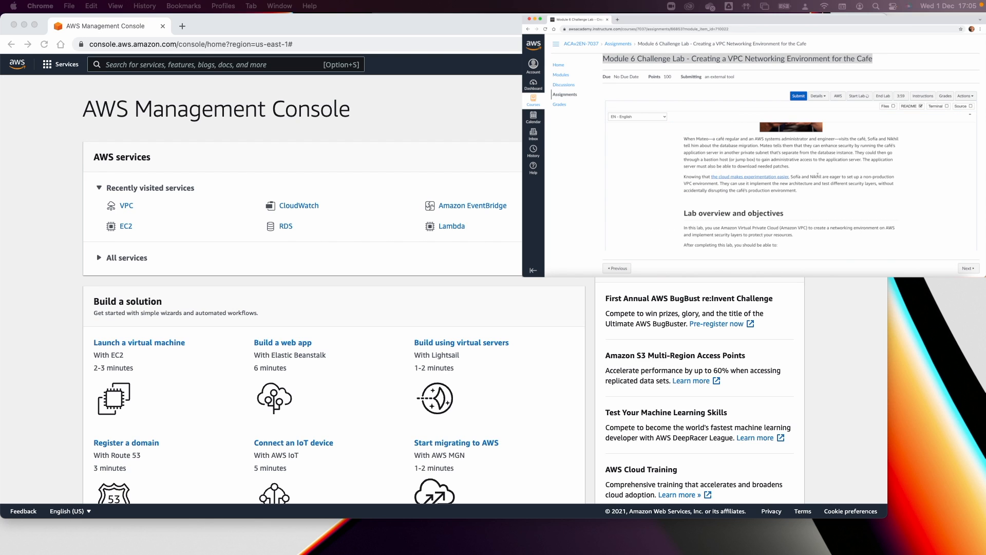
scroll(818, 175, "down", 2)
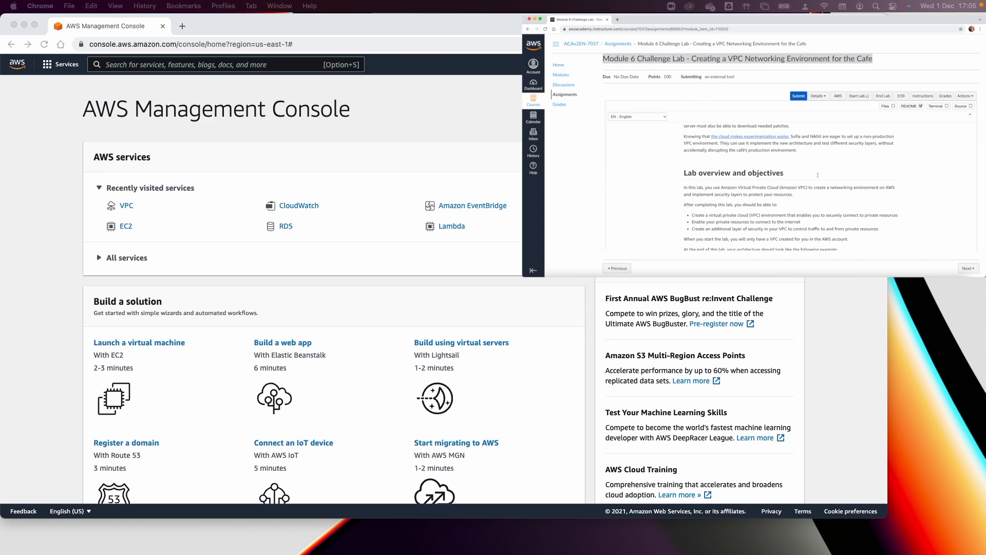
scroll(817, 175, "down", 4)
scroll(818, 176, "down", 1)
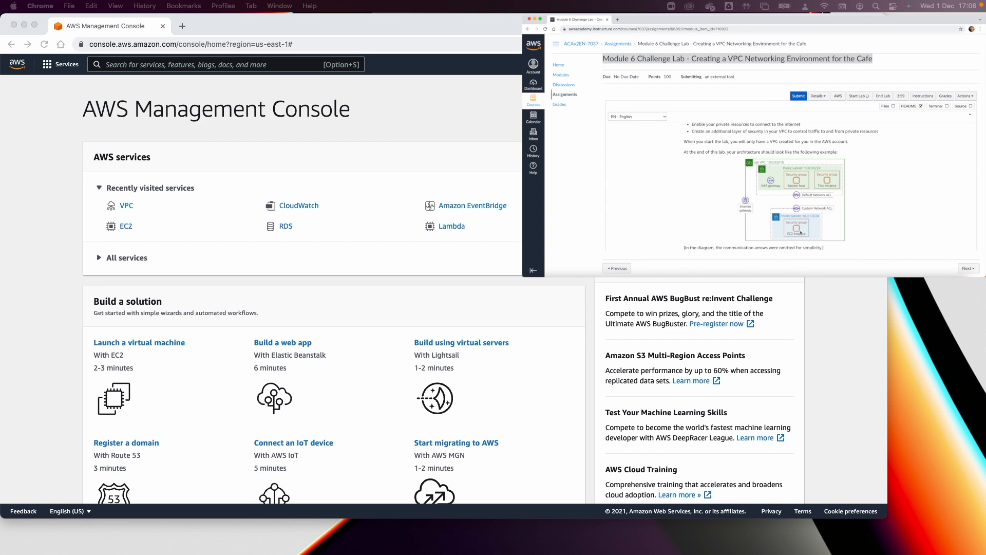
scroll(801, 232, "down", 10)
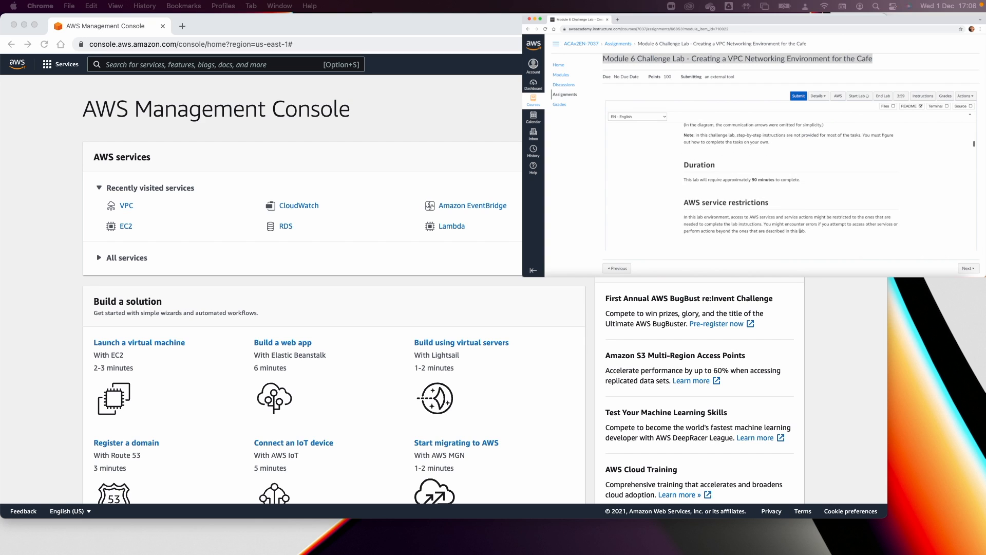
scroll(800, 230, "down", 4)
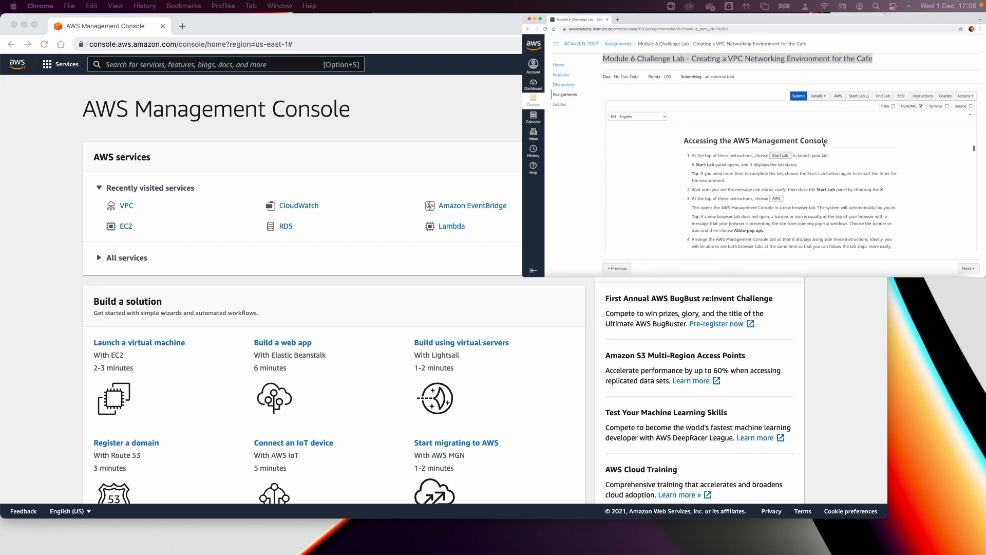
scroll(784, 174, "down", 8)
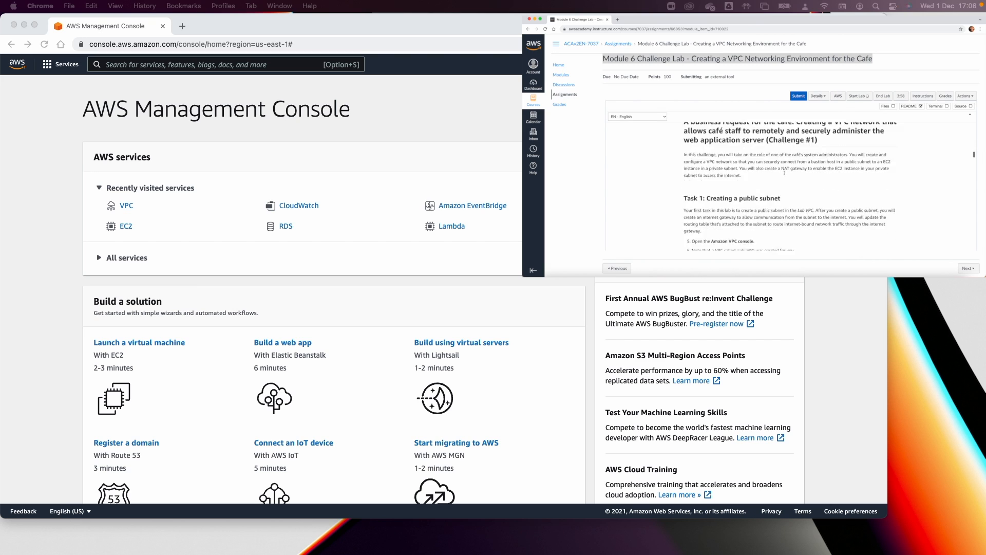
scroll(742, 163, "up", 1)
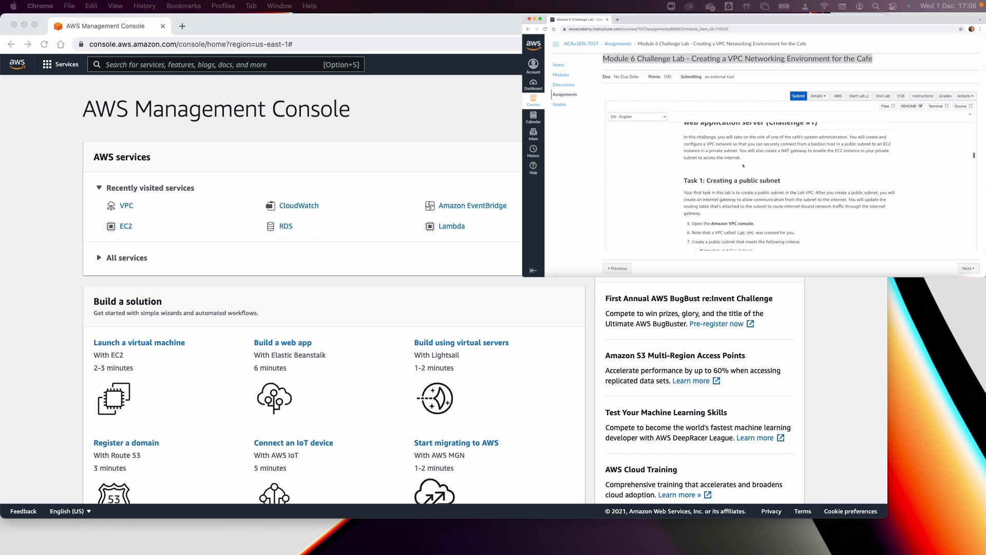
triple_click(730, 188)
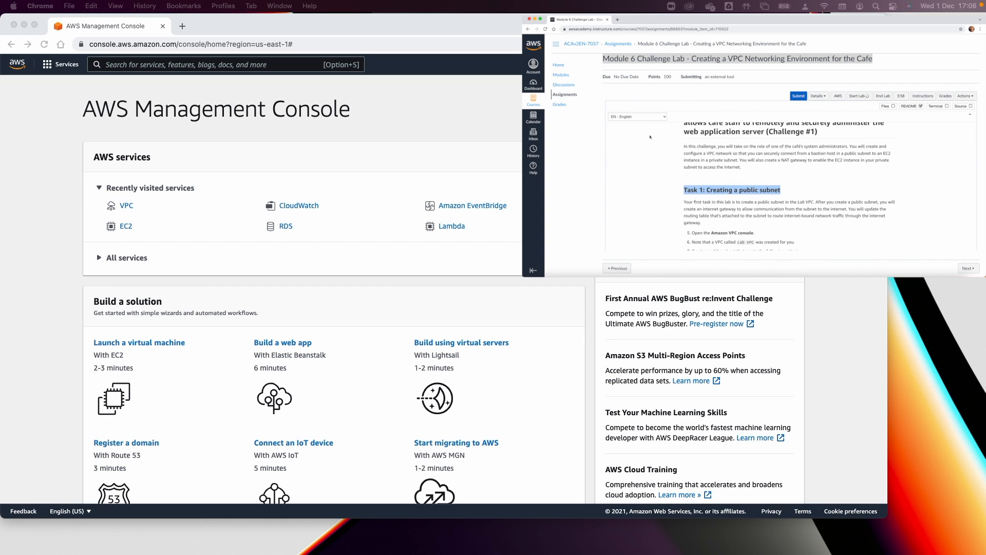
scroll(649, 137, "down", 2)
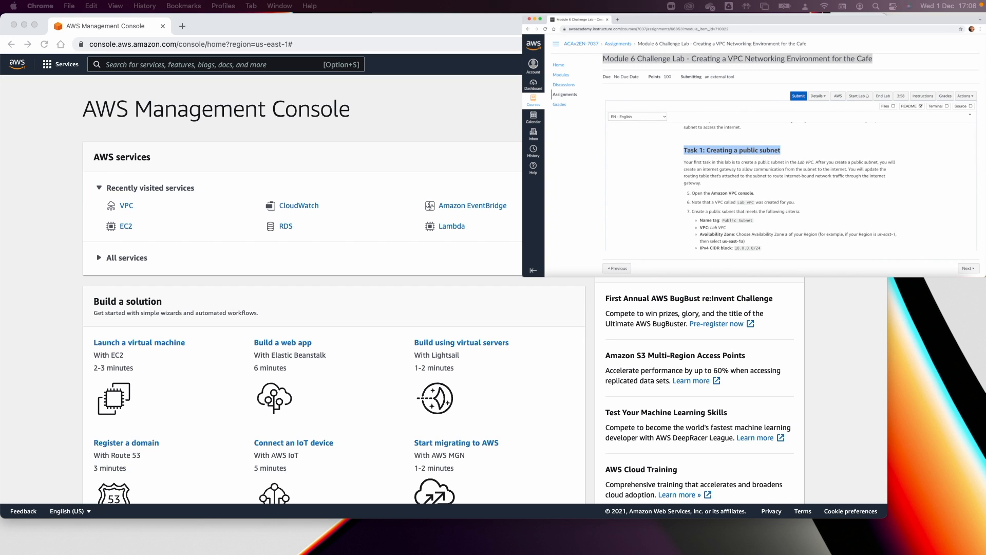
In the VPC console, check that Lab VPC exists, then list the six existing subnets.
left_click(188, 195)
left_click(123, 206)
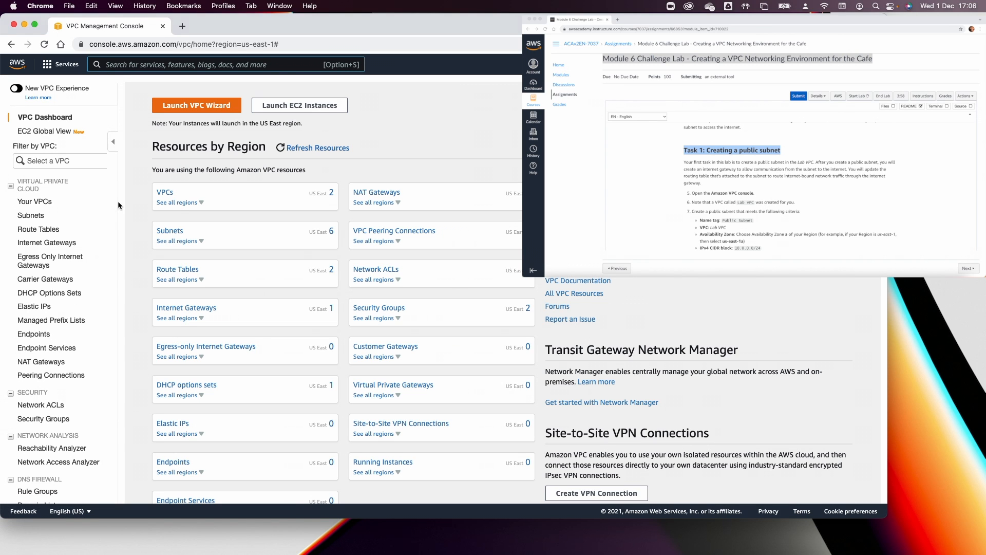
left_click(34, 202)
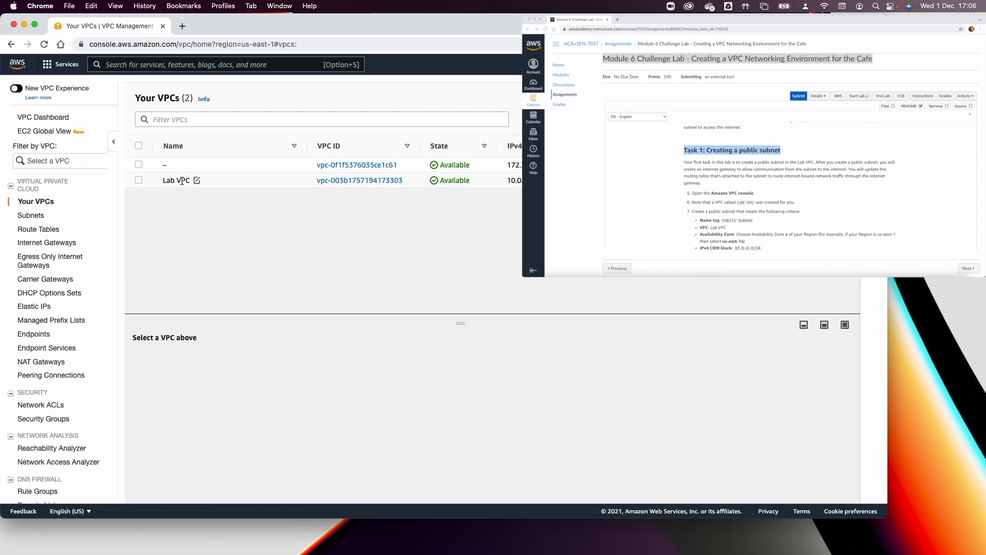
left_click(201, 181)
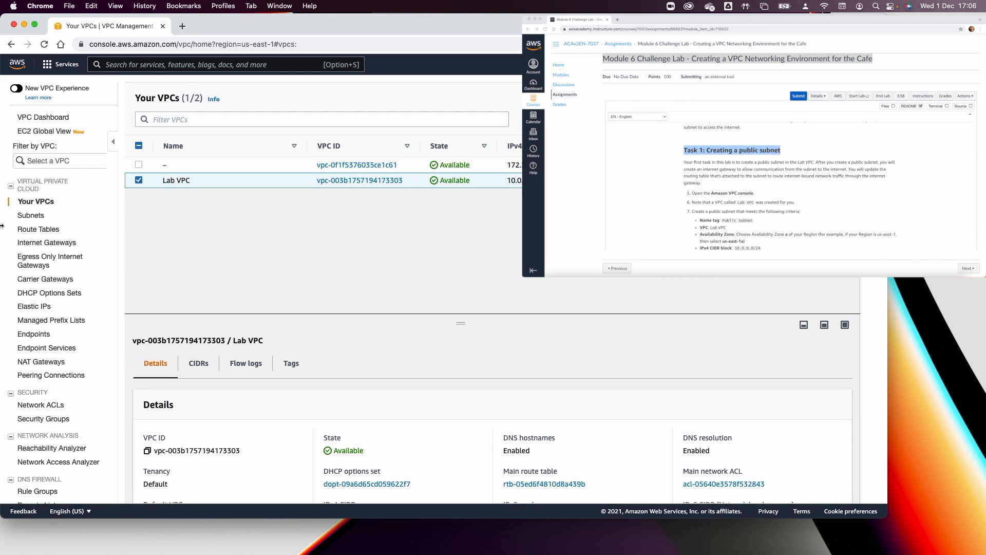
left_click(28, 217)
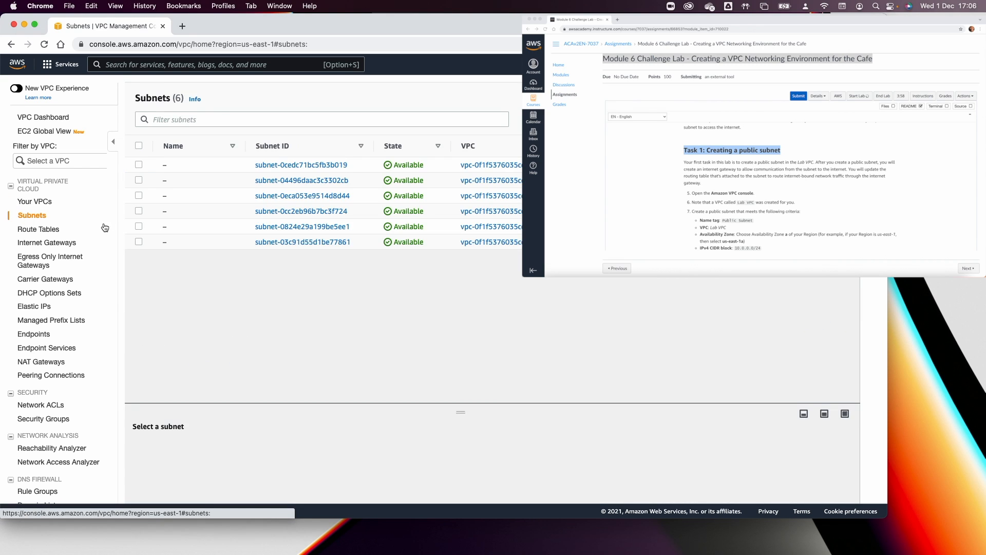
Start a new subnet in Lab VPC named 'Public Subnet'.
left_click(815, 98)
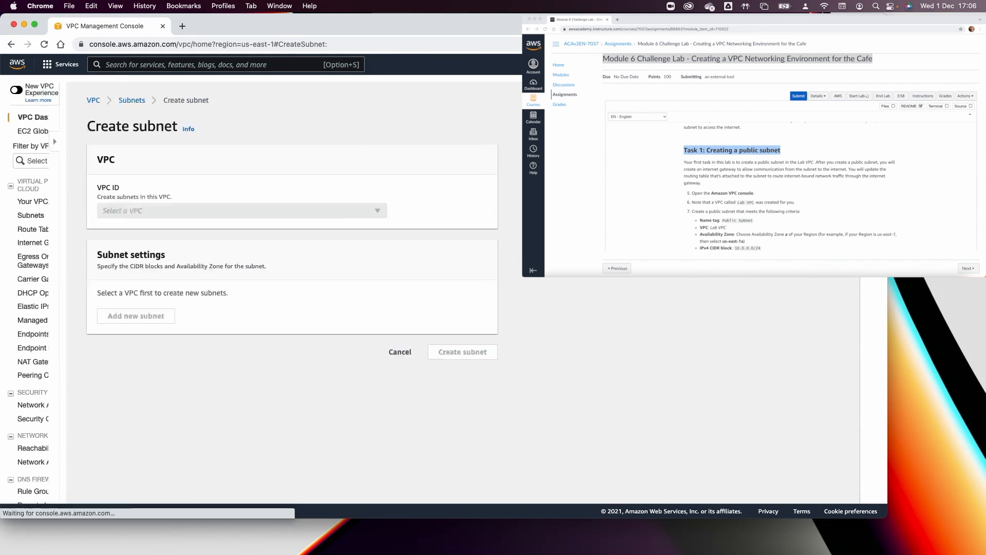
left_click(279, 210)
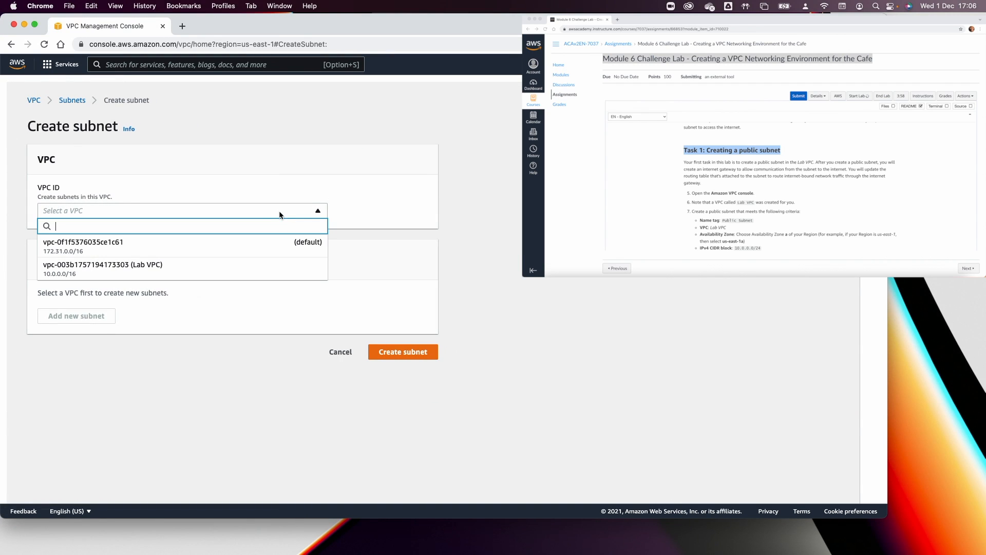
left_click(241, 267)
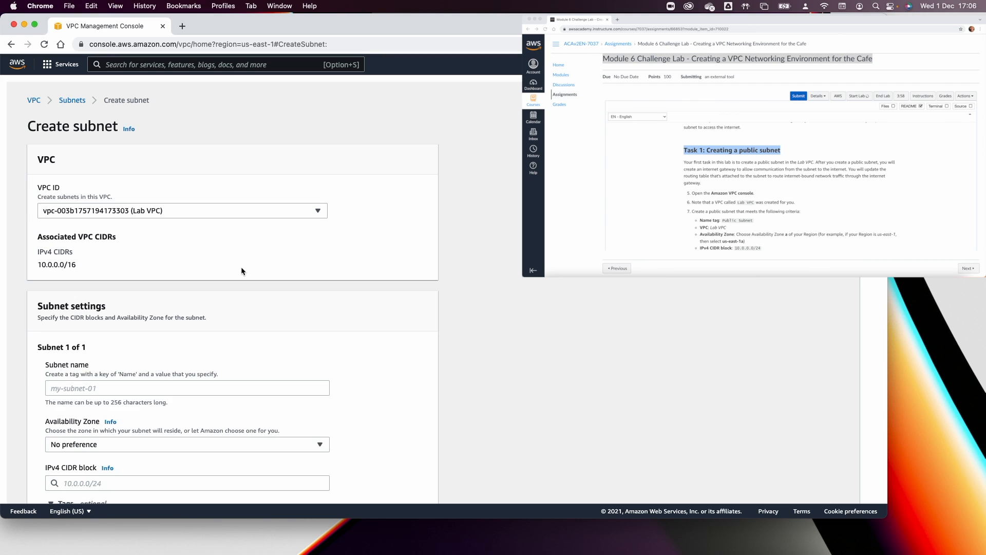
left_click(151, 387)
type("Publikc")
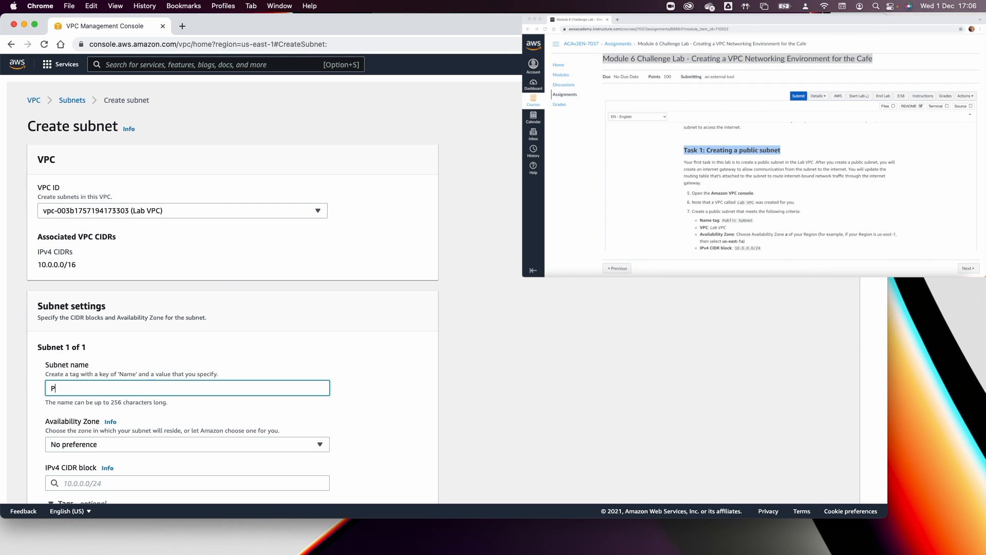
key("BackSpace")
key("BackSpace")
key("BackSpace")
type("ic Subnet")
Place it in us-east-1a with IPv4 CIDR 10.0.0.0/24 and create the subnet.
left_click(203, 445)
left_click(177, 313)
scroll(170, 360, "down", 3)
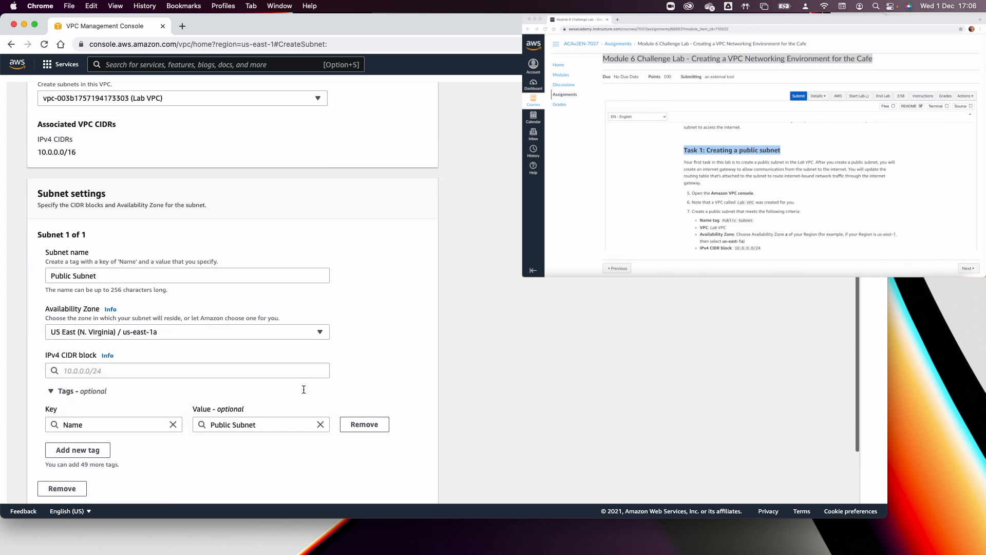
left_click(149, 371)
type("10")
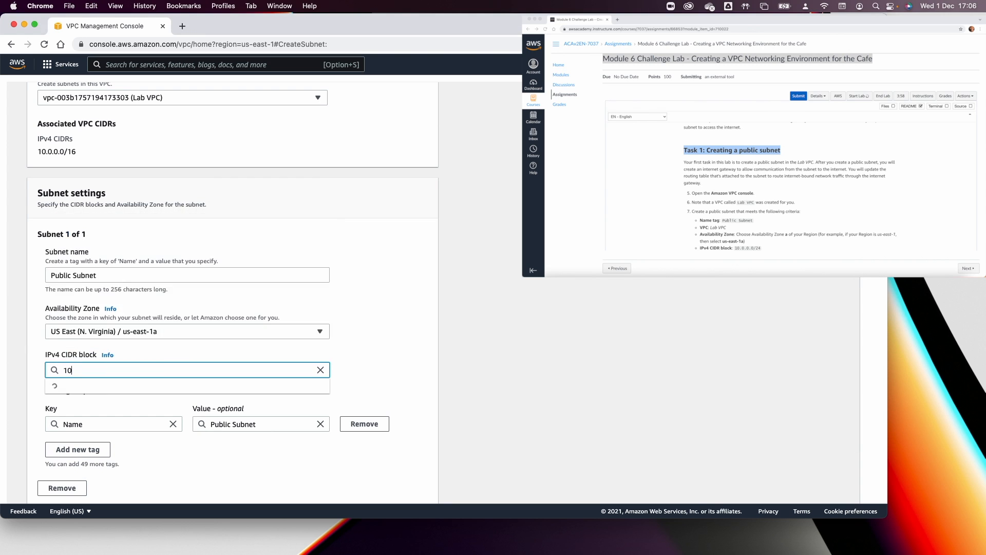
type(".0.0.0.0.")
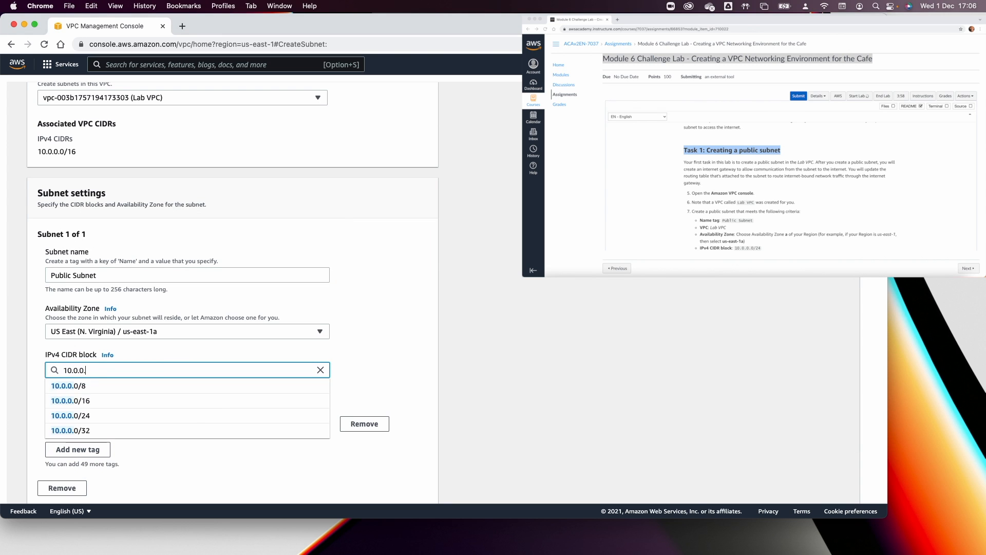
type("/24")
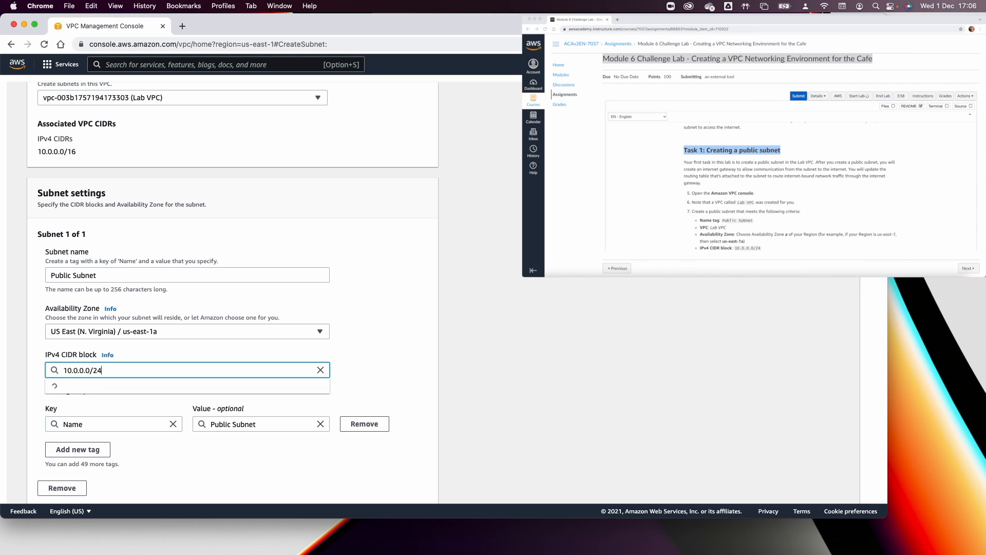
left_click(340, 348)
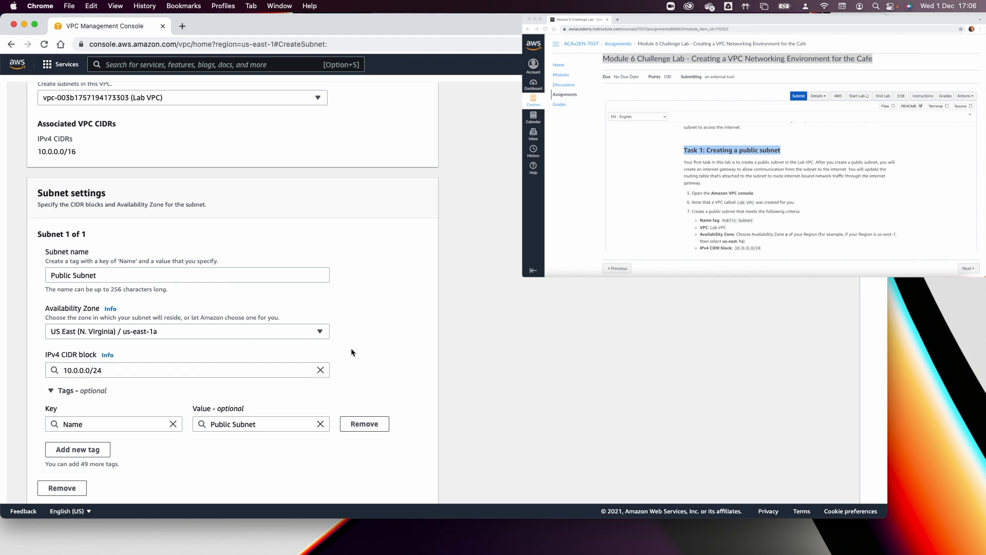
scroll(308, 355, "down", 3)
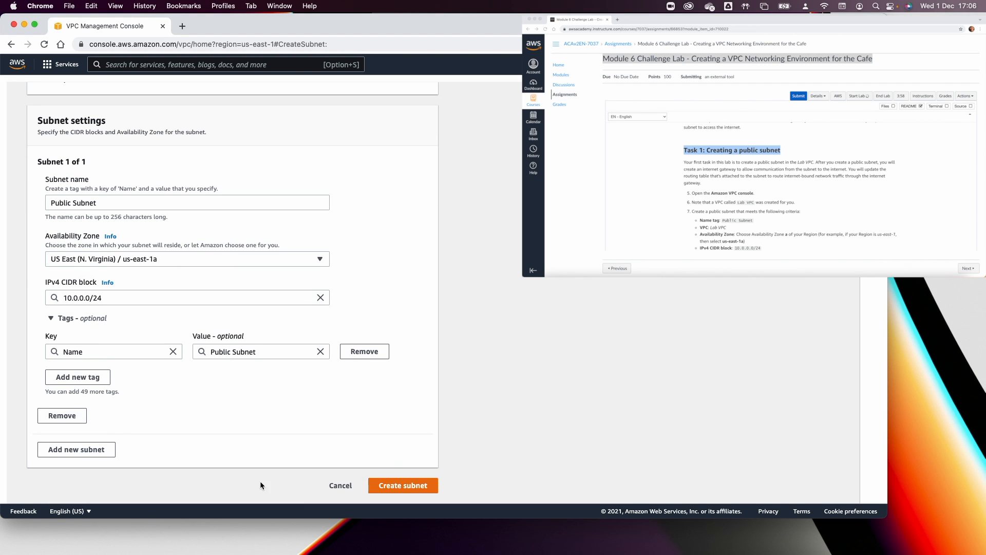
left_click(411, 487)
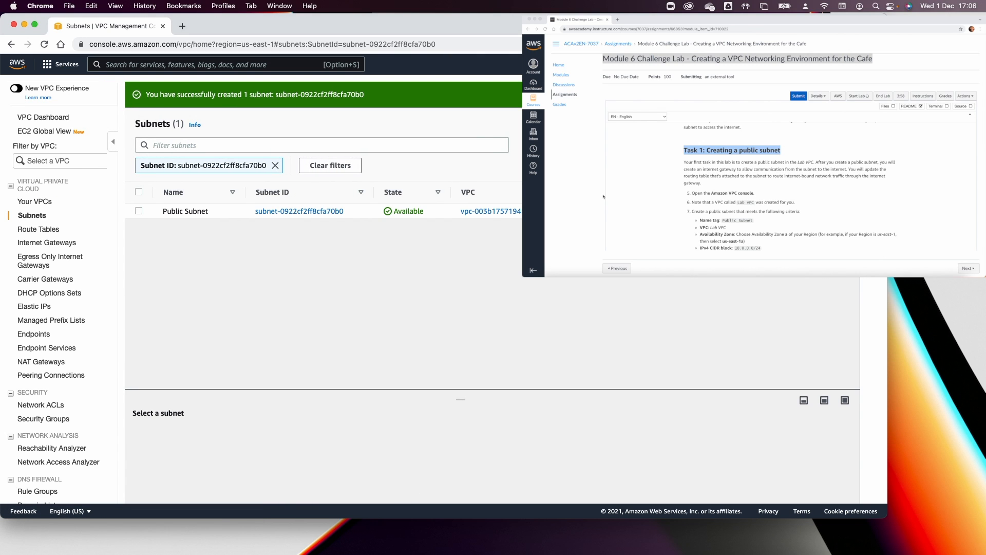
Go to the Internet Gateways list, which shows one gateway attached to another VPC.
scroll(682, 208, "down", 10)
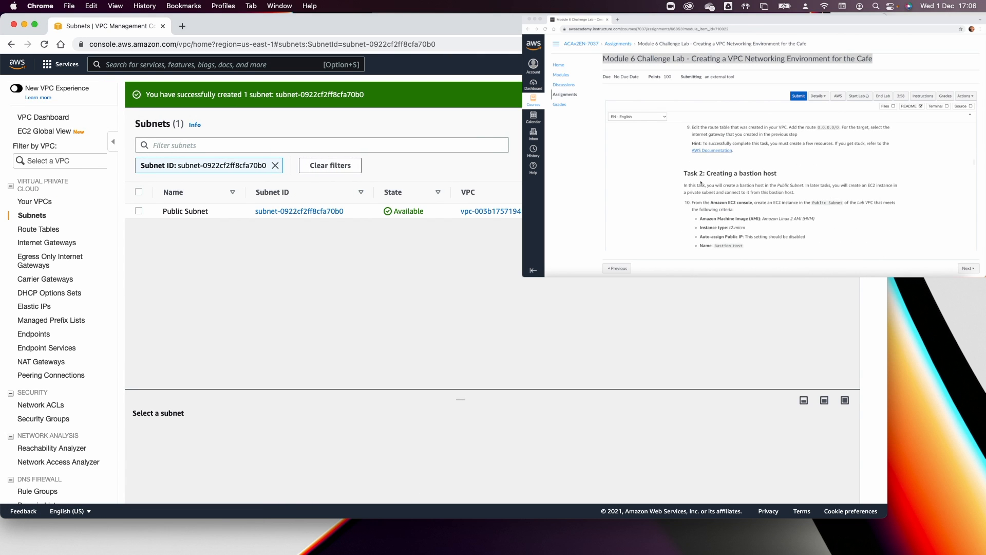
scroll(701, 182, "down", 1)
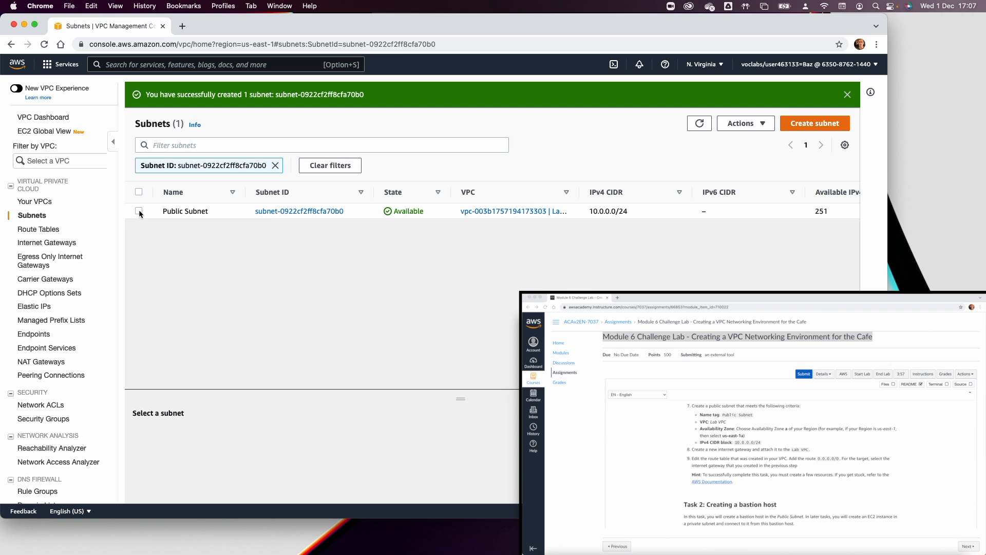
left_click(43, 245)
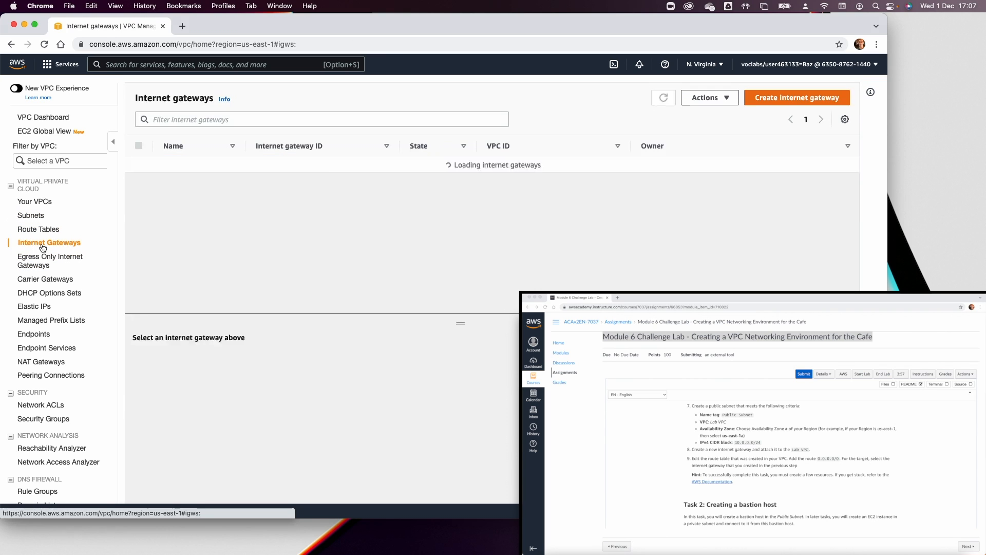
Create an internet gateway with the name tag 'LAB IGW'.
left_click(789, 99)
left_click(185, 239)
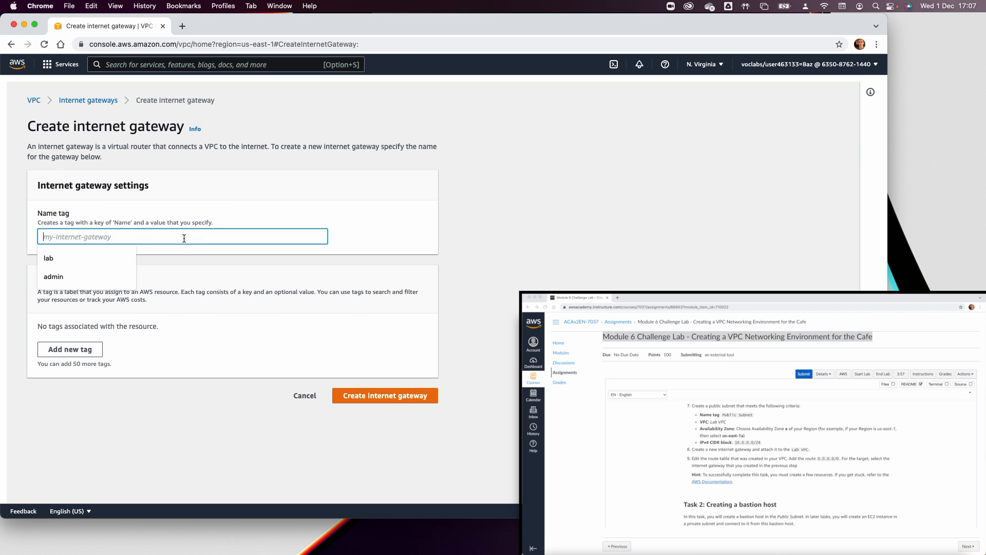
type("LAB")
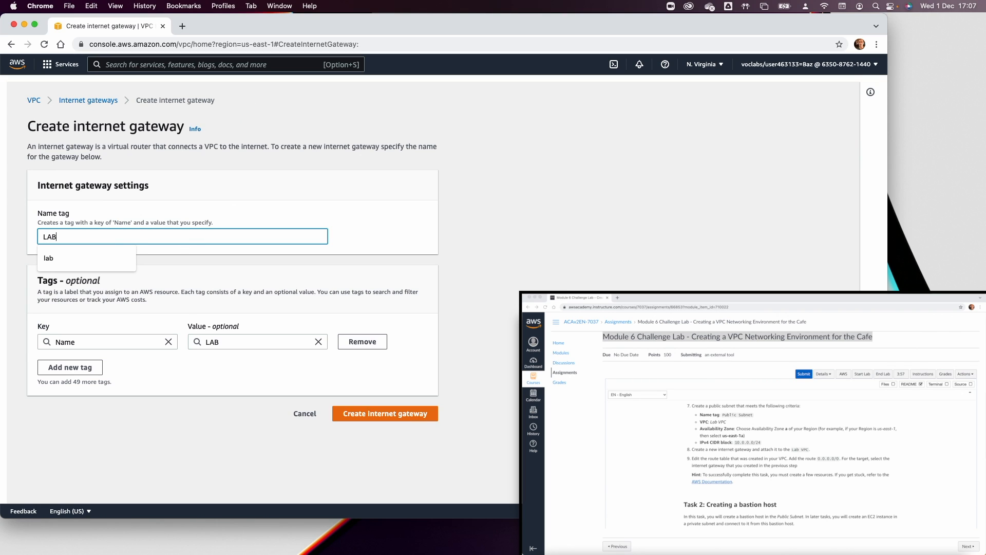
type(" IGW")
left_click(386, 414)
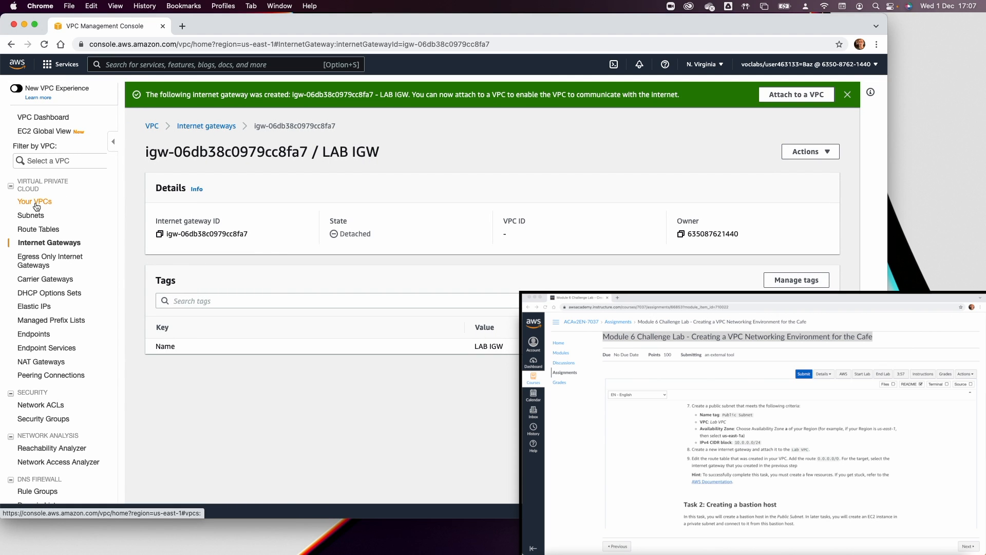
Attach LAB IGW to Lab VPC via Actions > Attach to VPC, then return to the VPC dashboard.
left_click(205, 127)
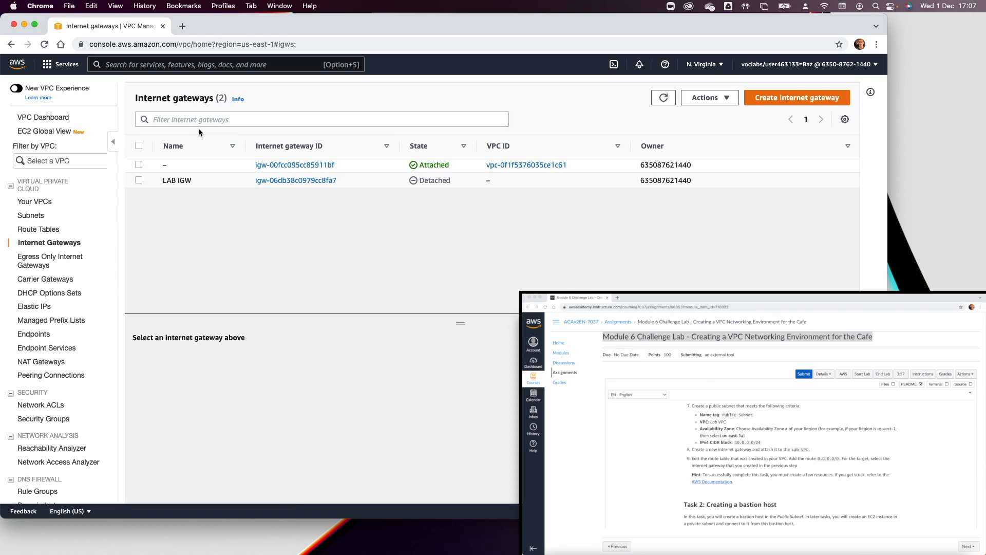
left_click(139, 180)
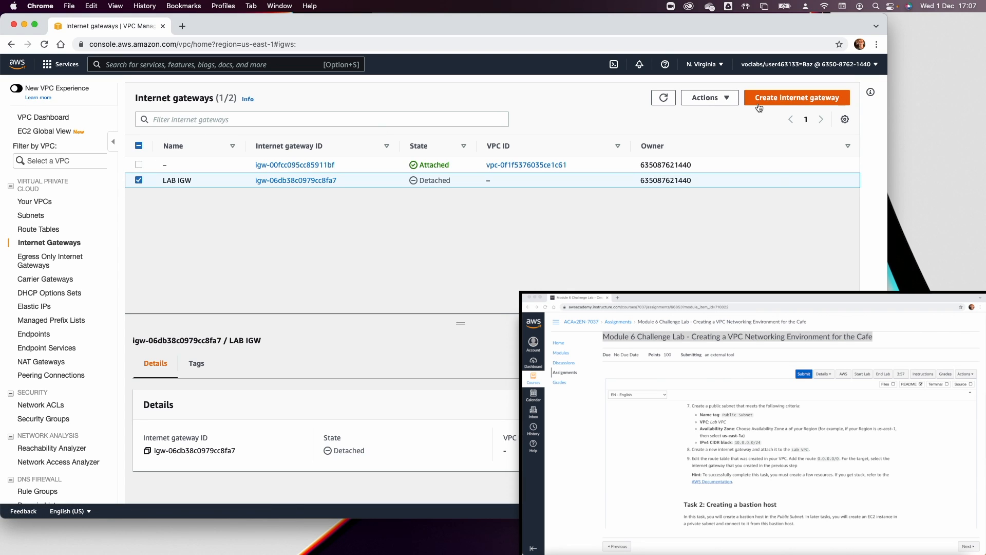
left_click(725, 97)
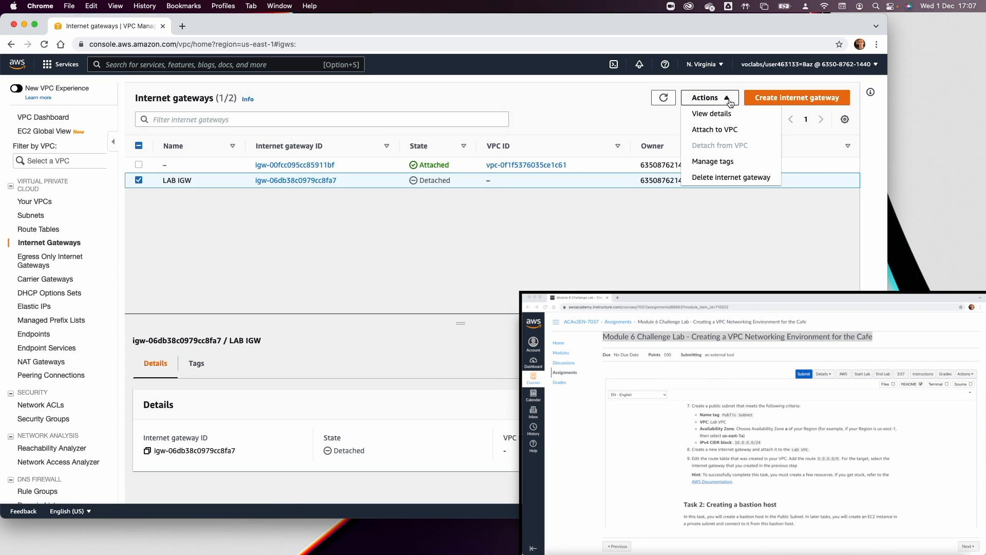
left_click(723, 133)
left_click(249, 221)
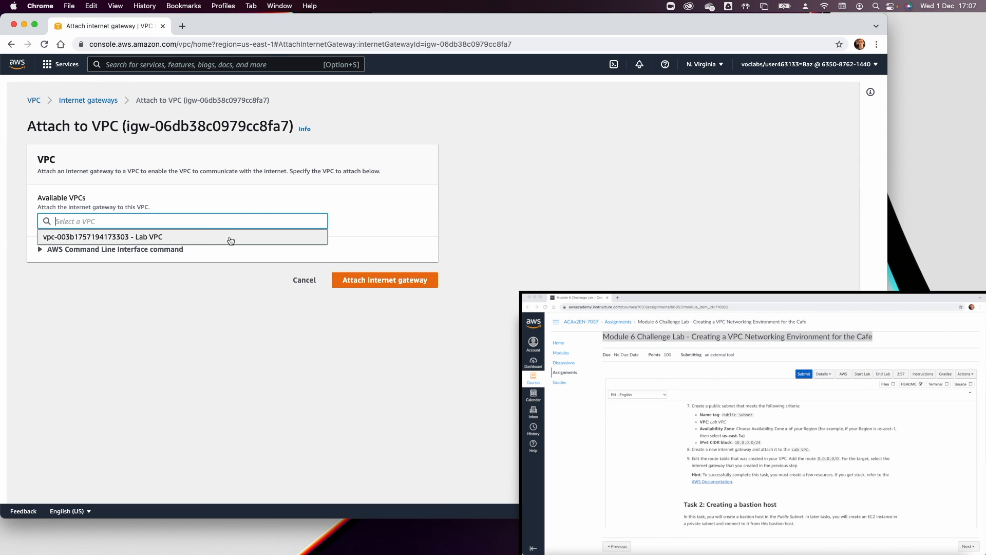
left_click(224, 237)
left_click(396, 283)
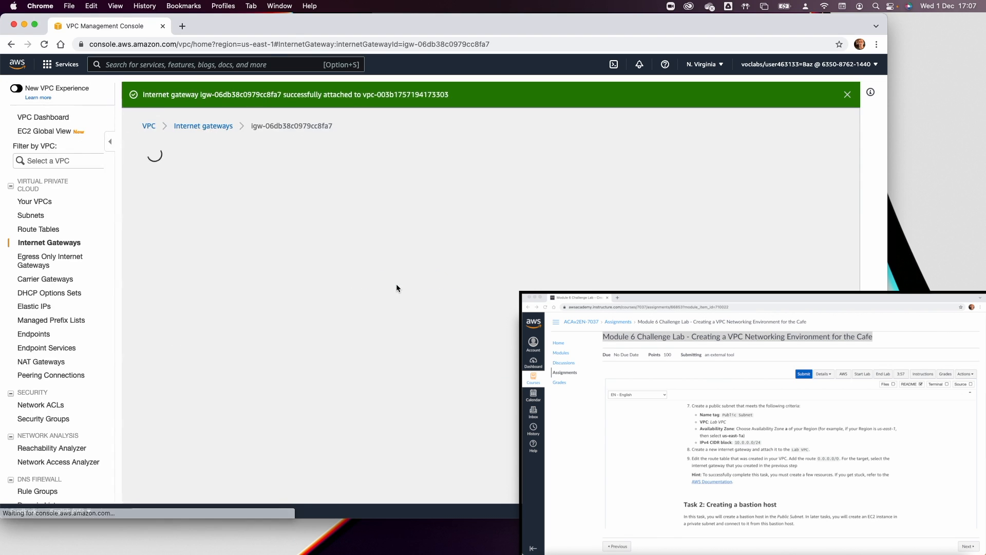
left_click(152, 126)
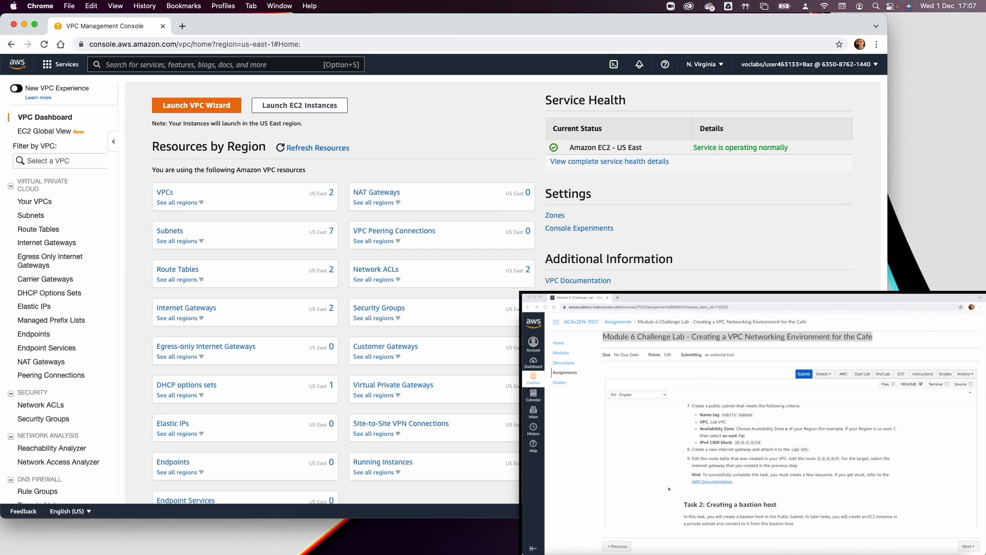
Select the Lab VPC's route table and open its routes for editing.
left_click(36, 229)
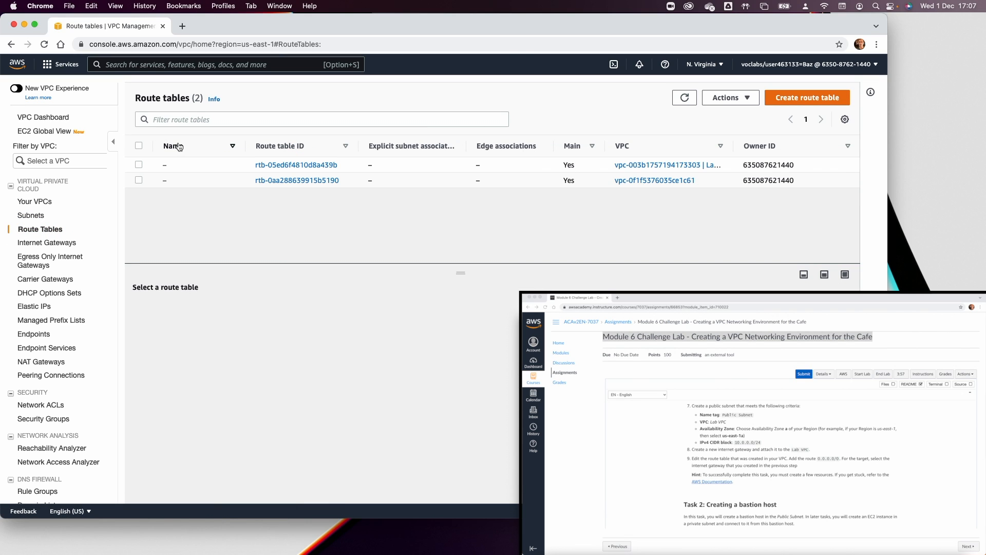
left_click_drag(733, 146, 796, 146)
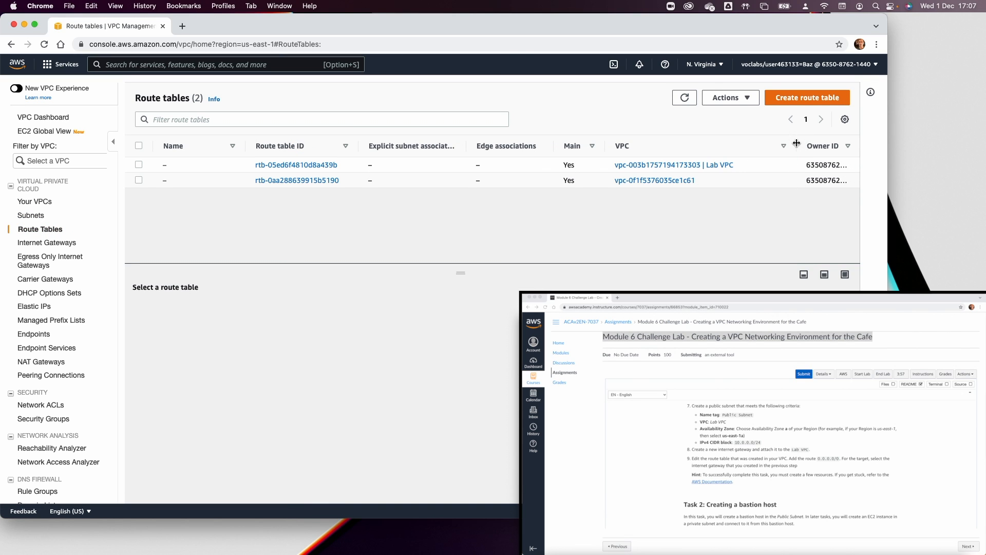
left_click(139, 164)
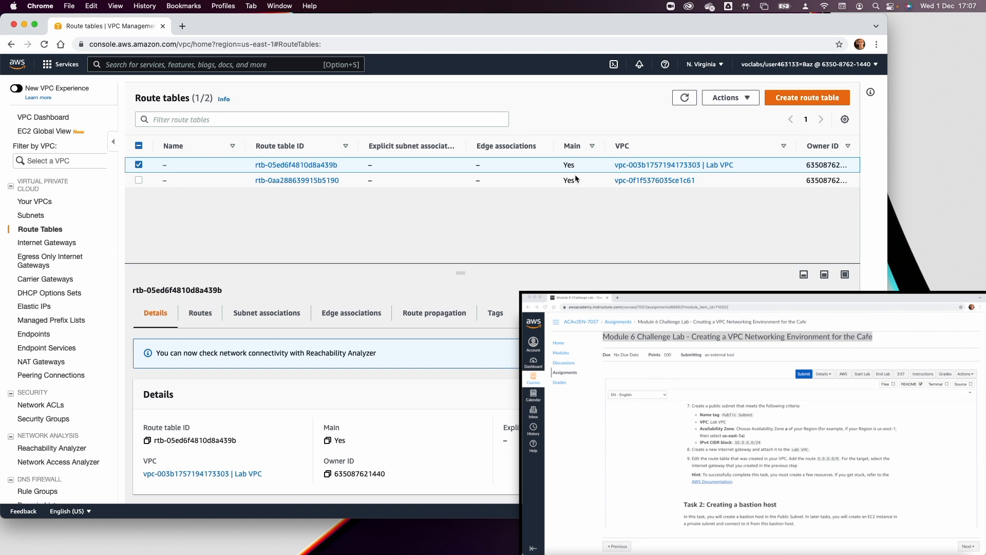
left_click(200, 312)
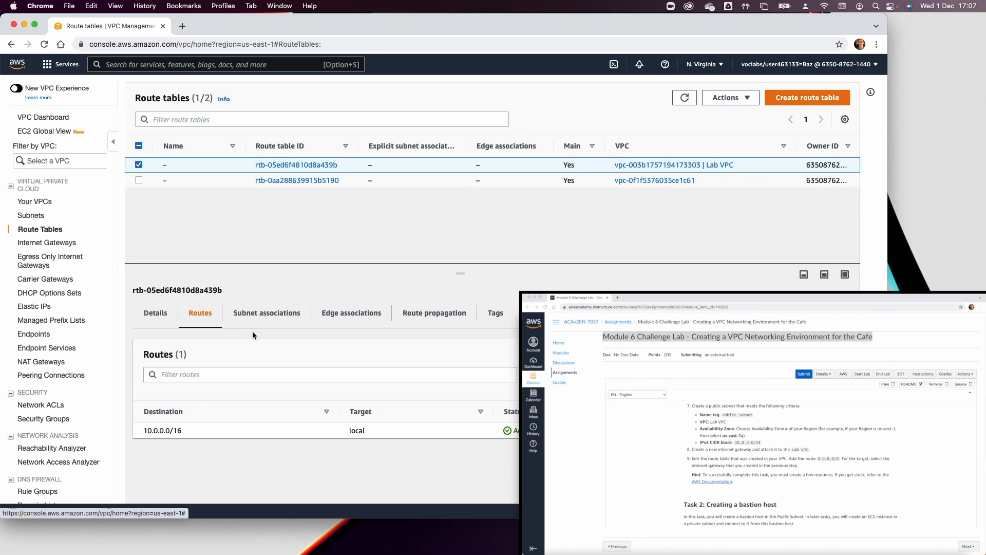
left_click(814, 354)
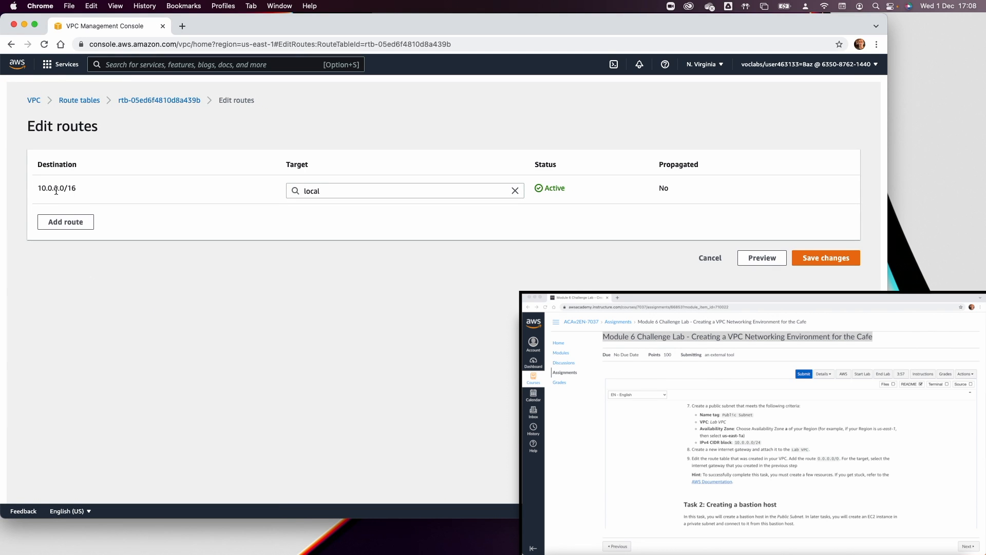
Add a 0.0.0.0/0 route targeting the LAB IGW internet gateway and save it.
left_click(69, 223)
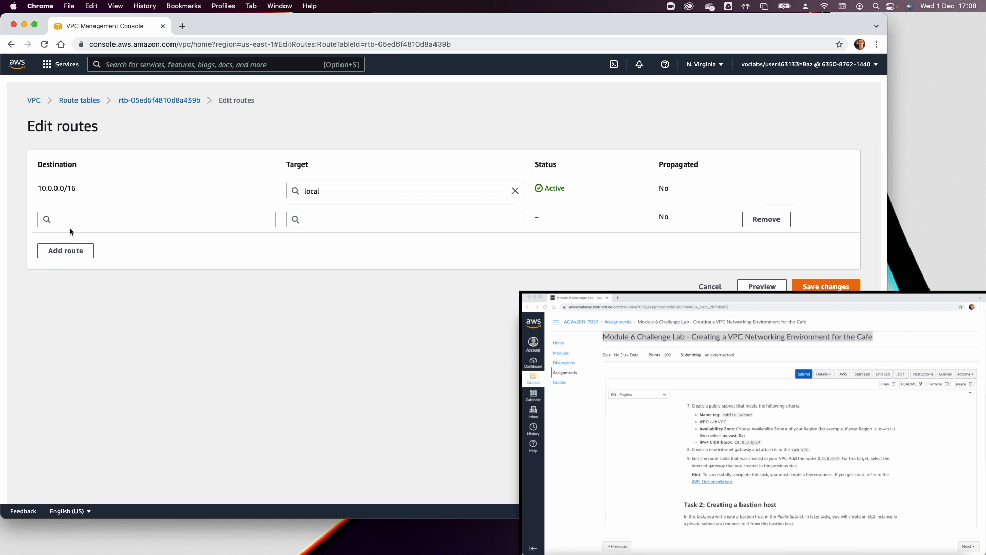
left_click(69, 225)
left_click(68, 236)
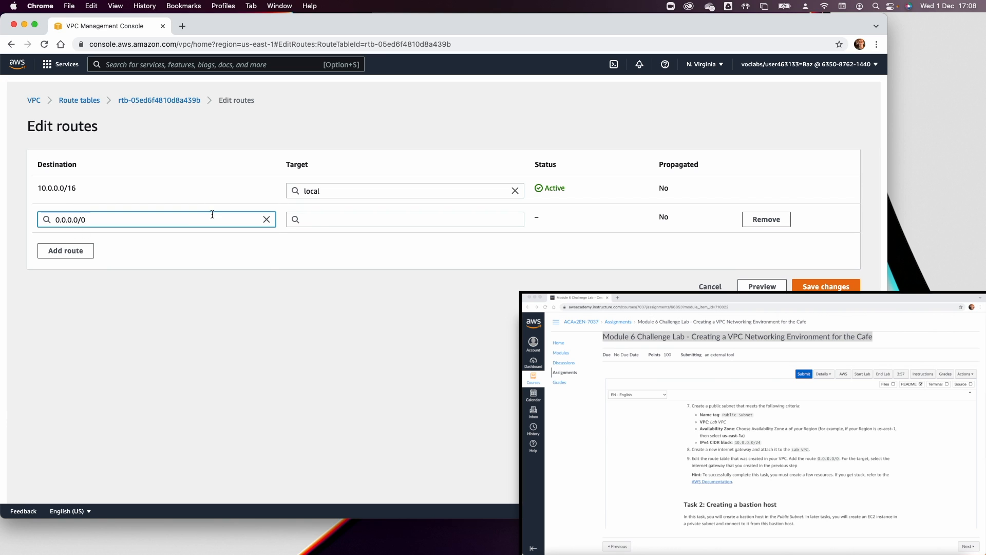
left_click(322, 223)
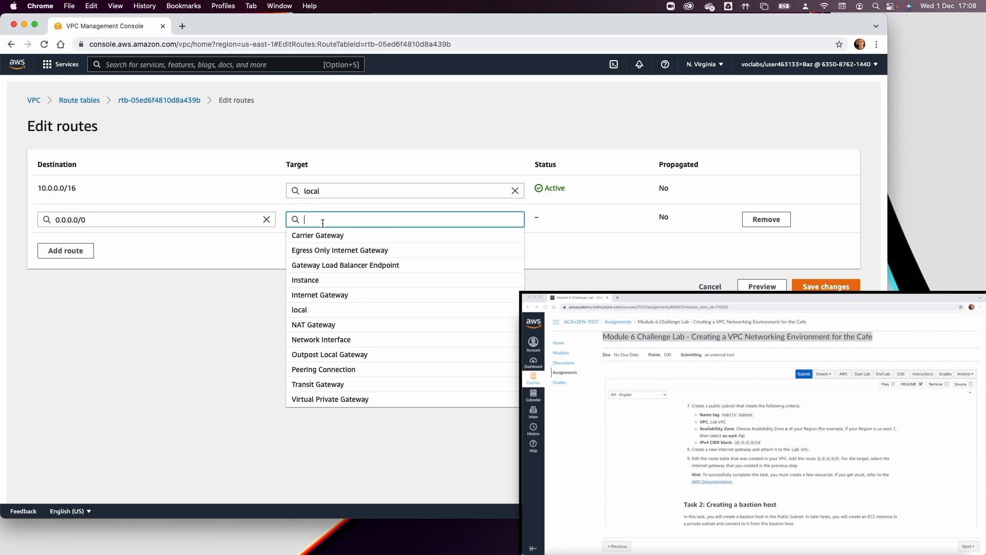
left_click(322, 294)
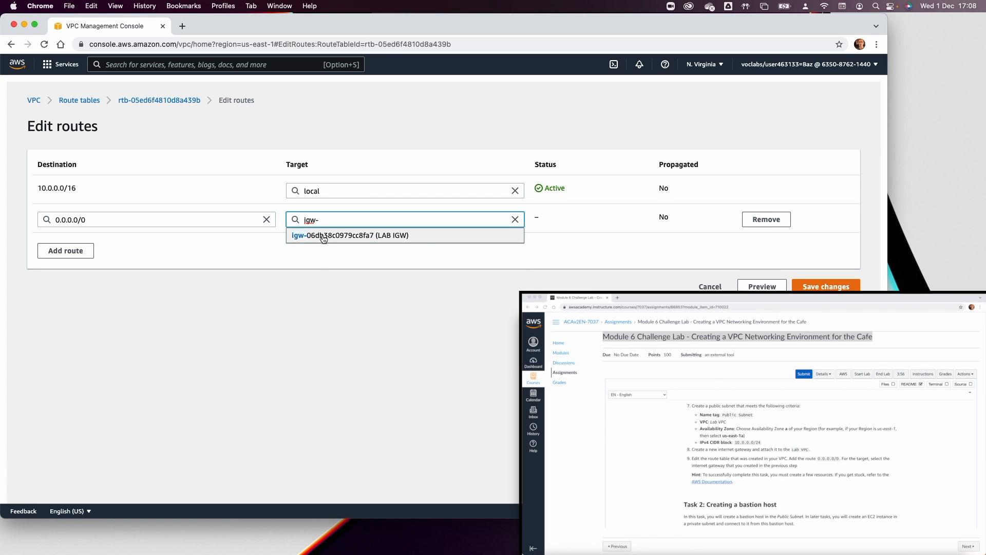
left_click(323, 235)
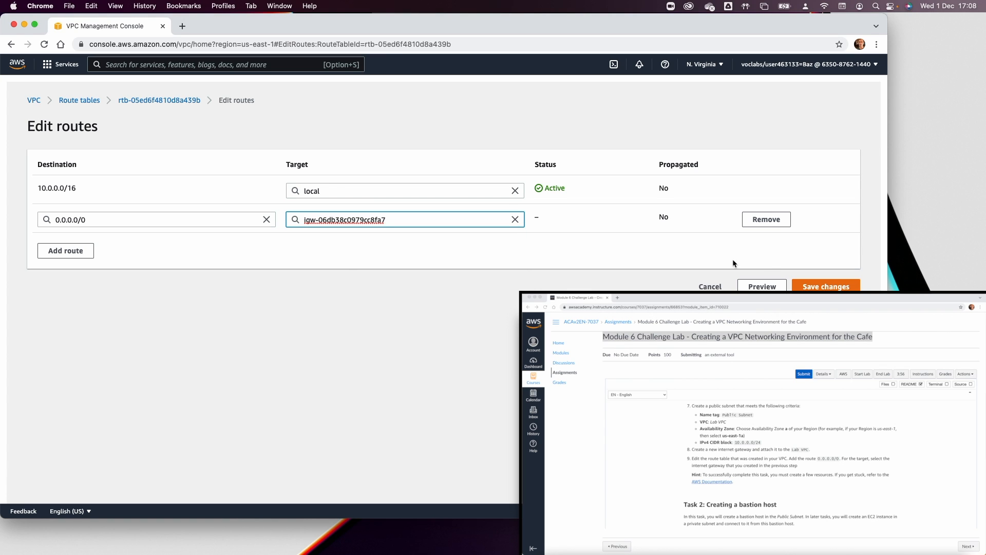
left_click(825, 286)
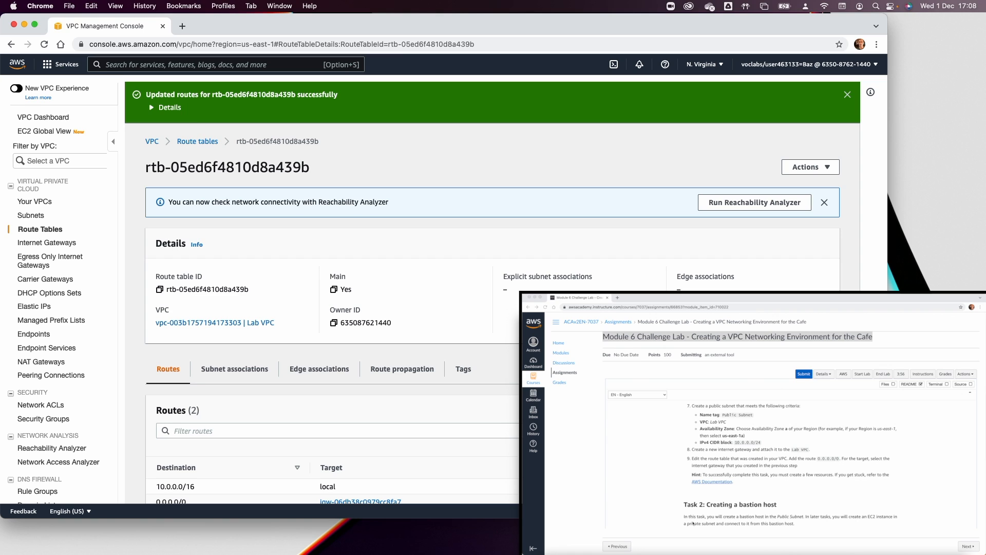
scroll(694, 520, "down", 5)
scroll(694, 521, "down", 1)
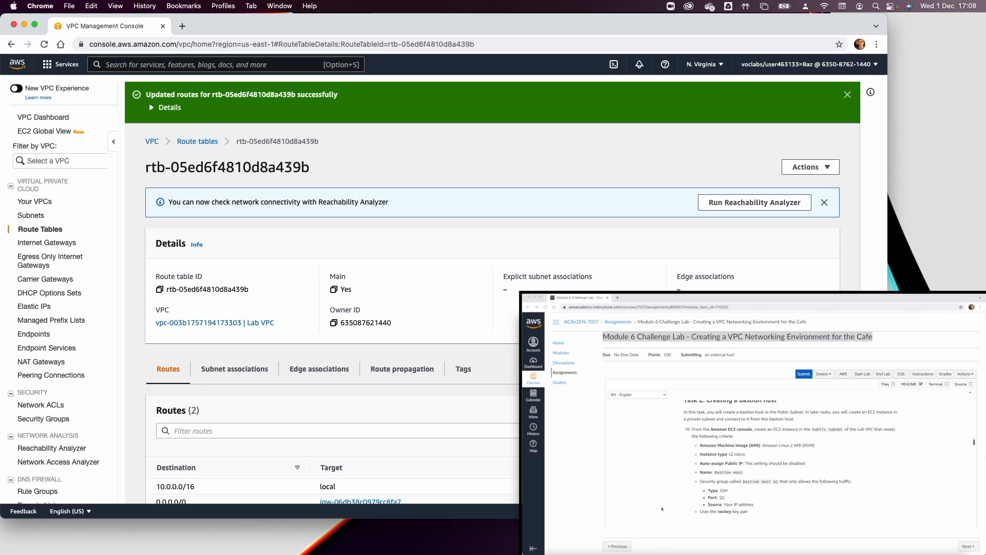
Start an EC2 instance launch with the Amazon Linux 2 AMI and t2.micro type.
left_click(65, 64)
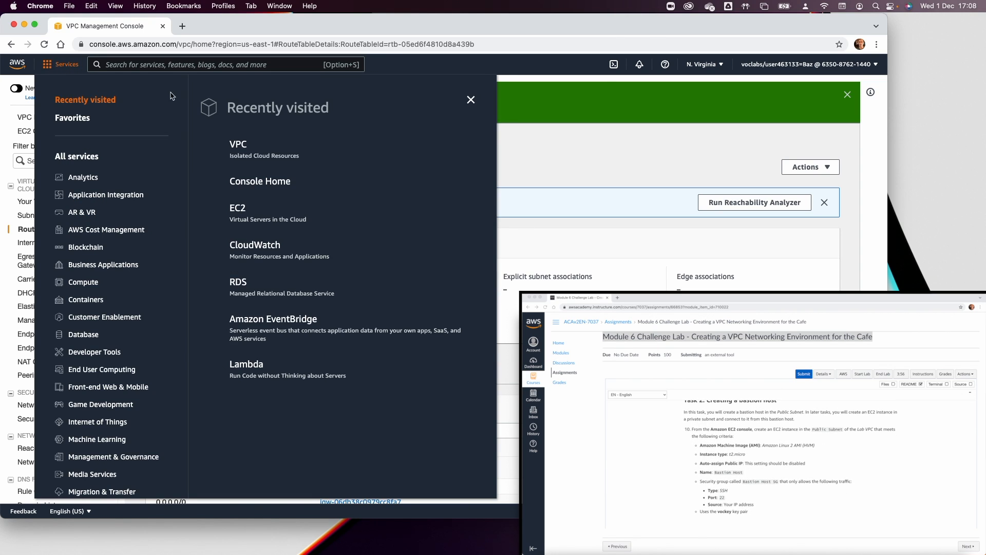
left_click(243, 209)
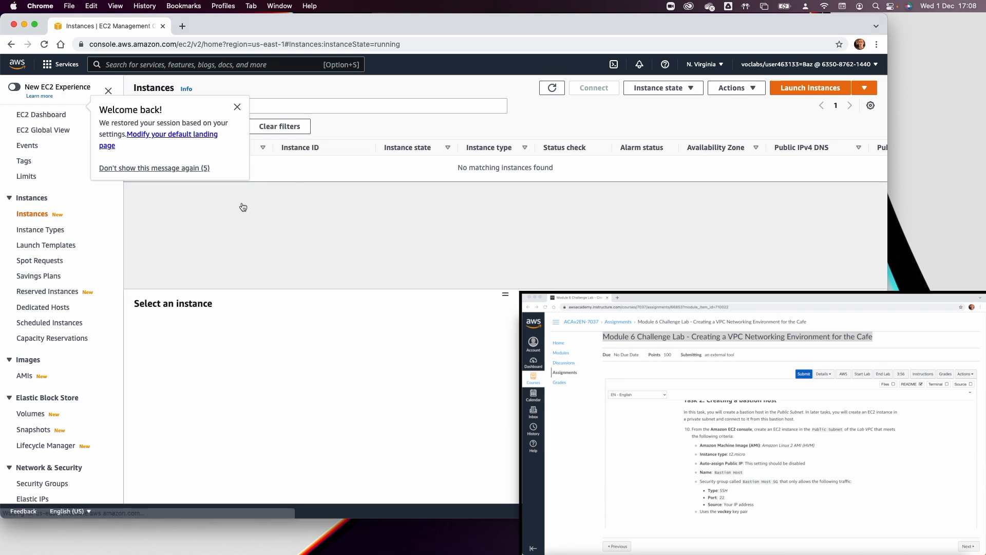
left_click(237, 107)
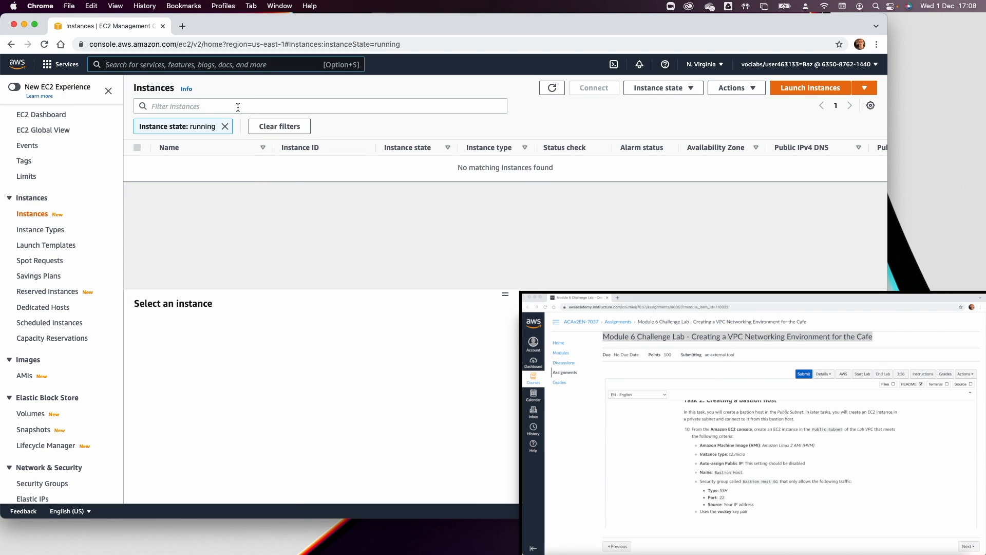
left_click(811, 88)
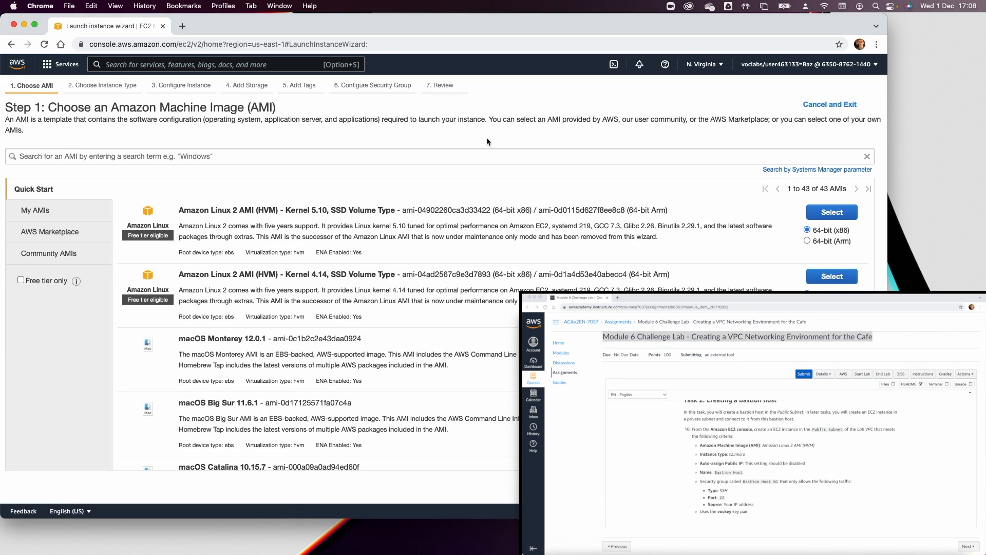
left_click(826, 214)
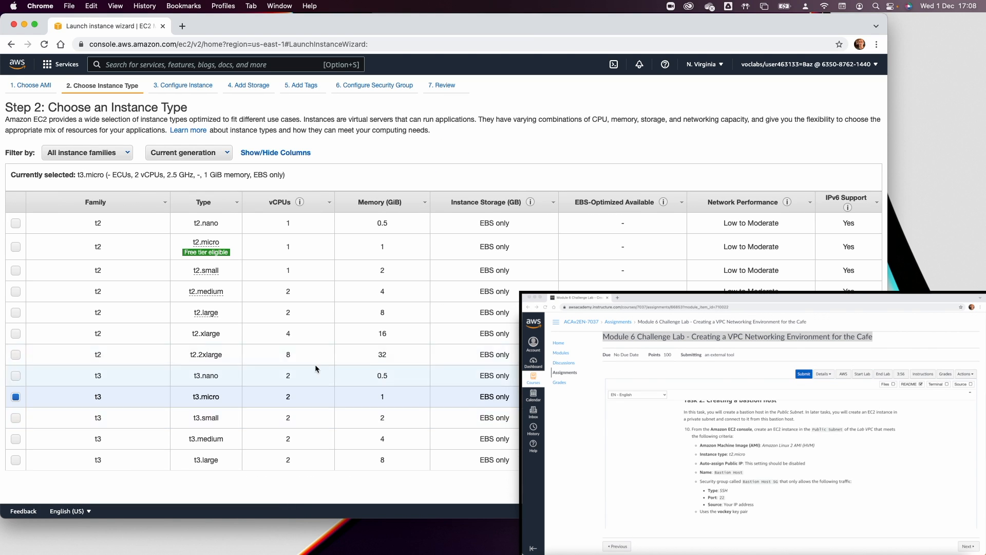
left_click(15, 246)
left_click(824, 487)
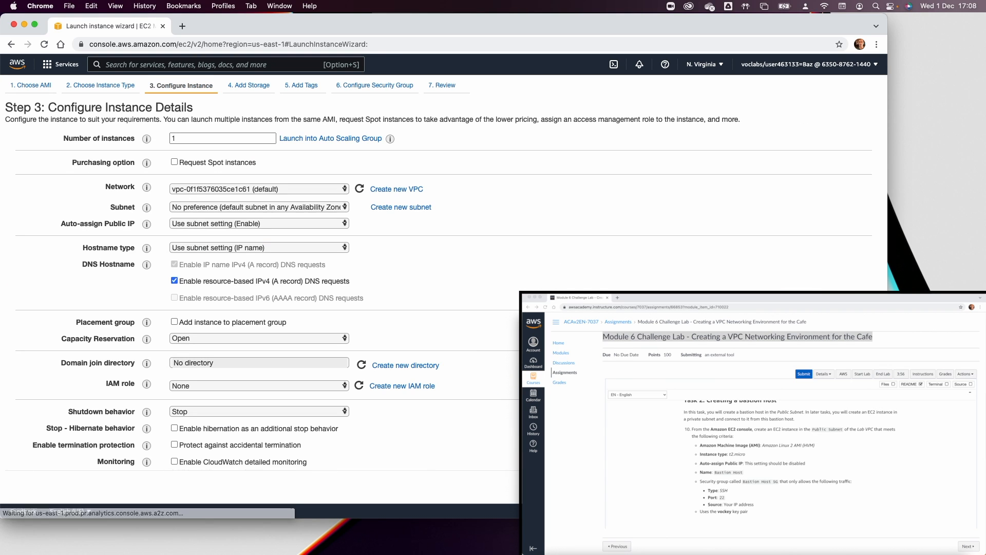
Put the instance in Lab VPC's Public Subnet with Auto-assign Public IP enabled.
left_click(260, 189)
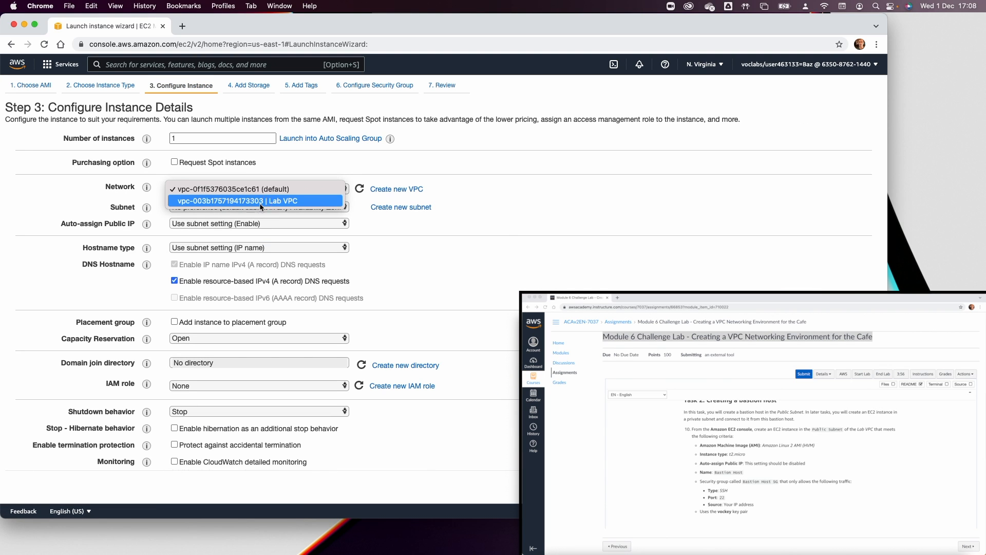
left_click(253, 200)
left_click(252, 208)
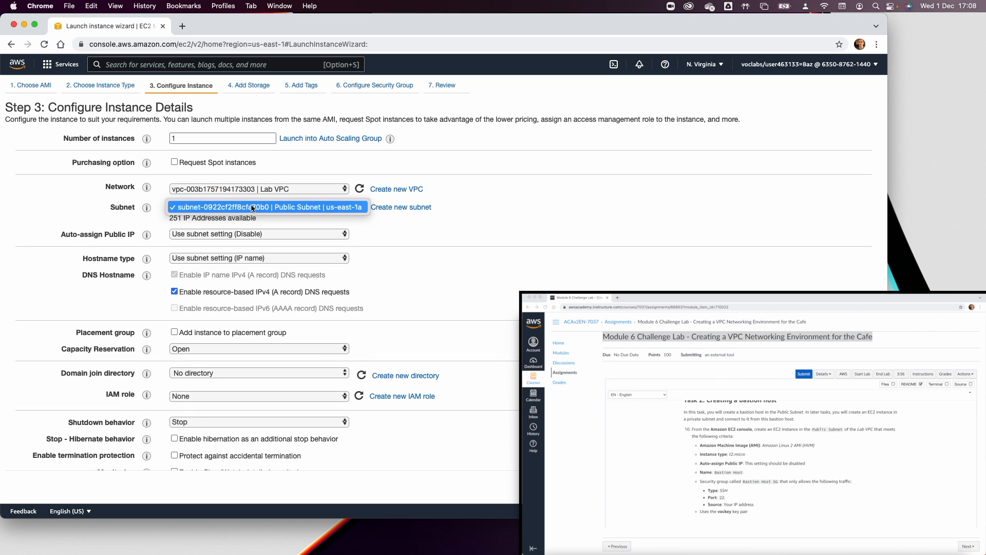
left_click(252, 207)
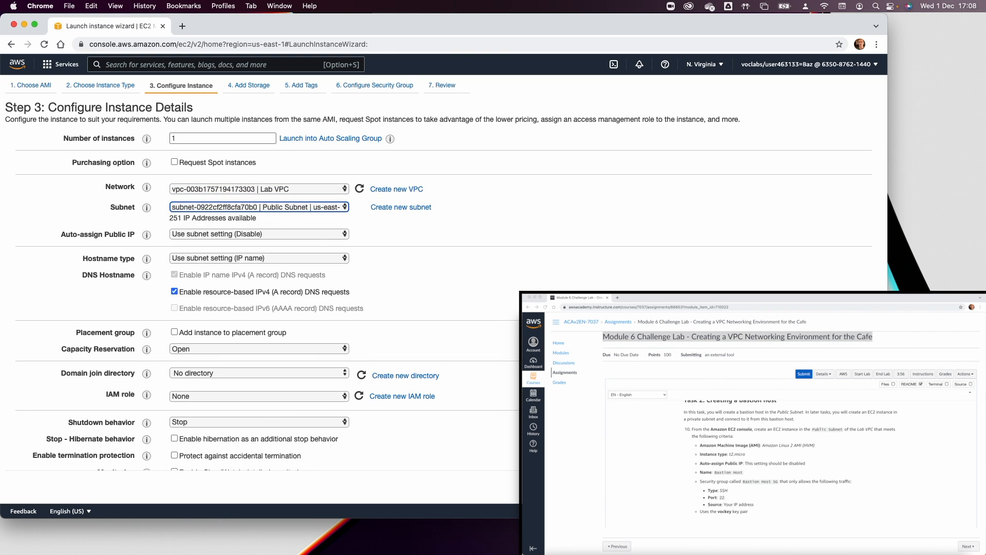
left_click(311, 236)
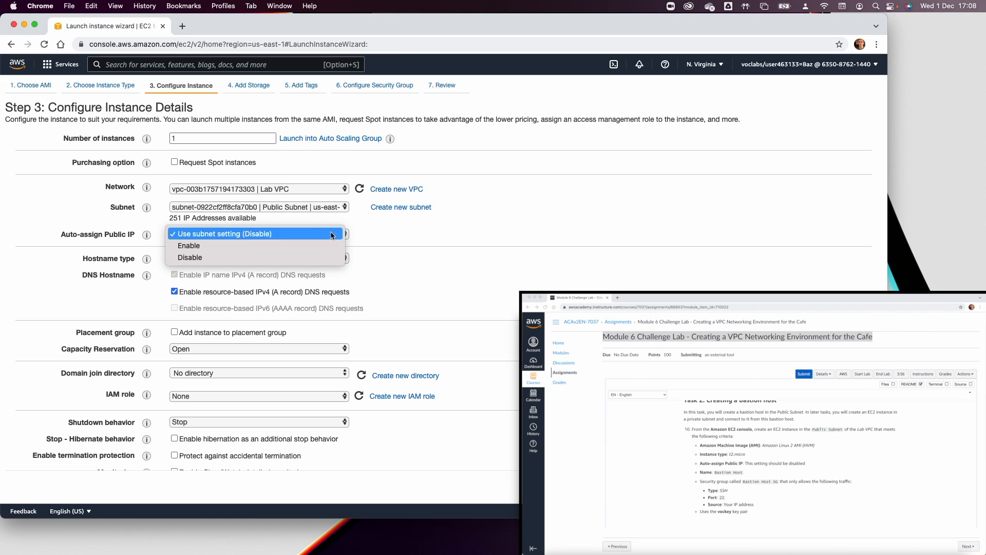
left_click(320, 245)
scroll(368, 239, "down", 1)
left_click(294, 210)
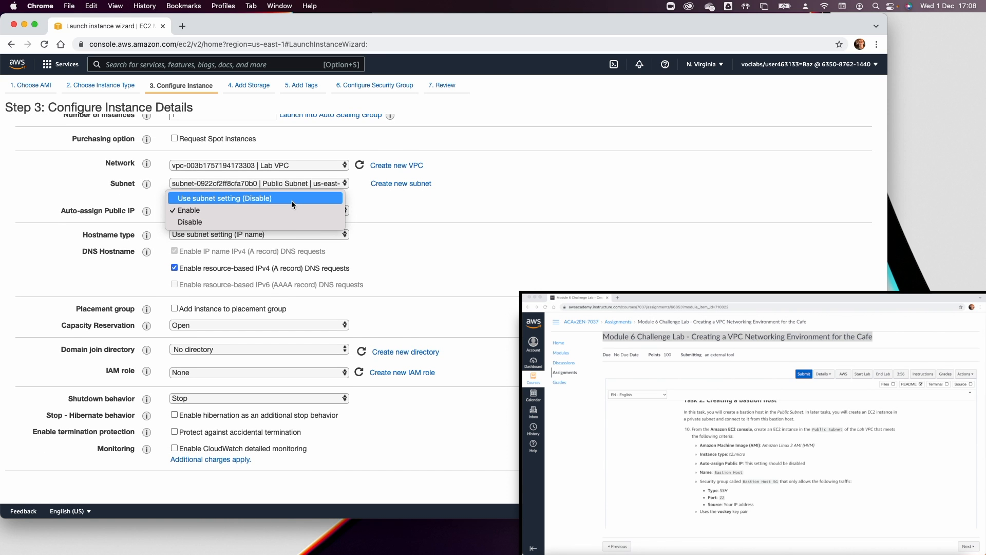
left_click(290, 209)
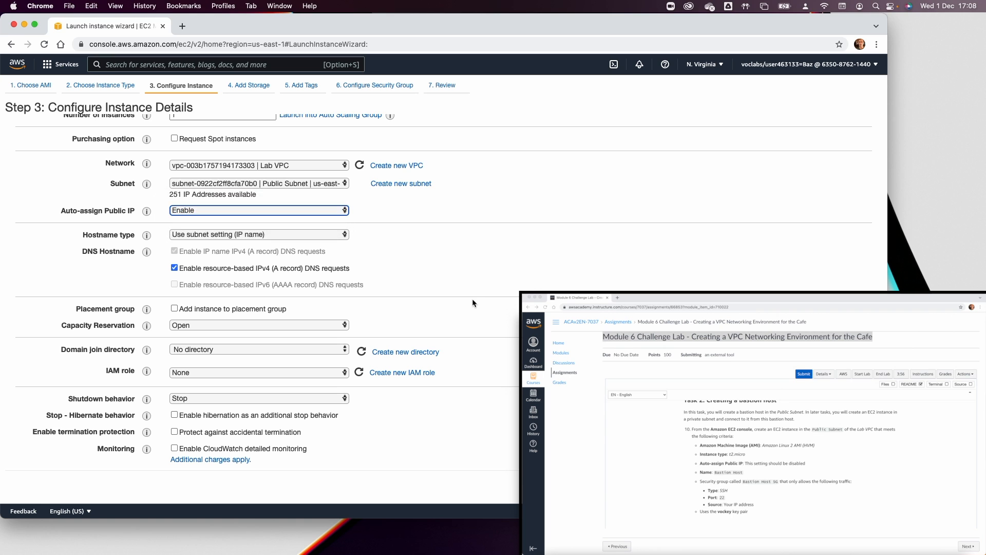
scroll(473, 298, "down", 3)
scroll(493, 305, "down", 8)
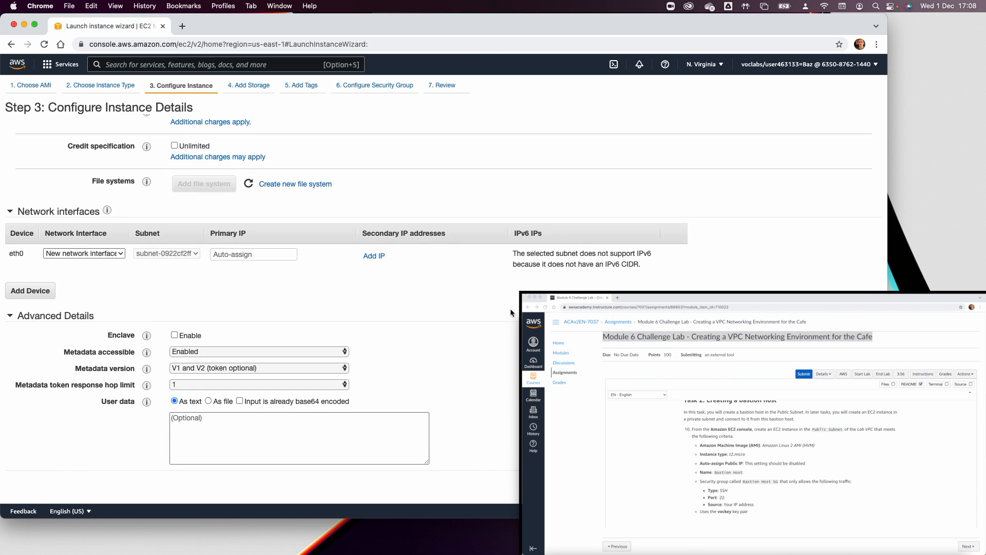
left_click(840, 486)
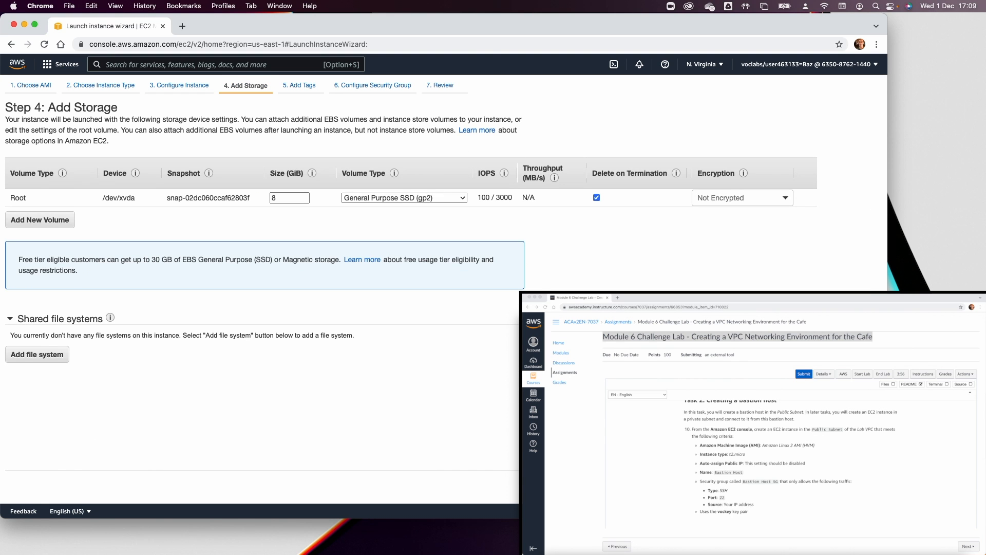
Keep default storage and tag the instance with Name = 'Bastion Host'.
left_click(842, 487)
left_click(24, 258)
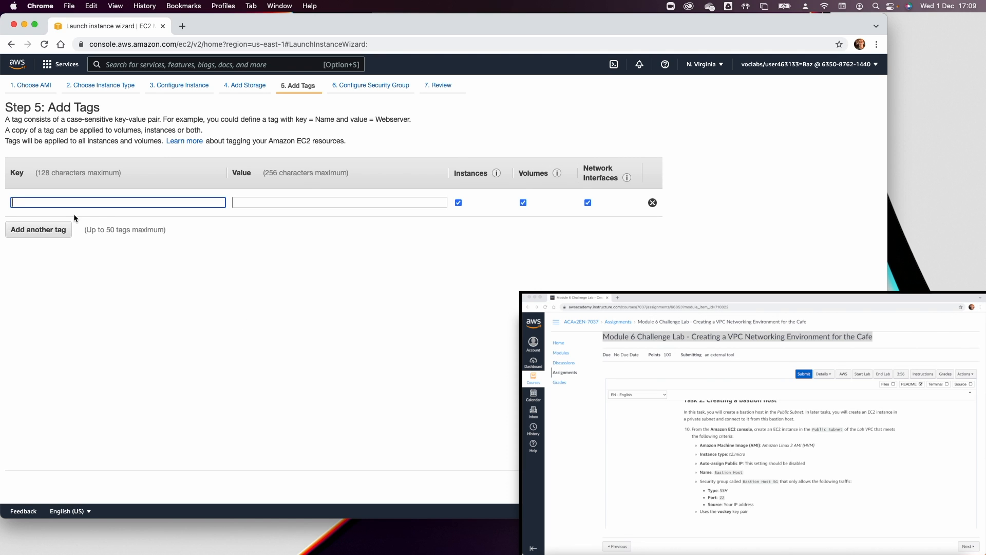
type("Nam")
left_click(75, 214)
type("Bastion Host")
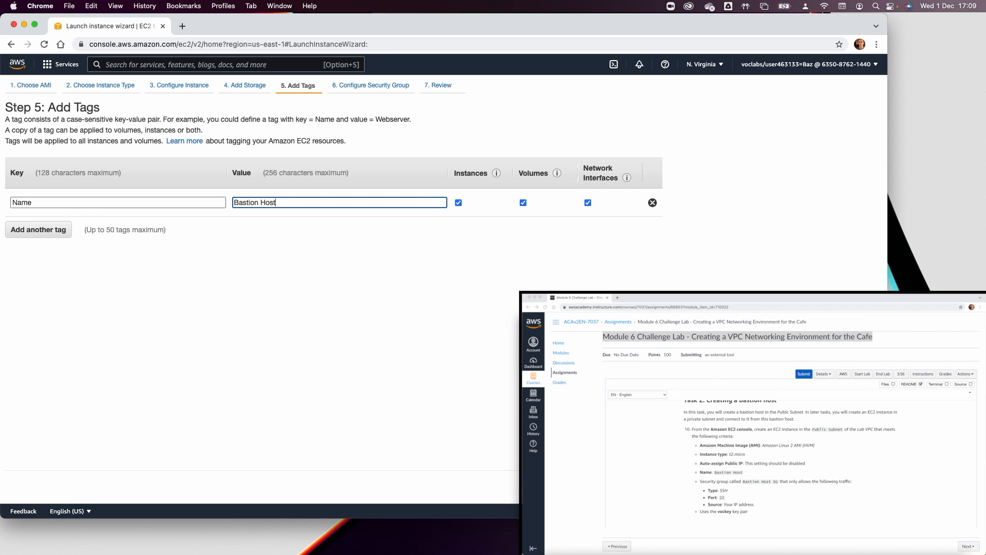
Create security group 'Bastion Host SG' allowing SSH on port 22 only from My IP, then review.
left_click(822, 486)
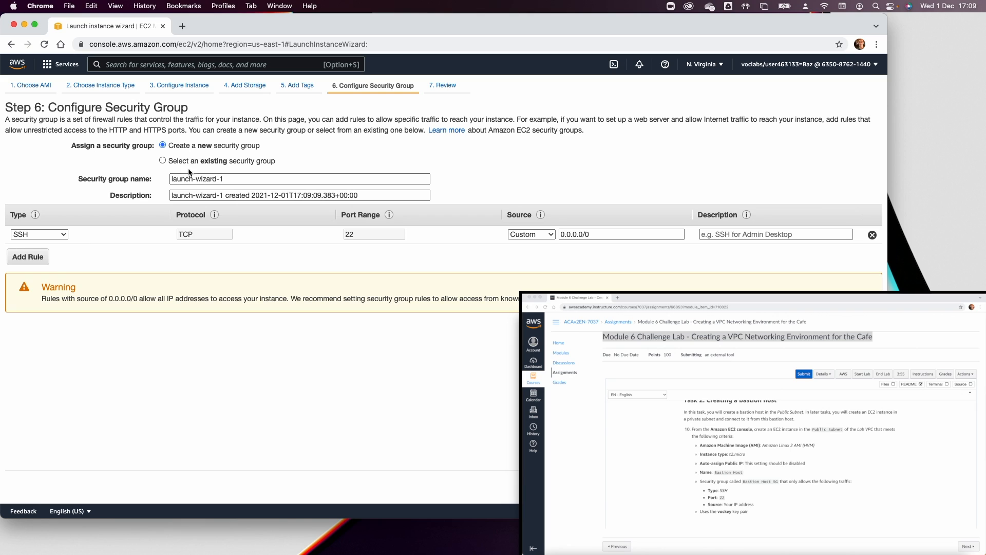
triple_click(199, 178)
type("B")
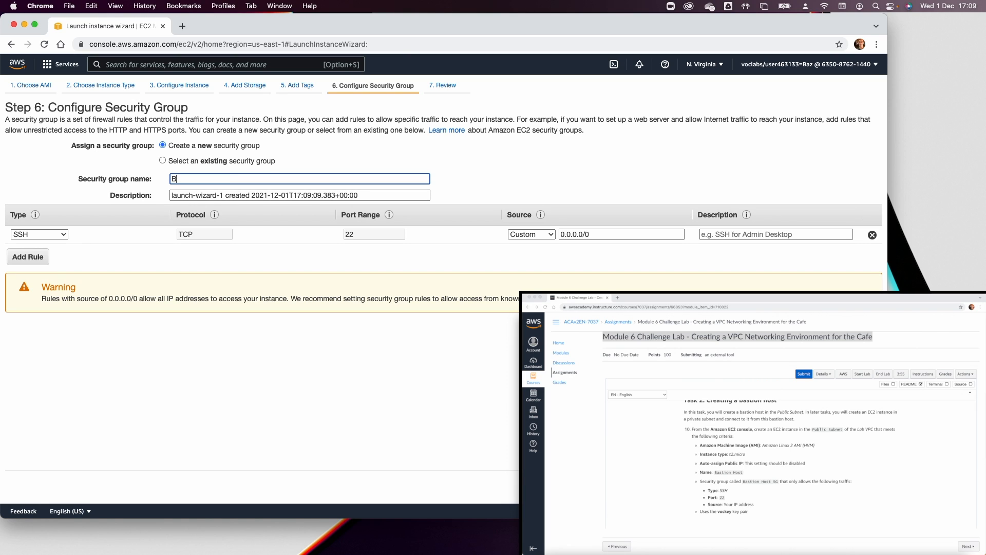
type("astion Host SG")
key("Tab")
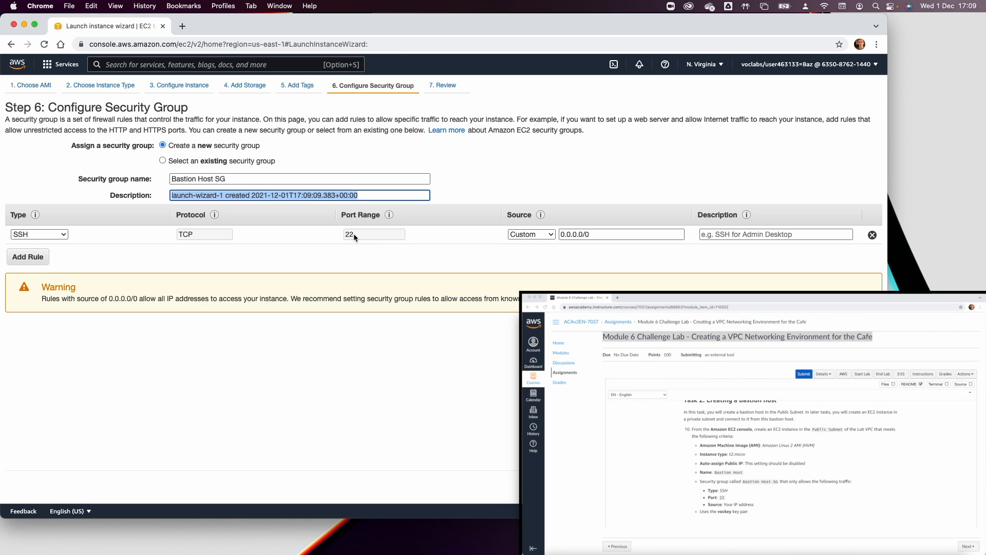
left_click(539, 235)
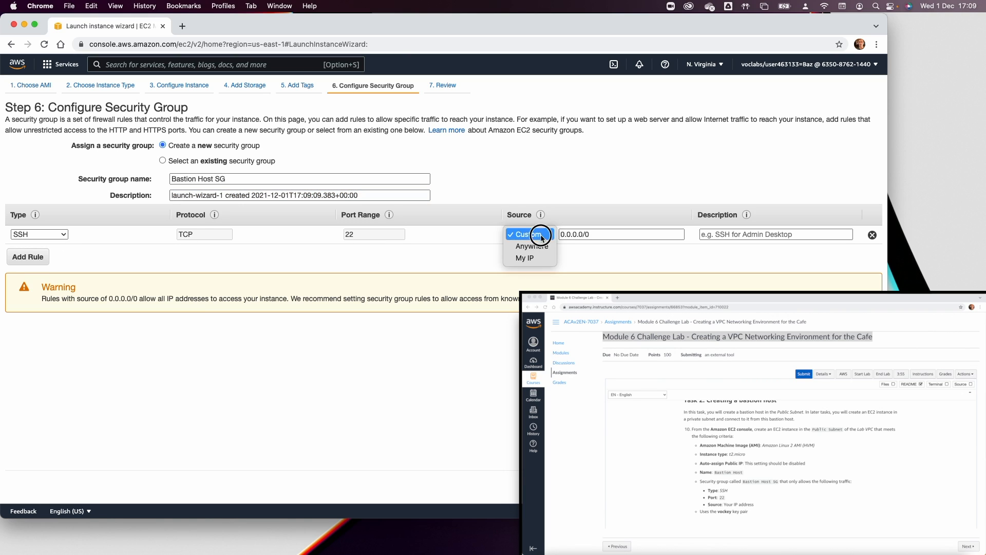
left_click(541, 258)
left_click(584, 236)
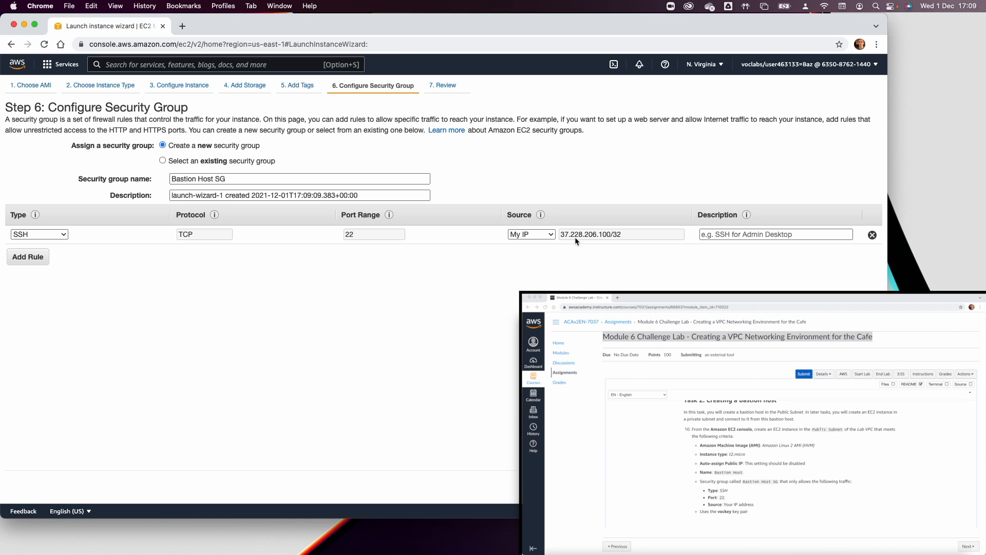
left_click(848, 487)
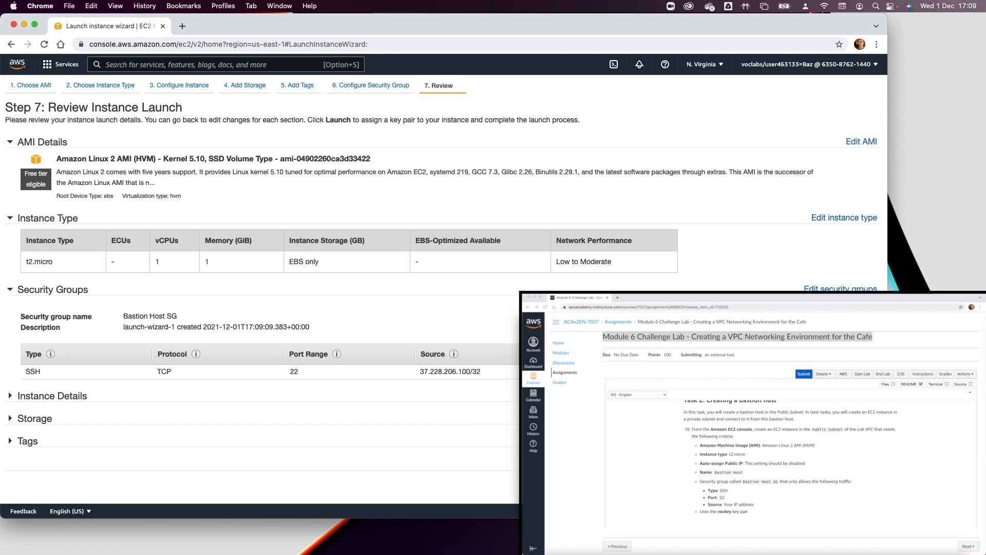
Launch the Bastion Host with the vockey key pair and see it Pending in Instances.
left_click(848, 487)
left_click(306, 343)
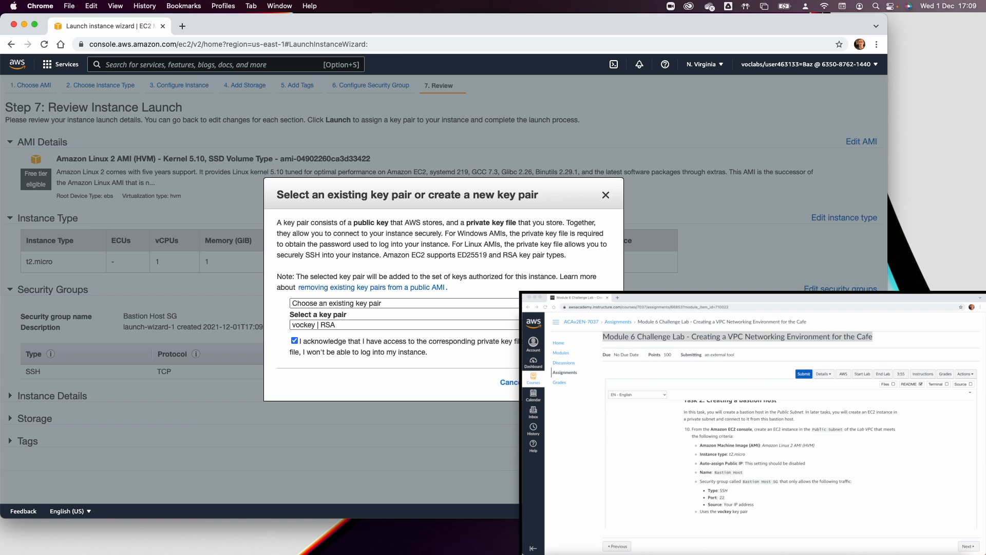
left_click(580, 382)
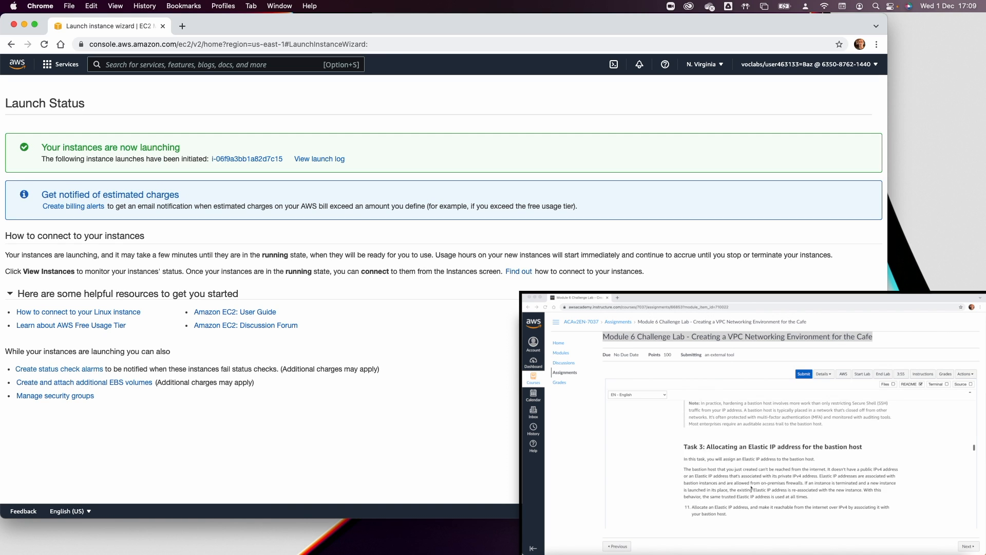
left_click(247, 159)
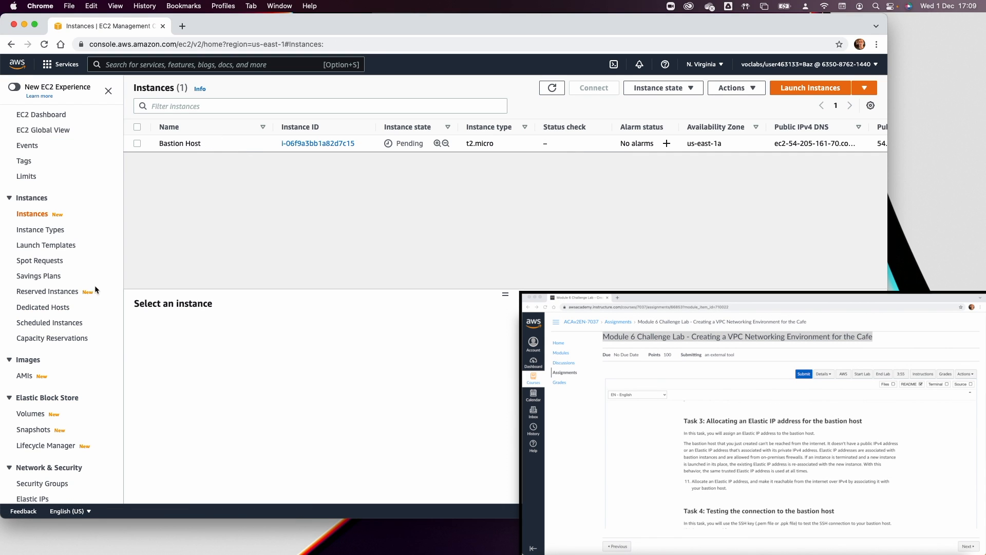
scroll(60, 366, "down", 5)
left_click(35, 397)
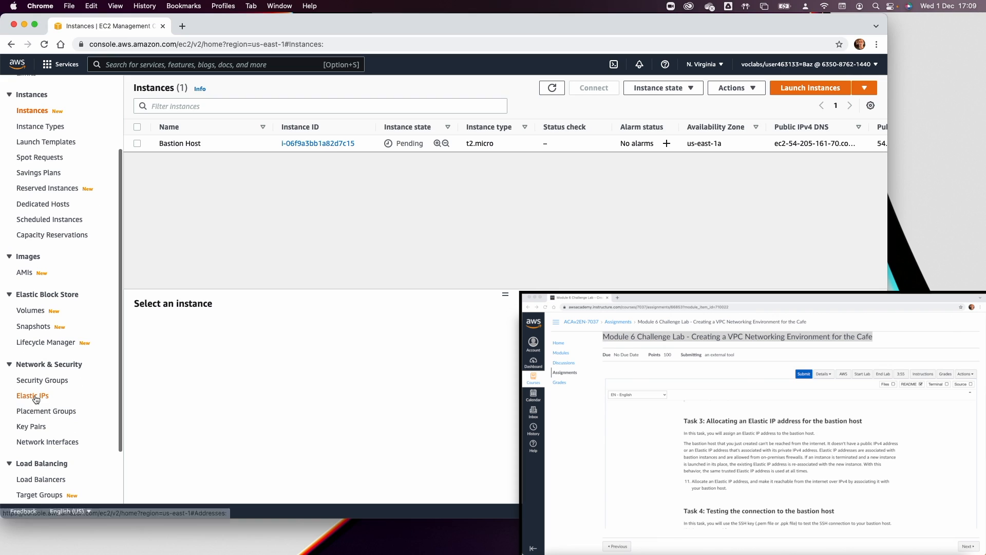
Allocate a new Elastic IP address.
left_click(781, 106)
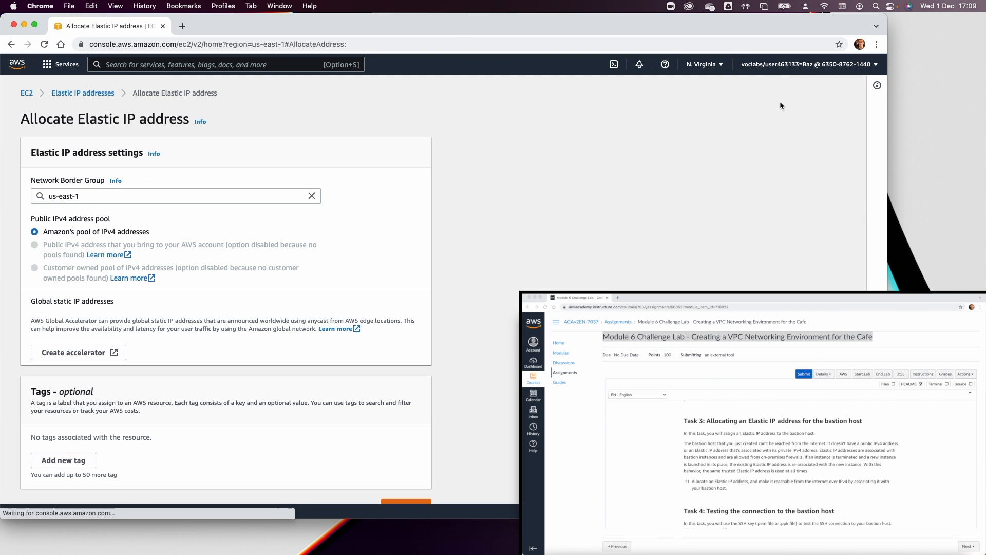
scroll(206, 351, "down", 1)
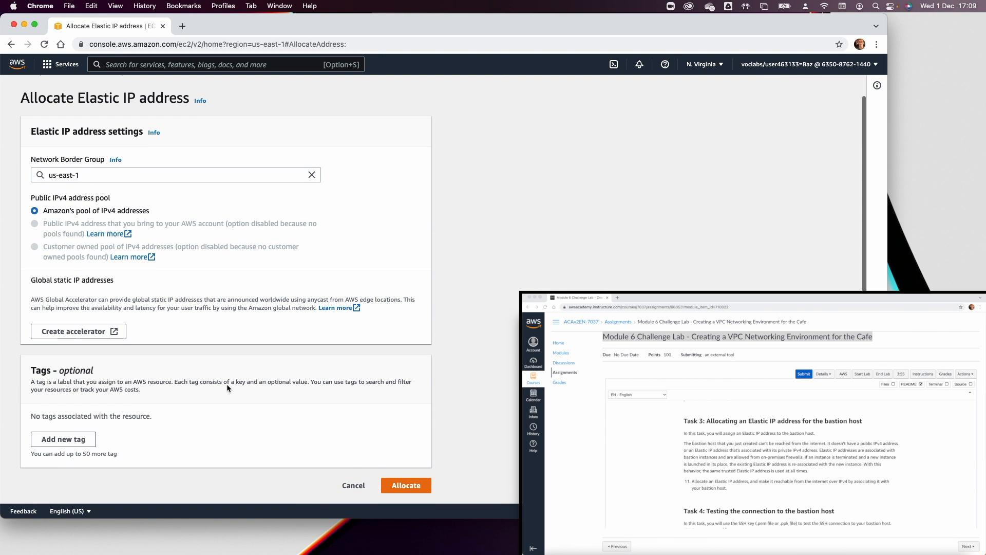
left_click(414, 486)
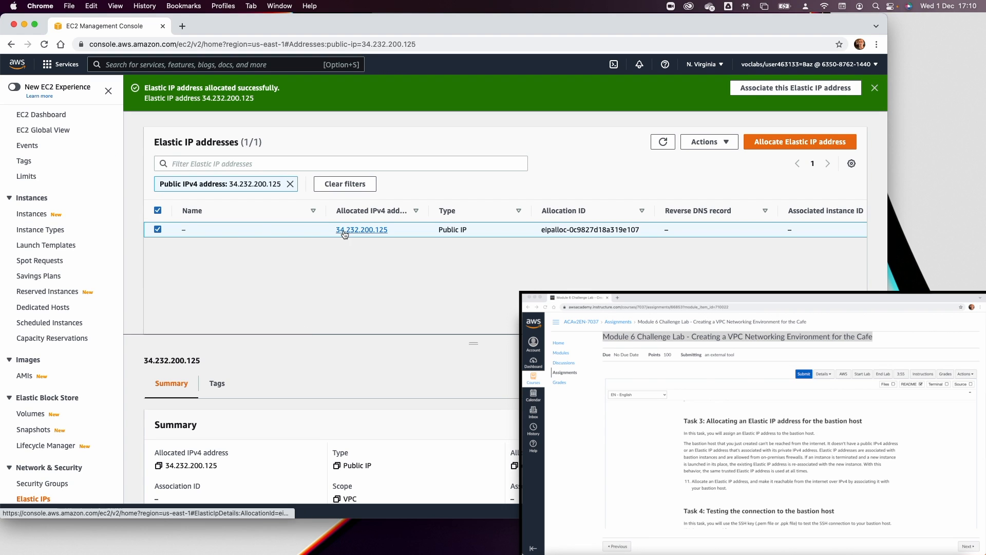
Begin associating the new Elastic IP, refresh the instance list, then cancel the attempt.
left_click(708, 144)
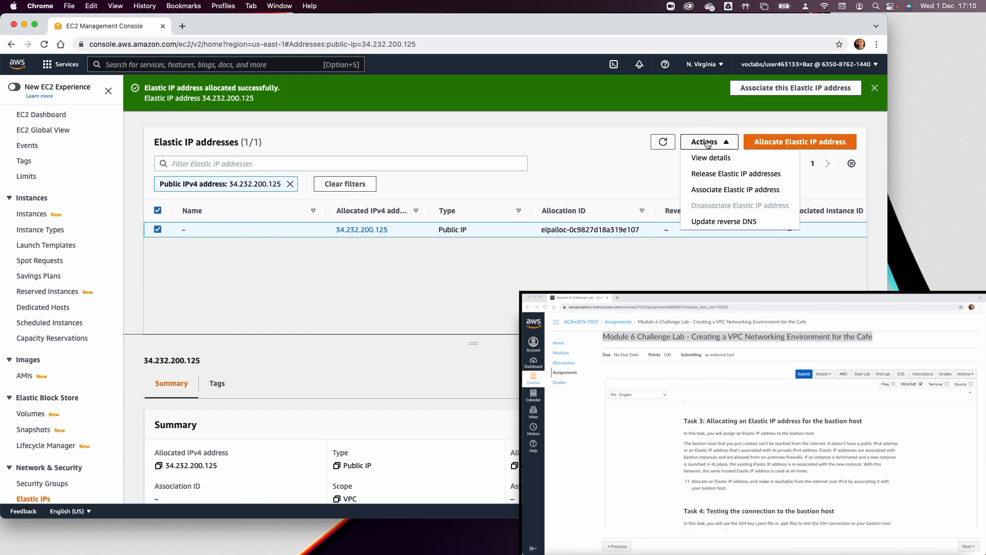
left_click(733, 189)
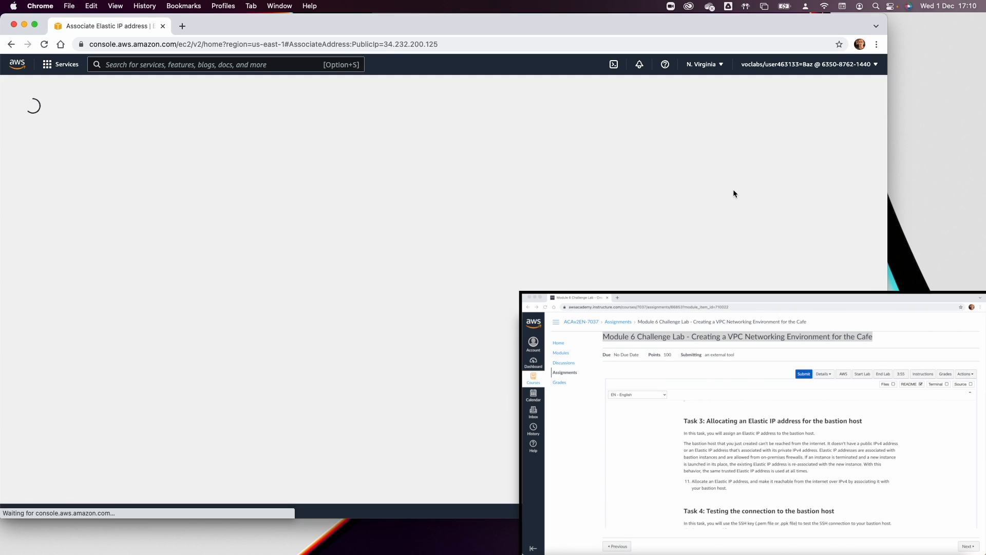
left_click(171, 306)
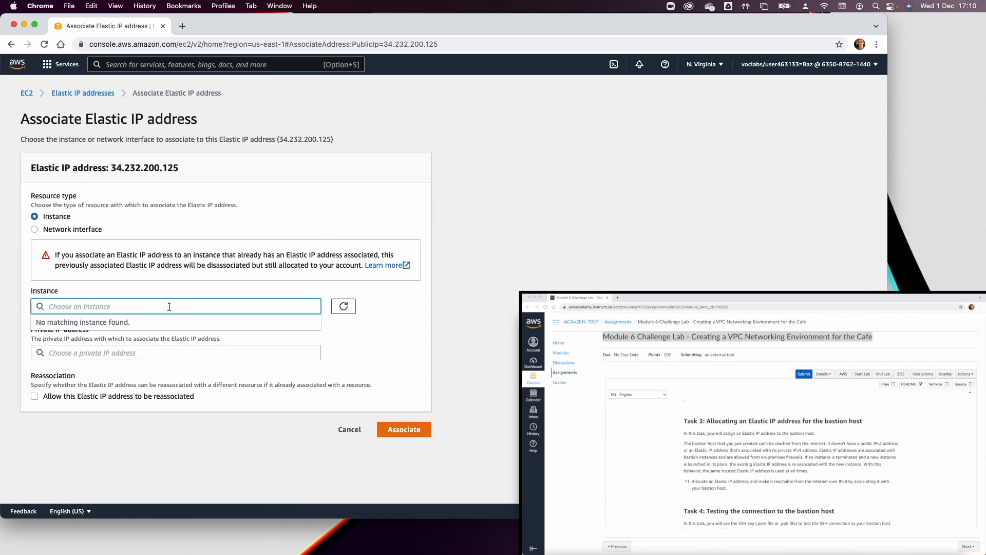
left_click(344, 307)
left_click(343, 307)
left_click(343, 308)
left_click(353, 430)
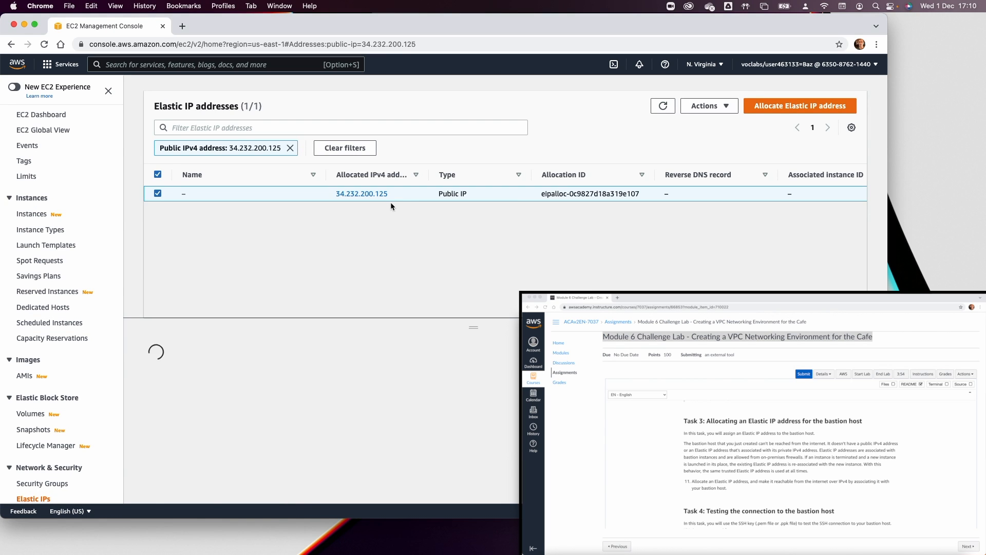
Check the Bastion Host instance's state in the Instances list, then return to Elastic IPs.
left_click(31, 214)
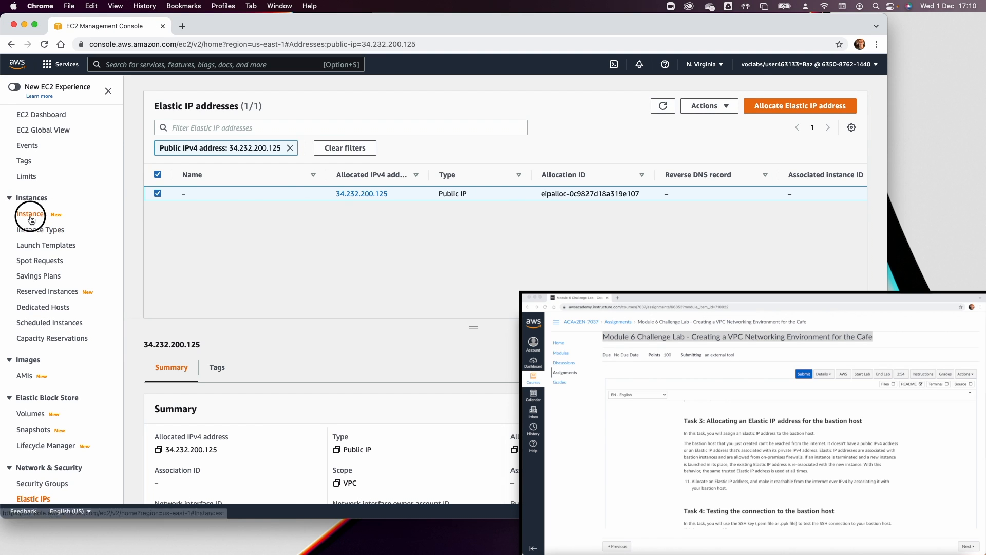
left_click(542, 83)
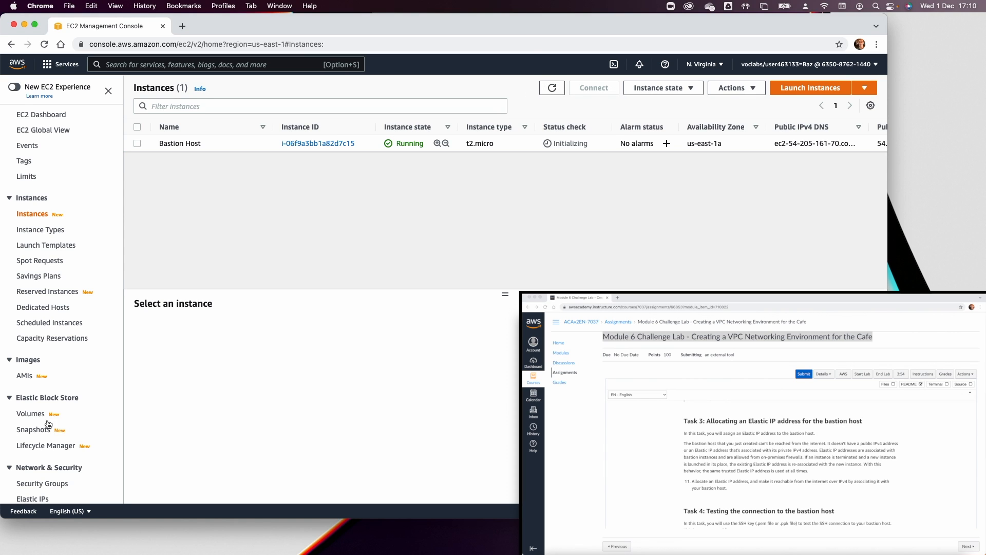
scroll(45, 377, "down", 3)
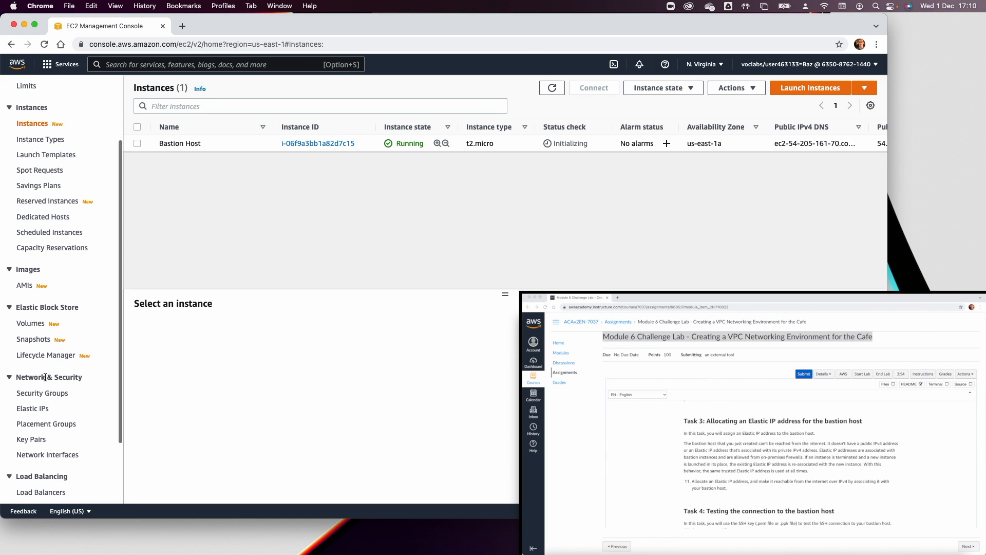
left_click(37, 410)
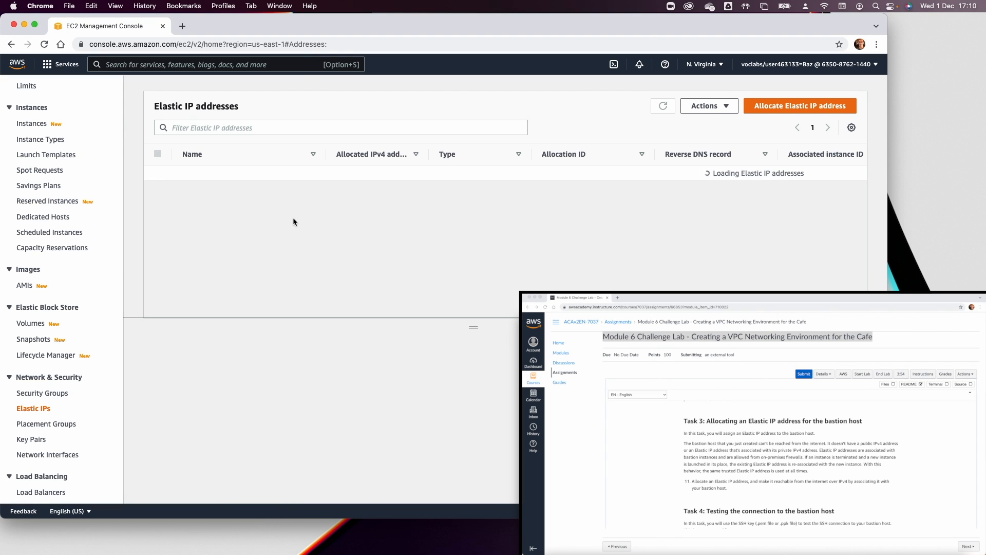
Associate Elastic IP 34.232.200.125 with the Bastion Host at private IP 10.0.0.221, allowing reassociation.
left_click(737, 106)
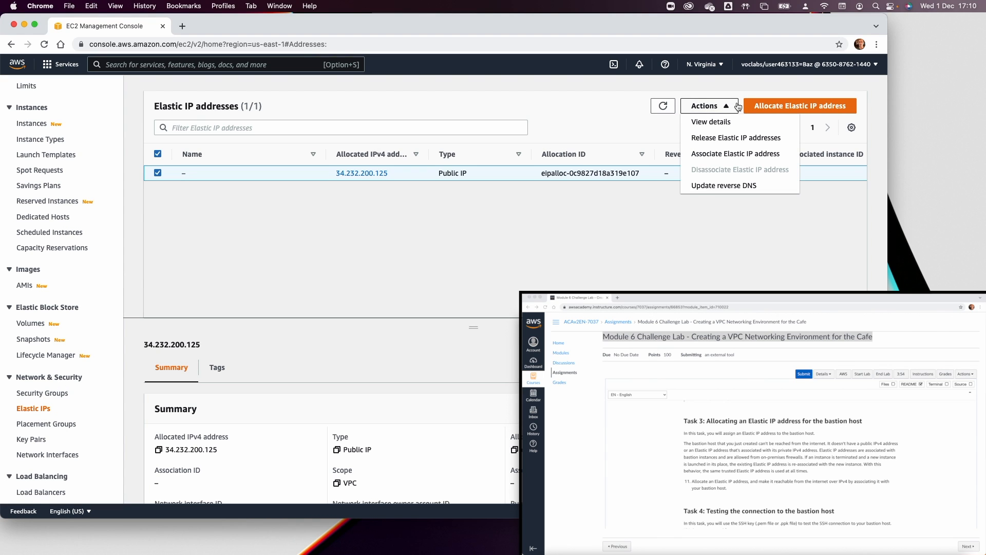
left_click(726, 151)
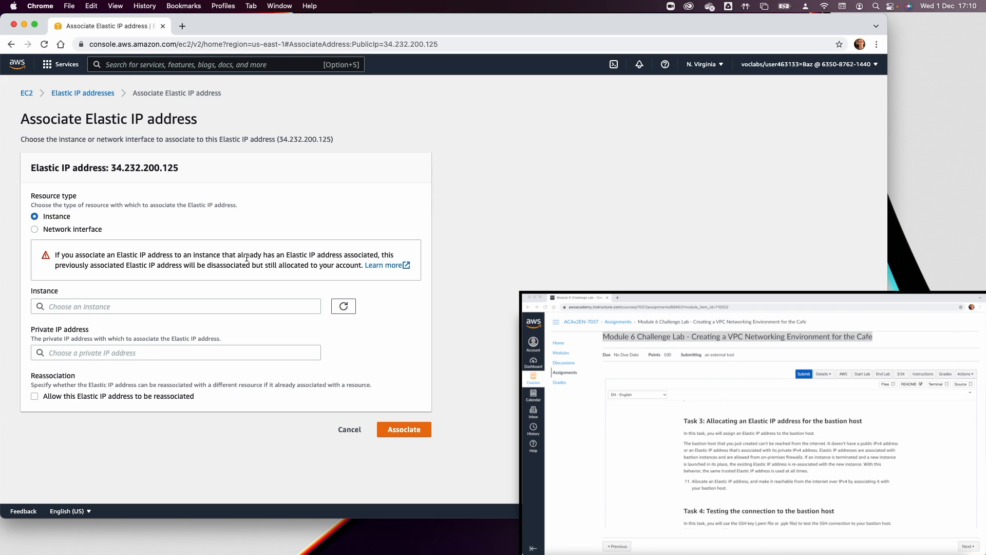
left_click(155, 307)
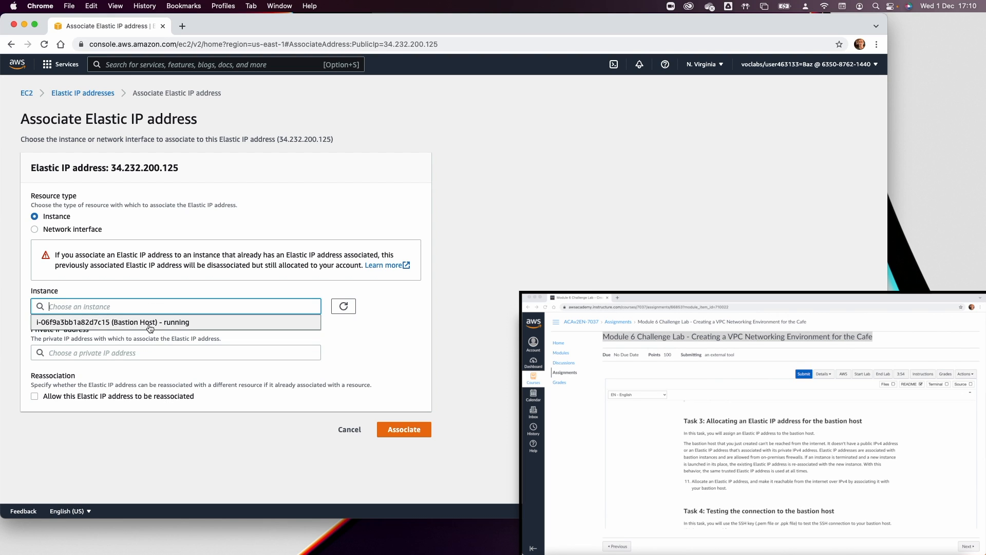
left_click(149, 324)
left_click(144, 352)
left_click(139, 368)
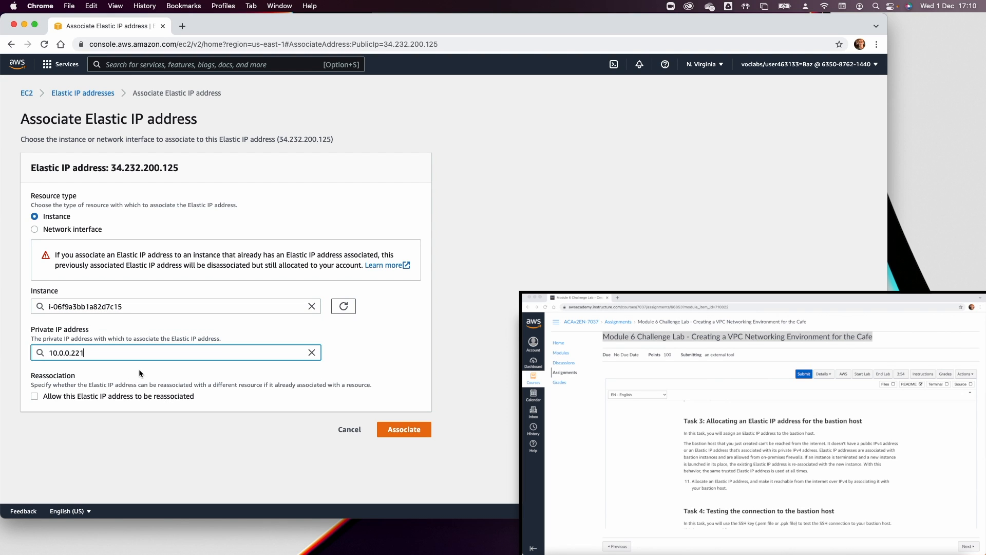
left_click(160, 399)
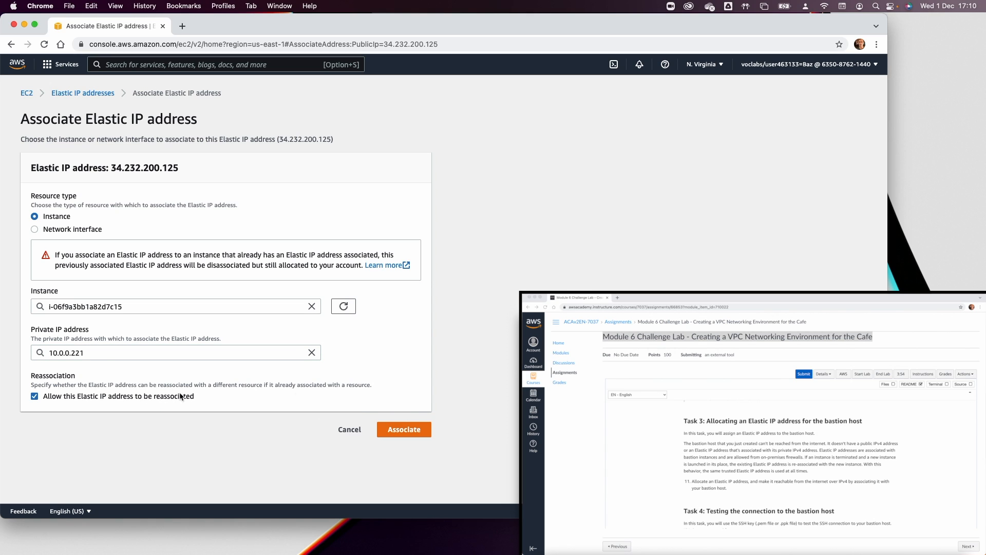
left_click(408, 434)
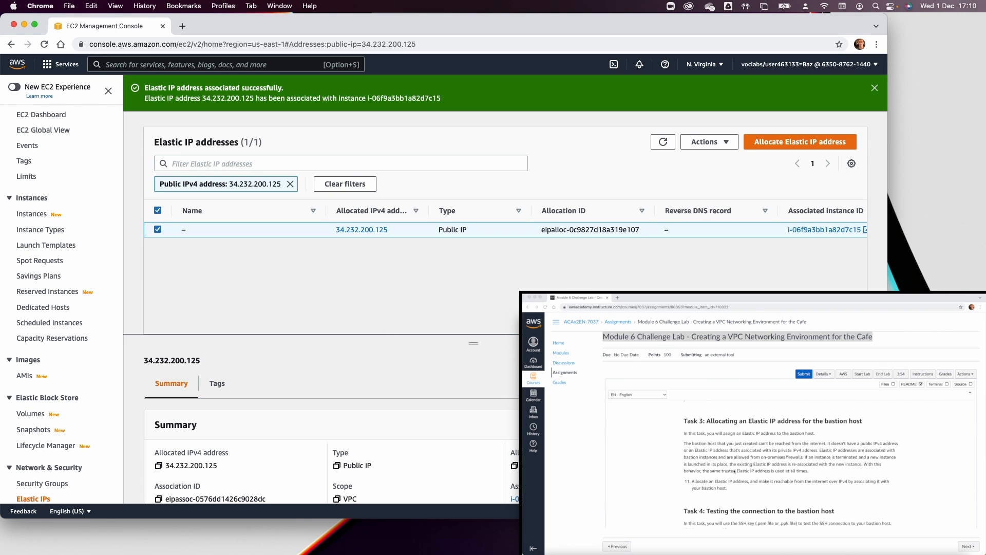
Show the lab credentials under Details, download the PEM key file, and open a terminal.
scroll(745, 476, "down", 2)
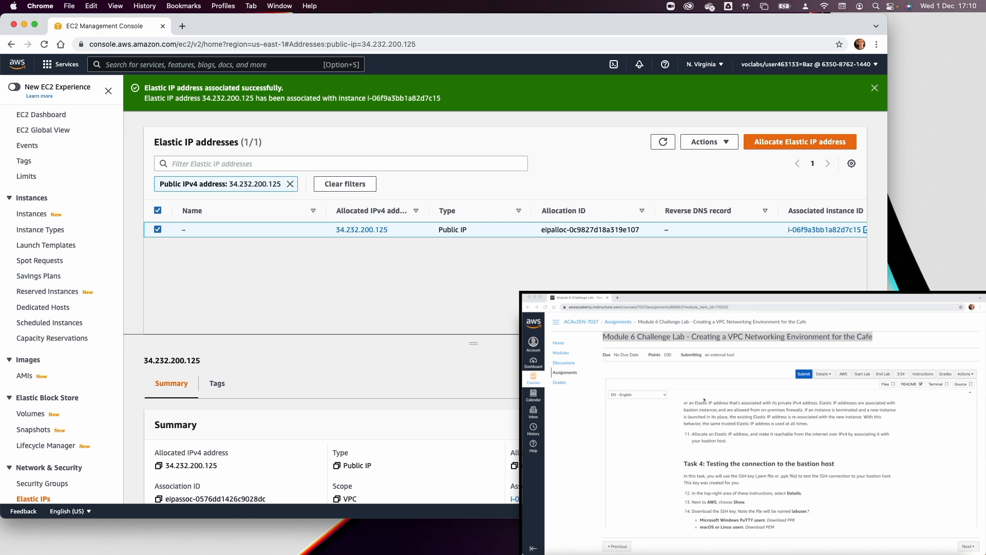
left_click(696, 340)
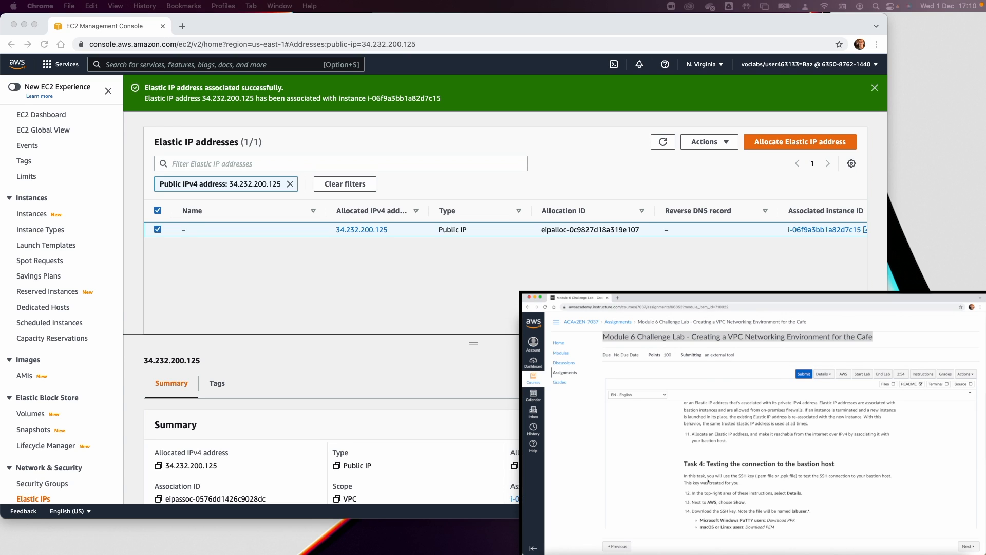
left_click(822, 373)
left_click(824, 411)
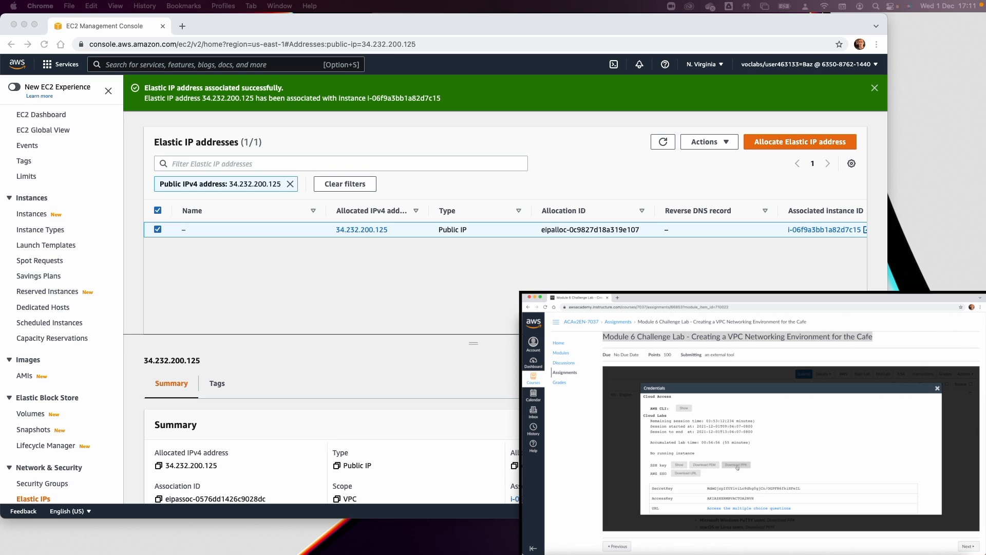
left_click(705, 465)
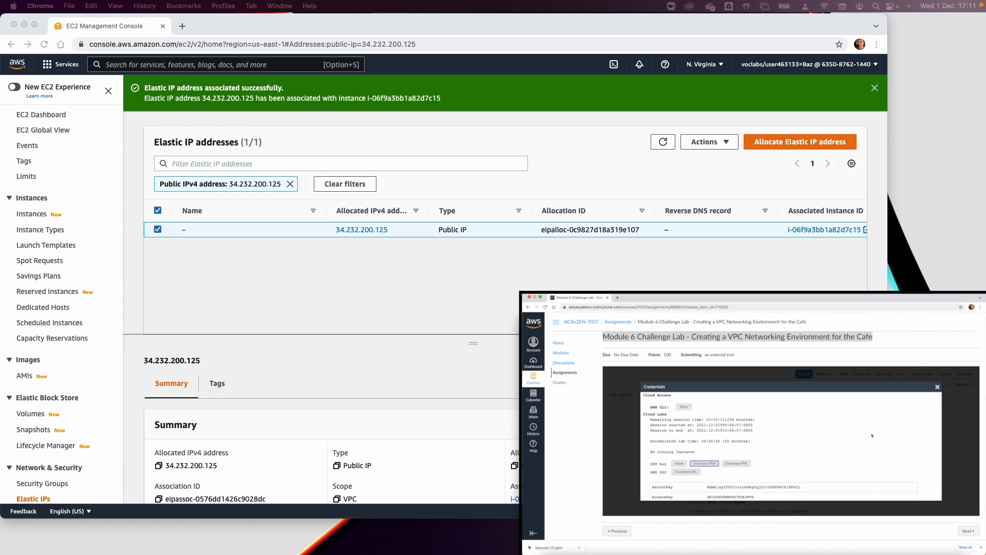
left_click(937, 386)
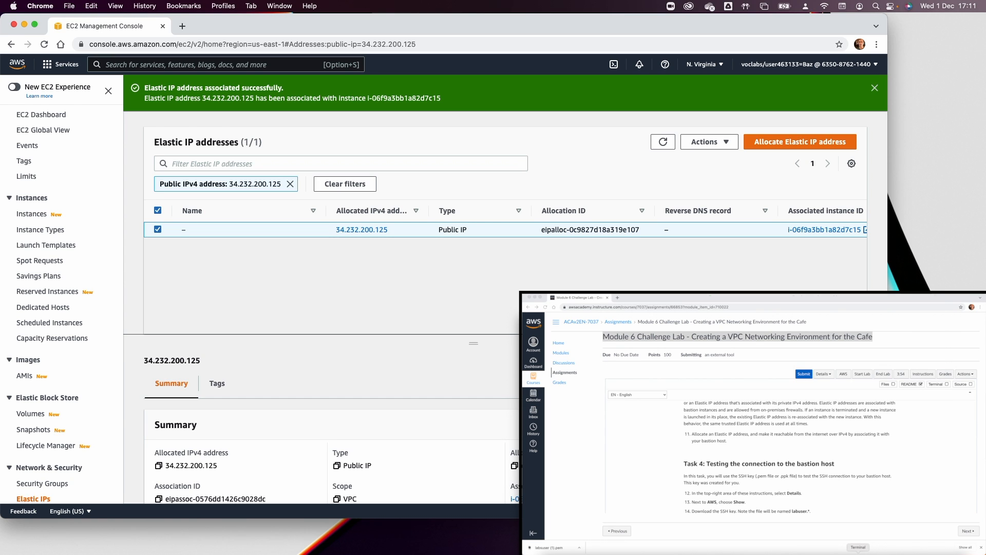
left_click(858, 554)
In the terminal, change into Downloads and run chmod 400 on labsuser.pem.
left_click_drag(768, 300, 352, 51)
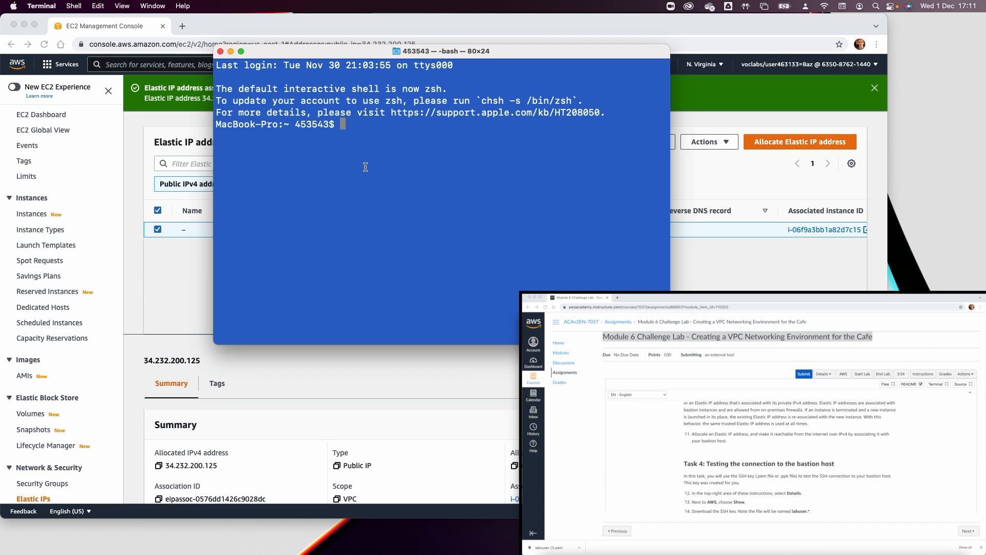
type("cd Do")
key("Tab")
key("Return")
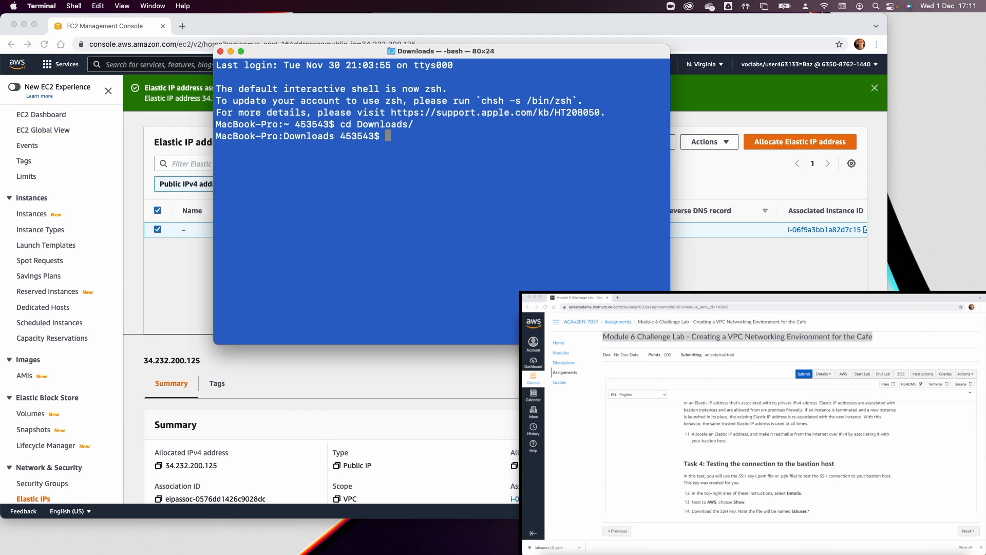
type("chmod 400 la")
key("Tab")
key("Return")
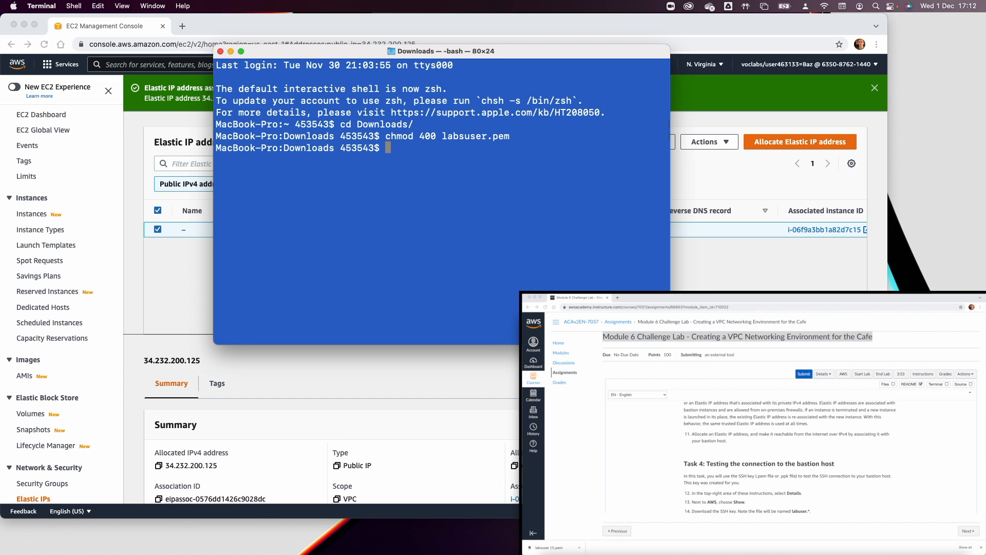
Begin the command ssh -i labsuser.pem ec2-user@ for the bastion login.
type("ssh ")
type("-")
type("i ")
type("lab")
type("s")
key("Tab")
type("ec2-user@")
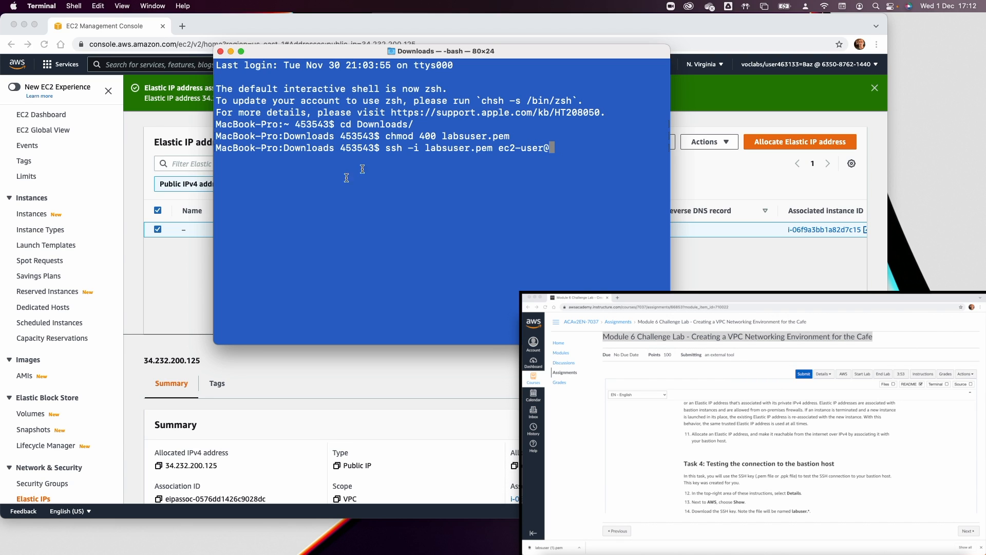
left_click(140, 251)
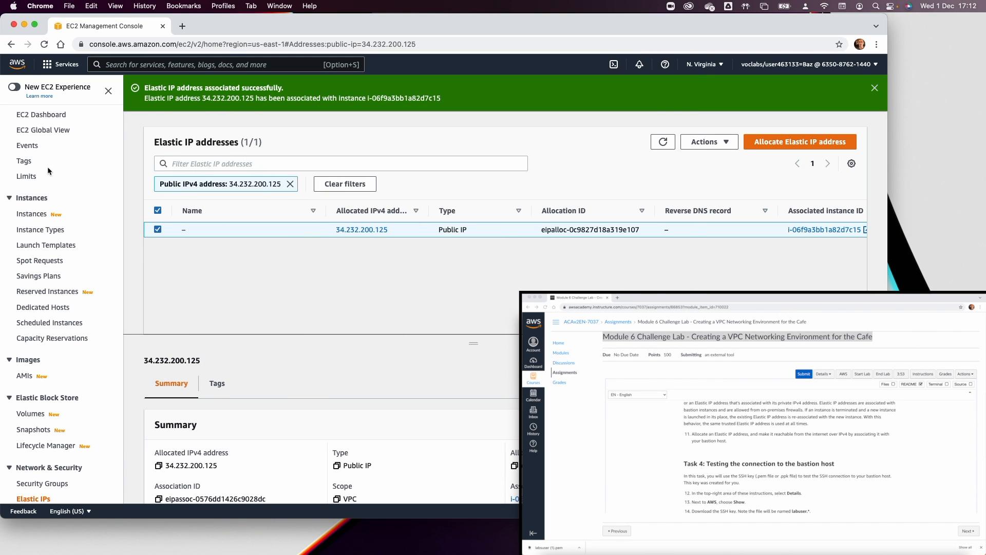
Copy the Bastion Host's public IPv4 address 34.232.200.125 from the Instances list.
left_click(31, 215)
left_click(139, 146)
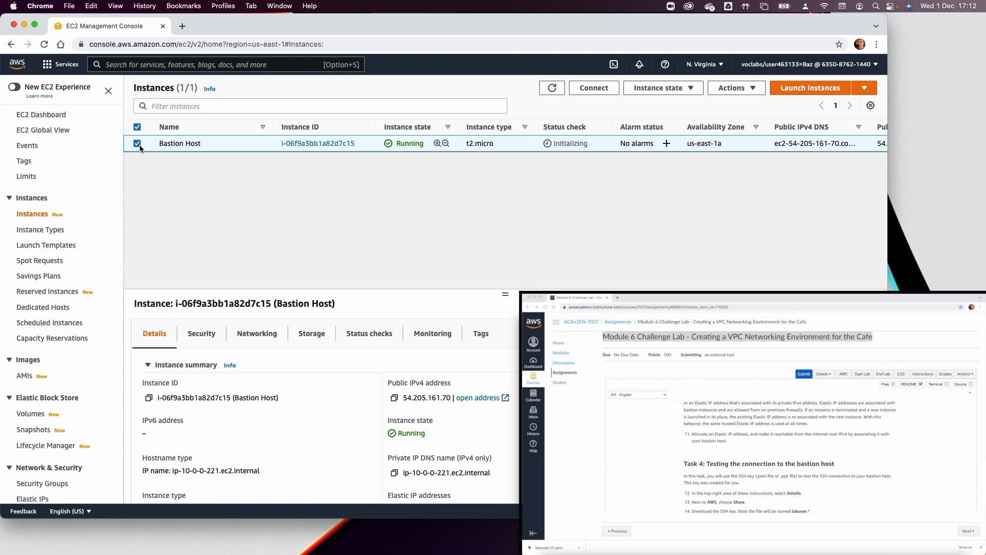
left_click(395, 400)
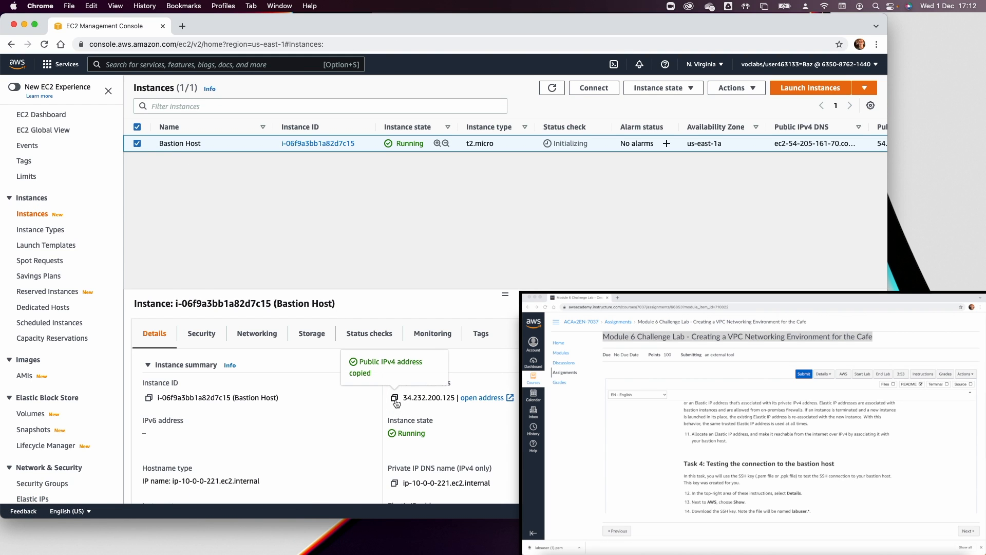
scroll(395, 405, "down", 5)
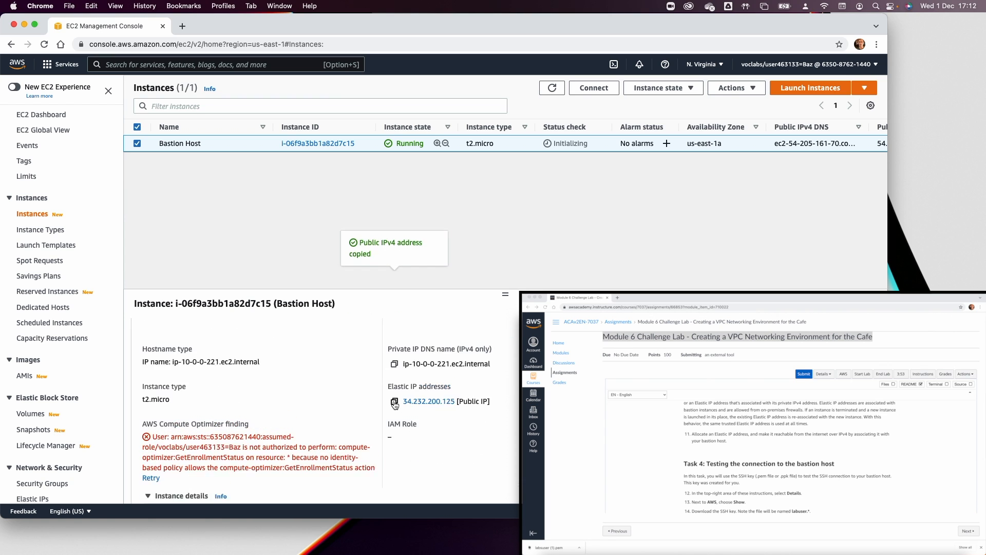
scroll(391, 406, "up", 3)
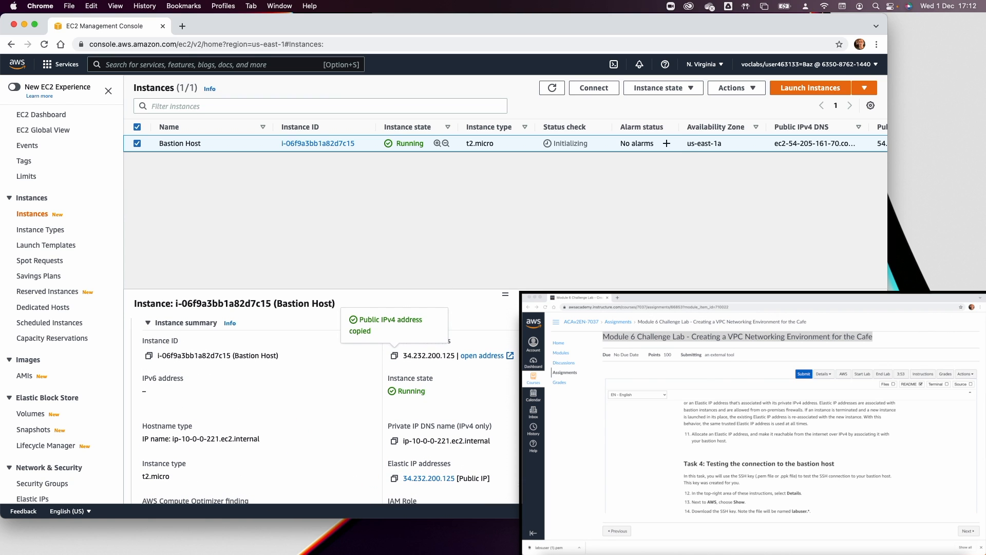
key("super+Tab")
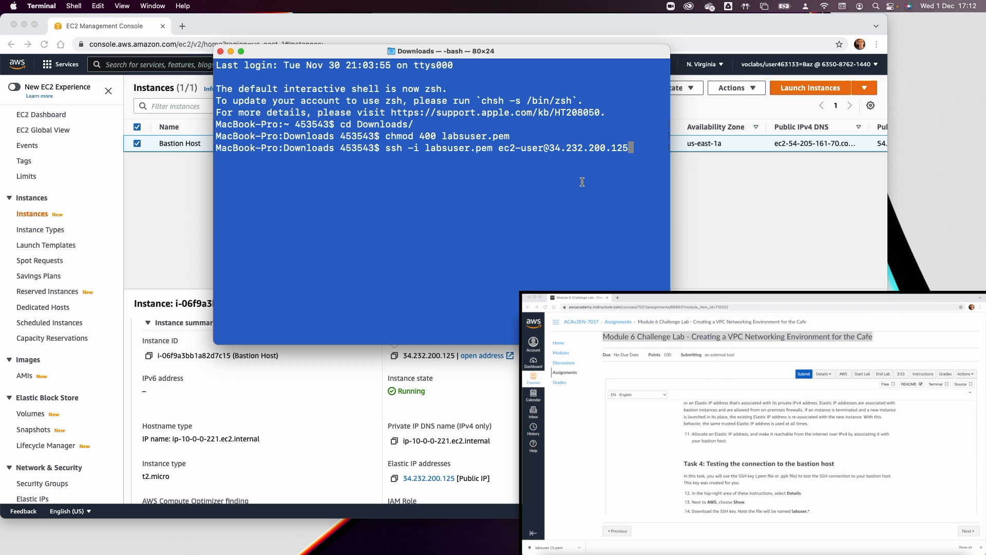
key("Return")
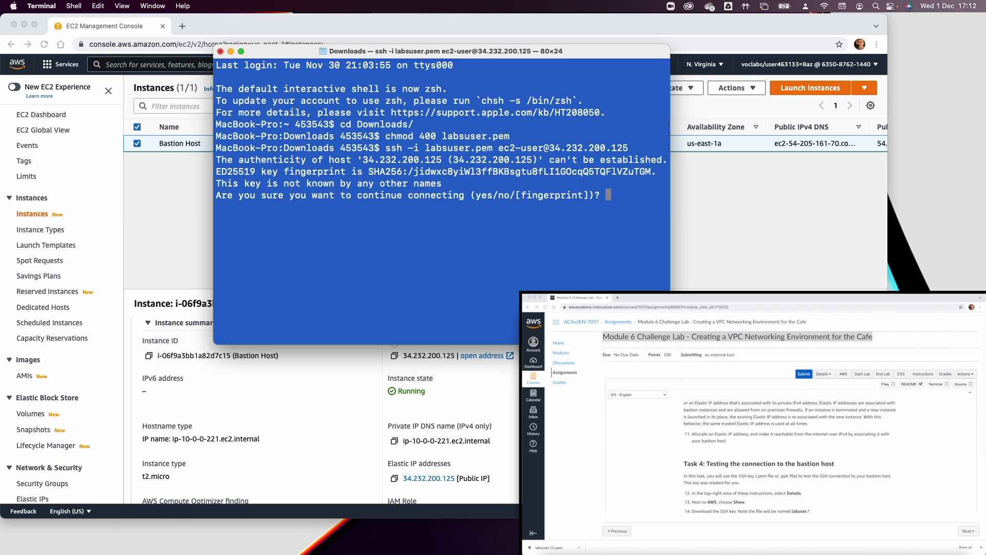
type("yes")
key("Return")
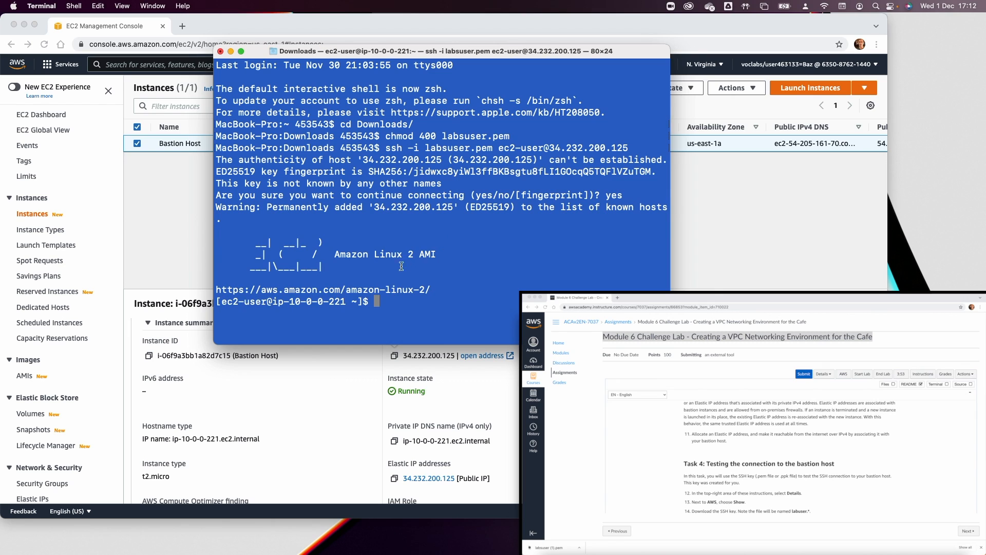
type("la")
key("BackSpace")
type("s")
key("Return")
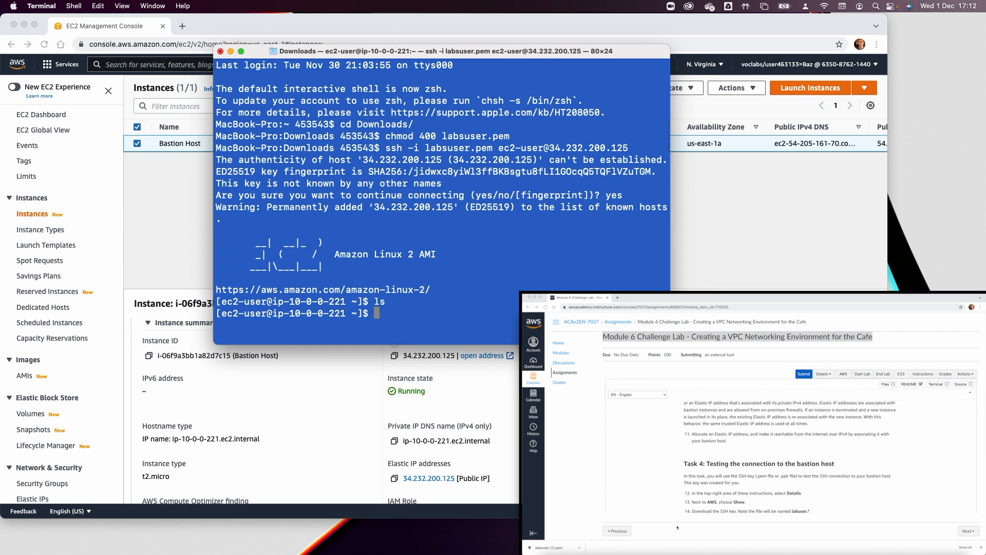
Scroll through the lab instructions to the next task, then return to the EC2 console.
left_click(728, 462)
scroll(730, 463, "down", 8)
scroll(729, 463, "down", 3)
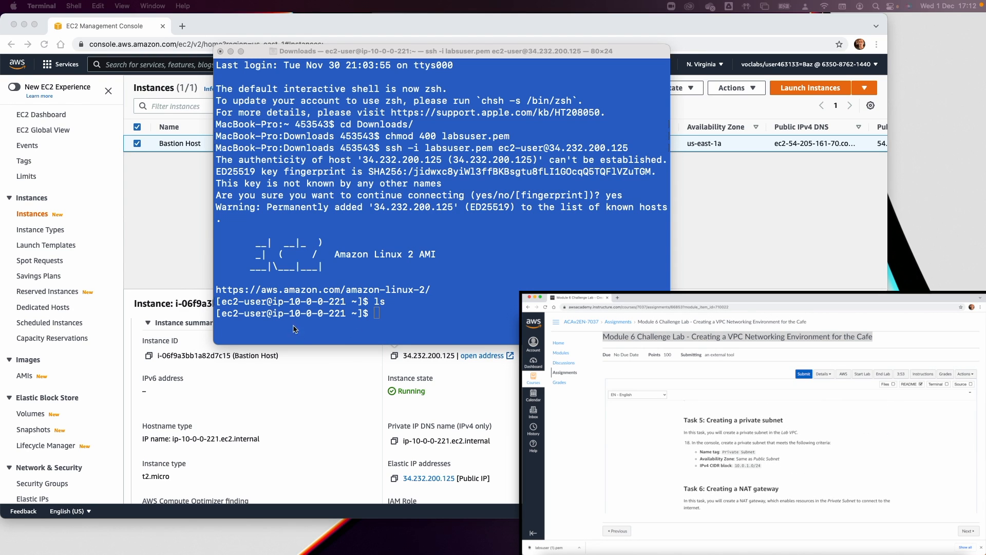
left_click(198, 241)
In the VPC console, start a new subnet named Private Subnet in Lab VPC.
left_click(52, 65)
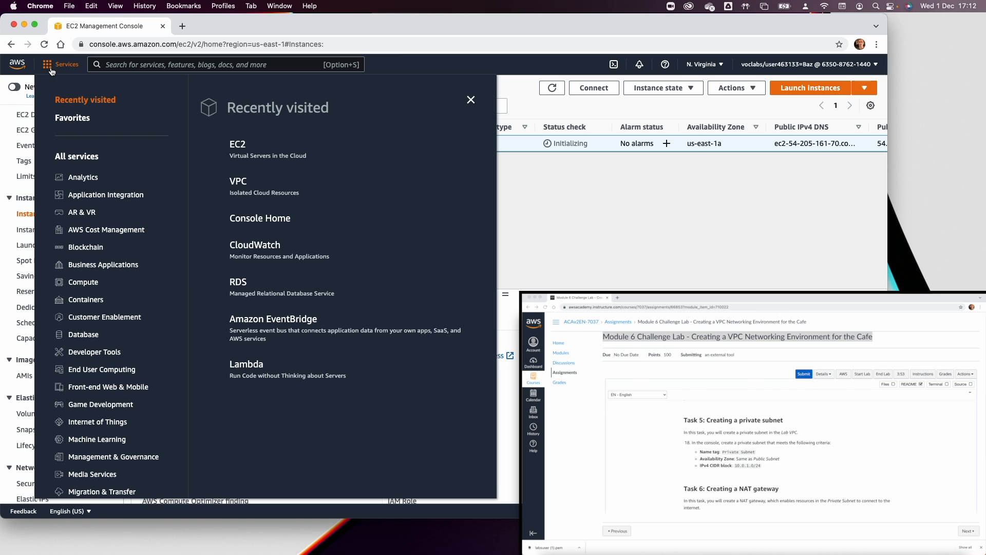
left_click(245, 184)
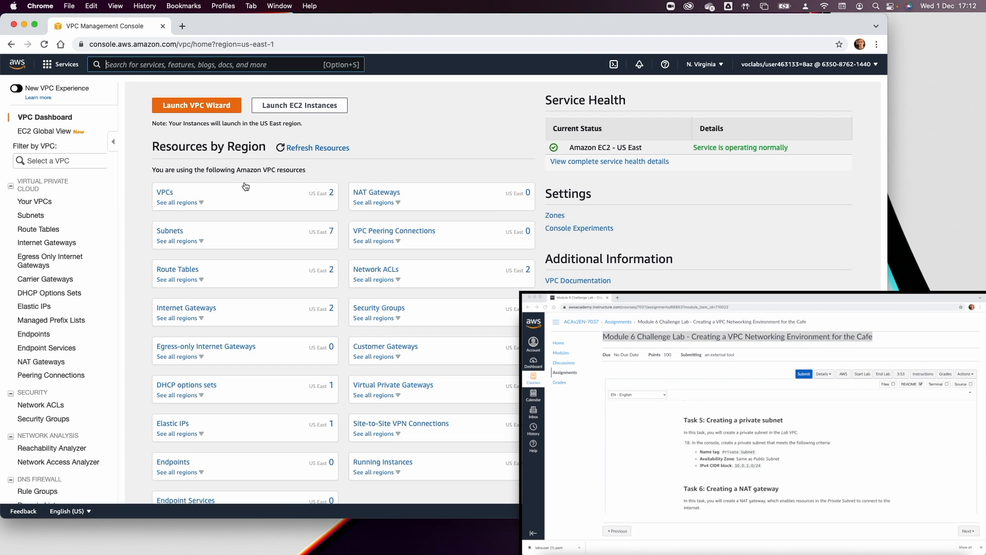
left_click(31, 215)
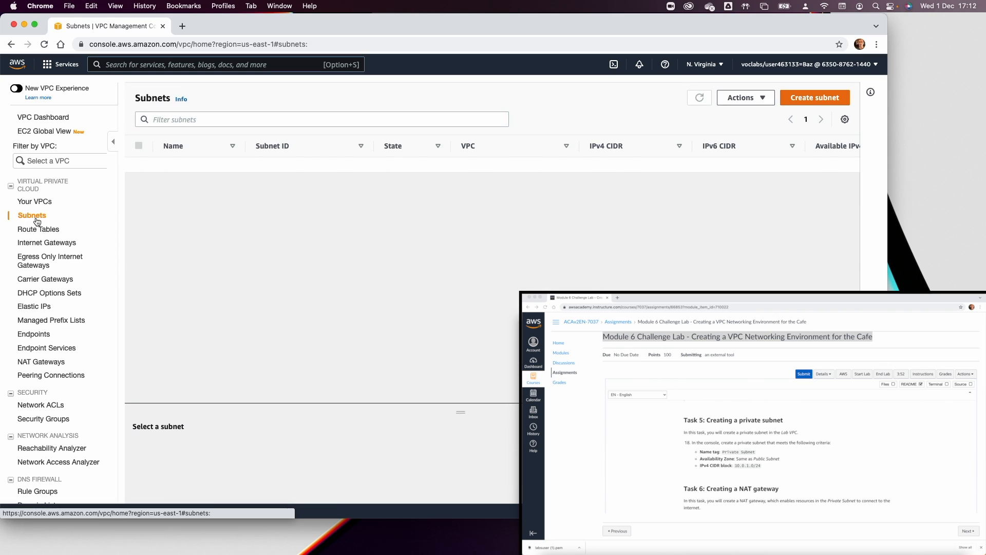
left_click(810, 99)
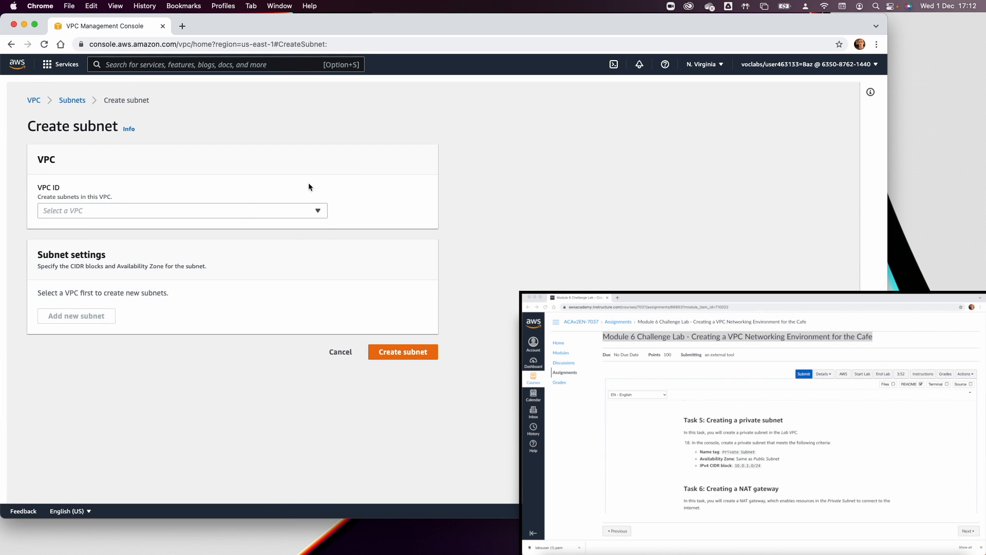
left_click(246, 211)
left_click(223, 270)
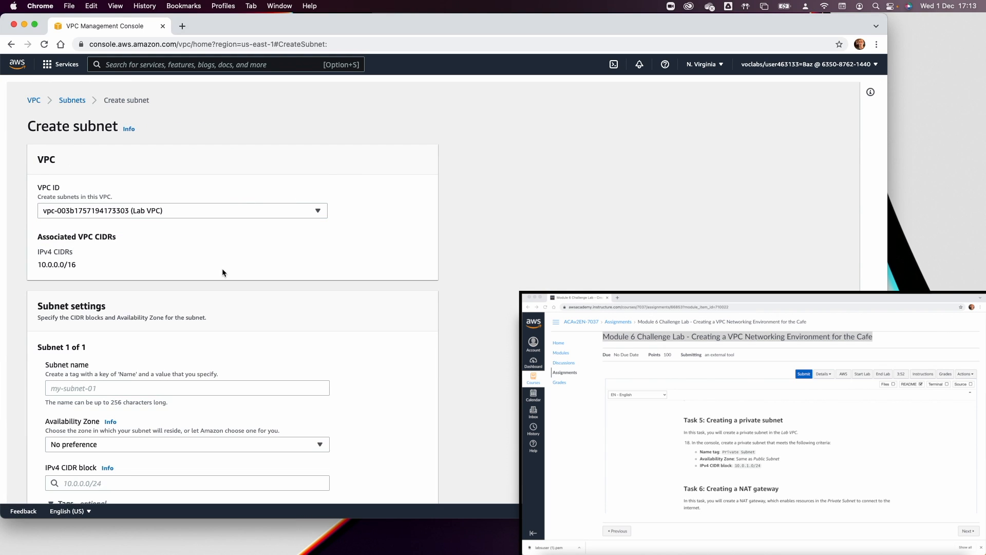
left_click(261, 389)
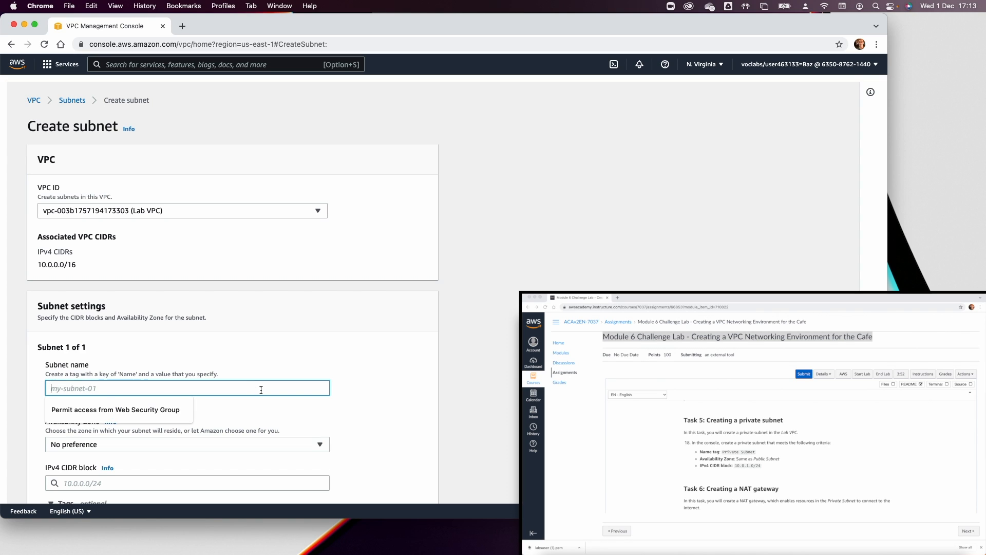
type("Private Subnet")
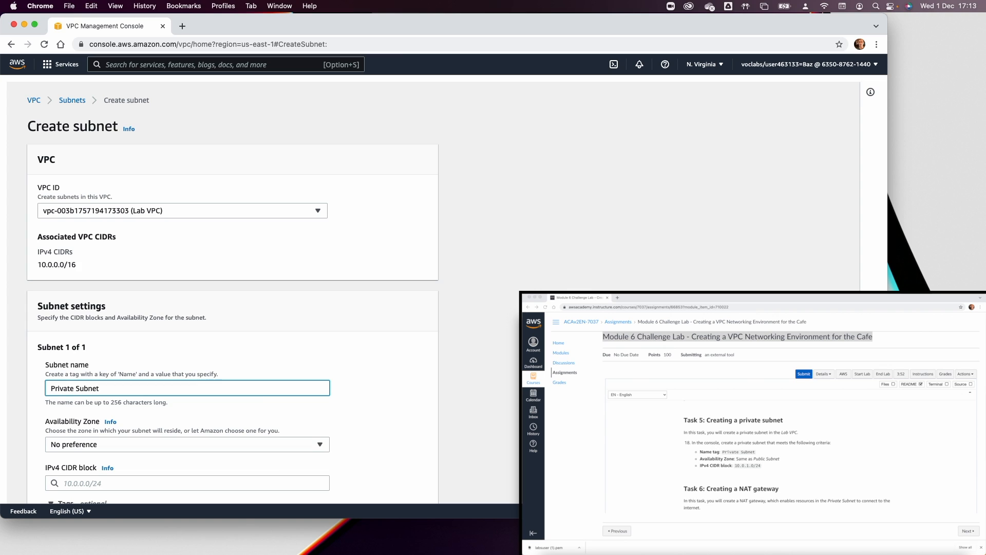
Place the subnet in us-east-1a with CIDR block 10.0.1.0/24 and create it.
left_click(245, 445)
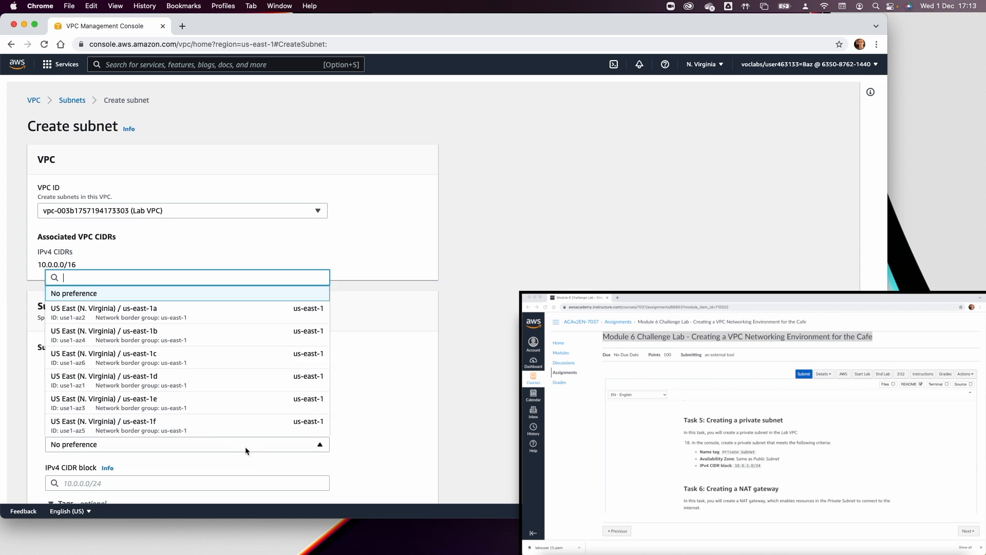
left_click(171, 317)
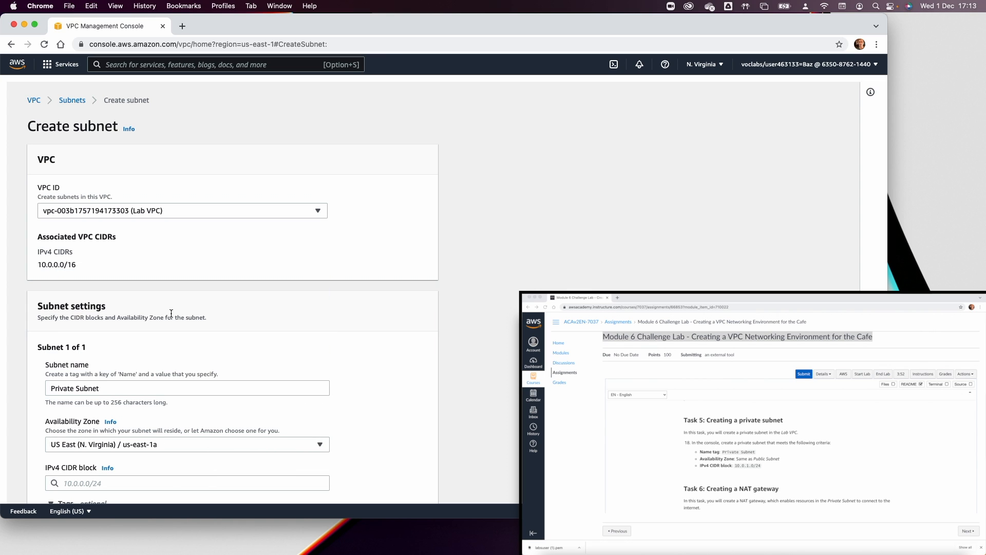
scroll(455, 405, "down", 5)
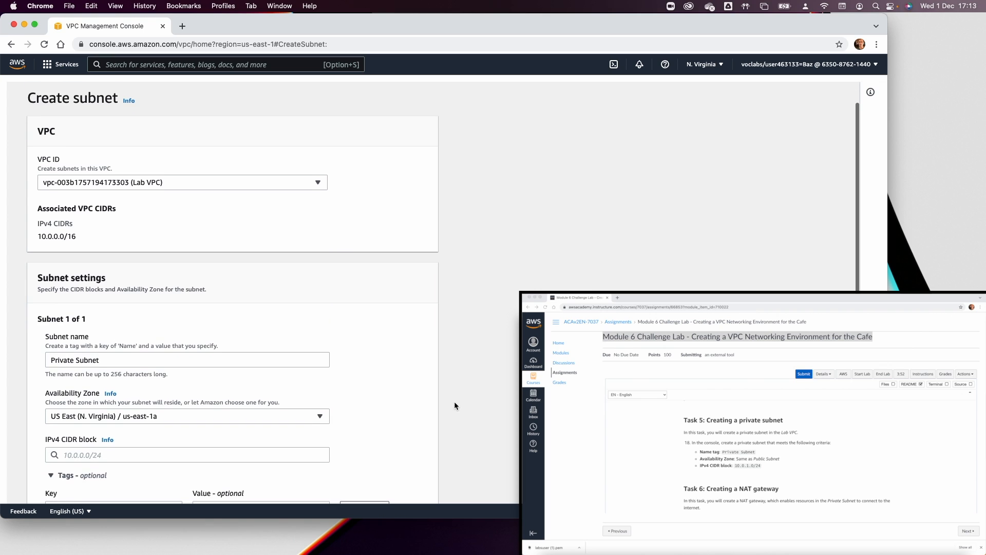
left_click(152, 343)
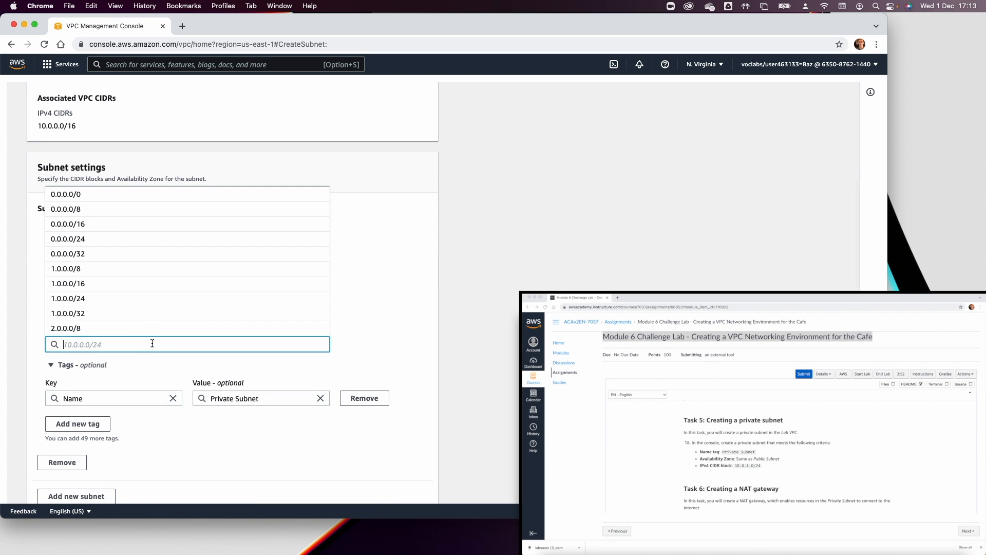
type("10")
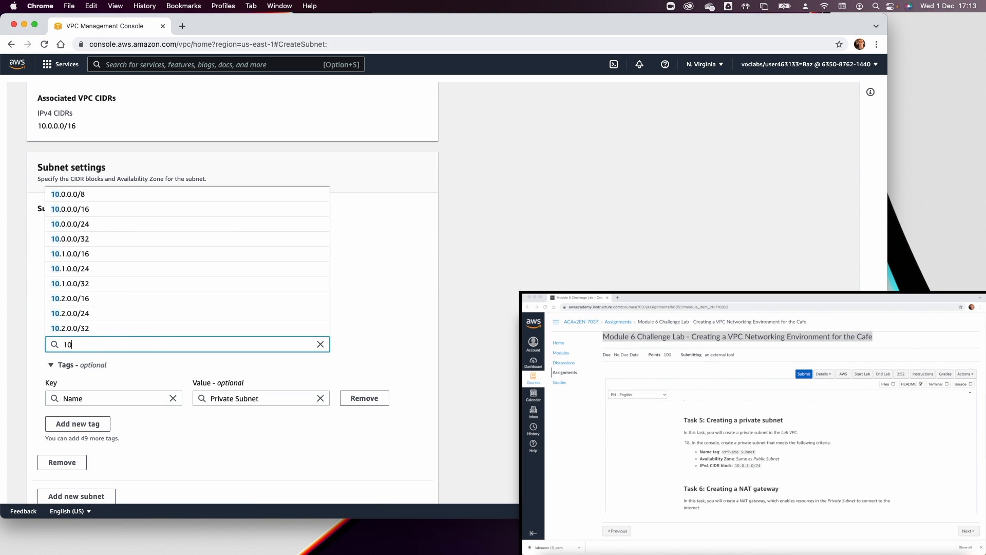
type("..0.1.")
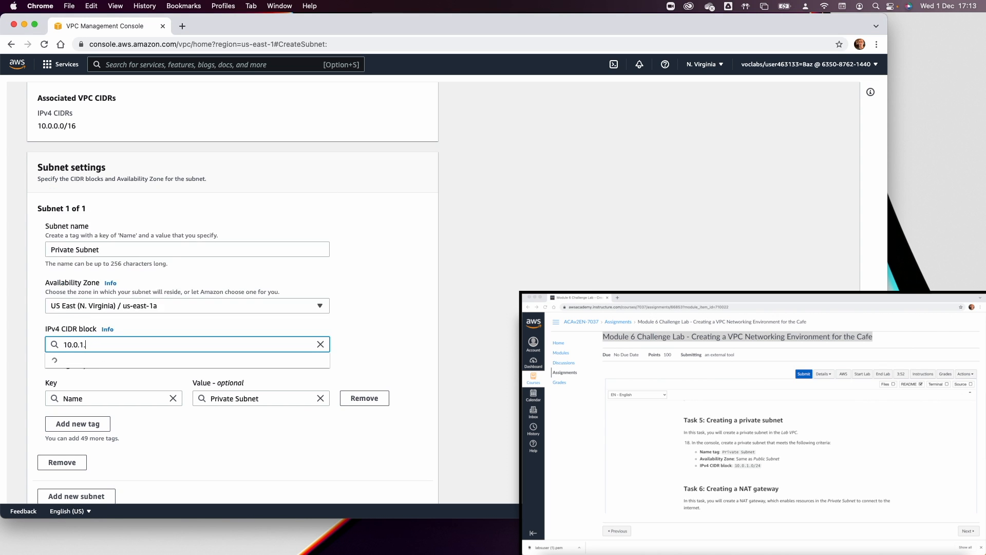
type("0/24")
scroll(430, 313, "down", 3)
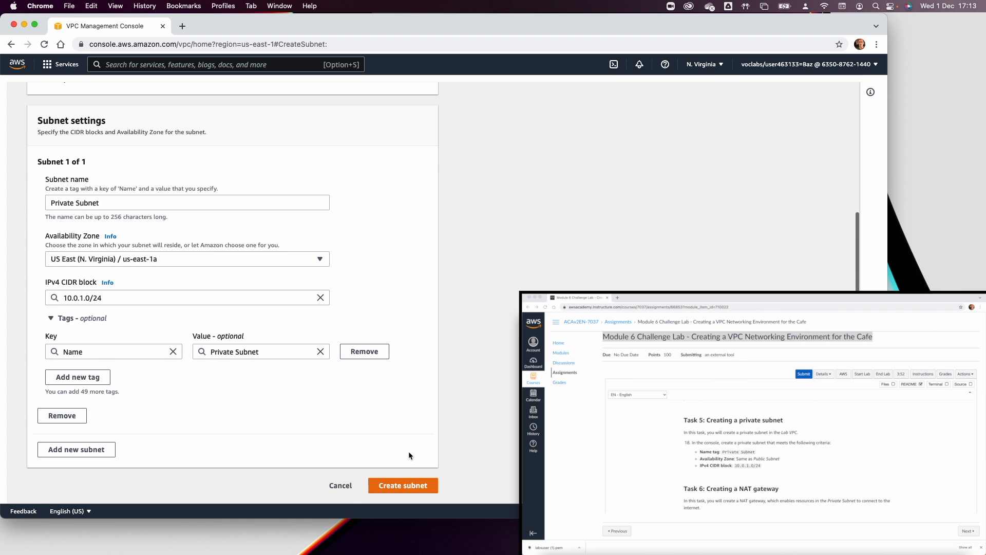
left_click(398, 486)
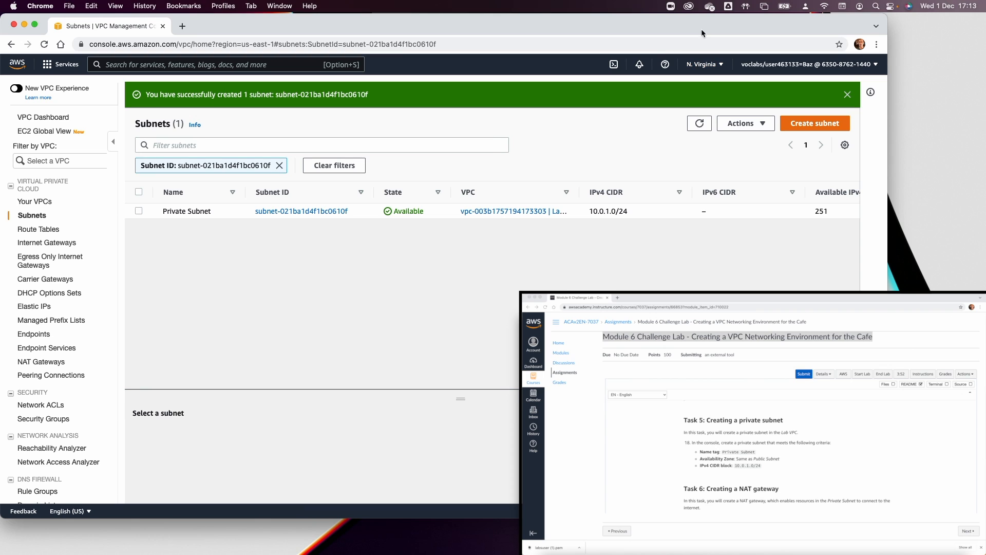
Start a new NAT gateway named Lab NAT Gateway, copying the name from the lab instructions.
left_click(61, 363)
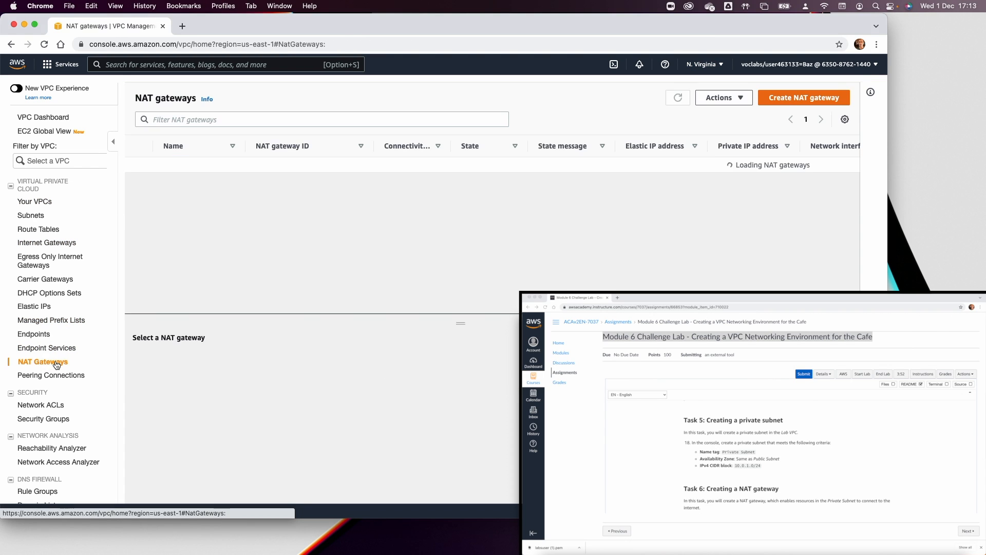
left_click(770, 97)
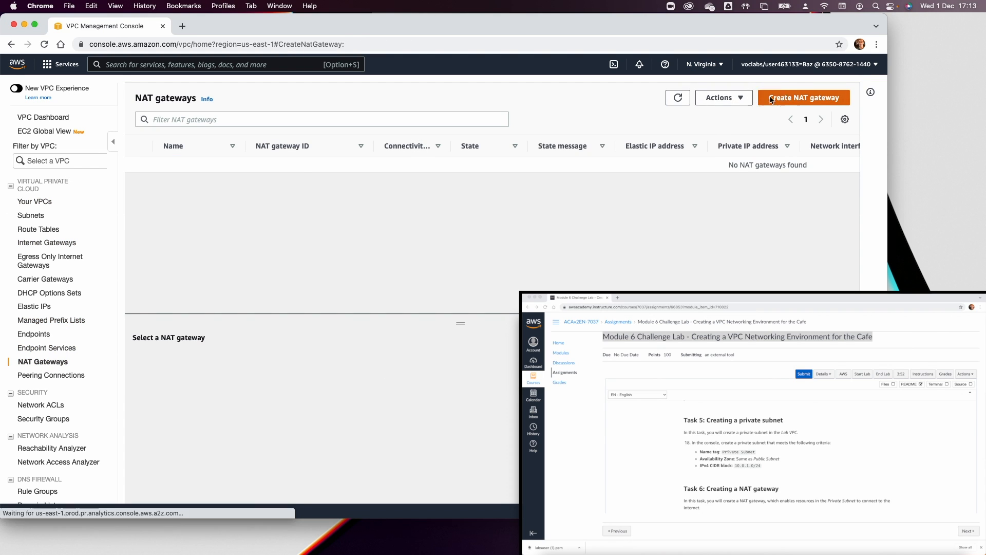
left_click(65, 233)
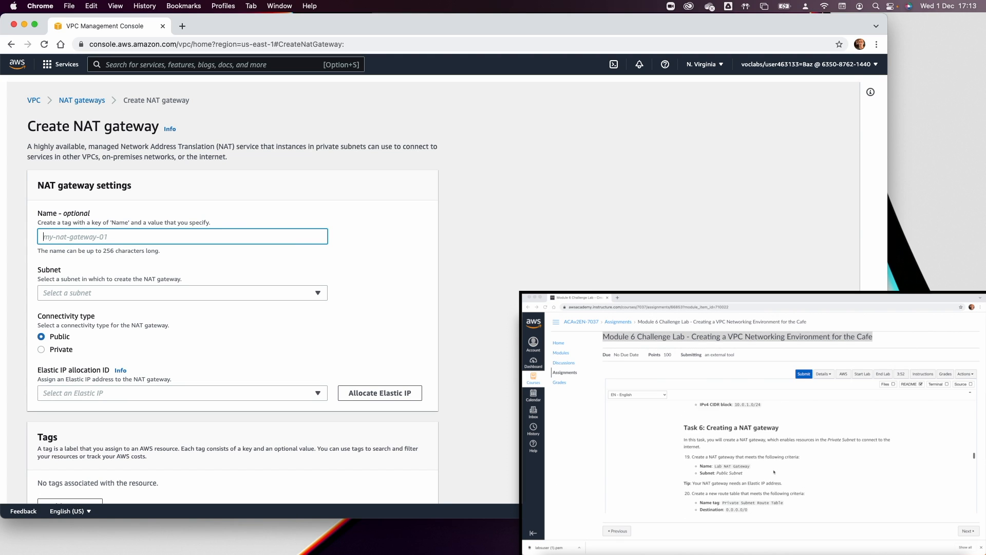
left_click(716, 456)
left_click_drag(715, 455, 768, 456)
key("super+c")
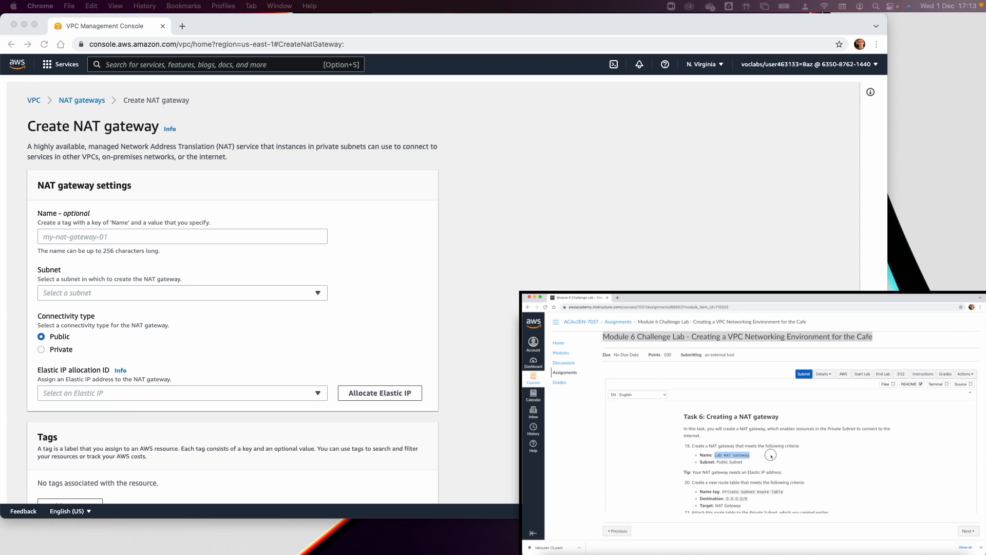
left_click(119, 239)
key("super+v")
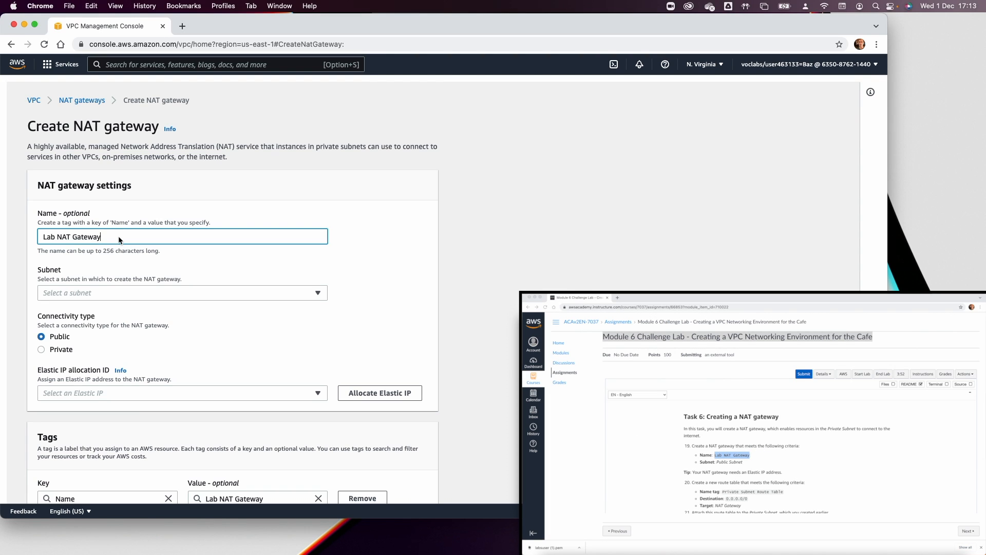
Put the NAT gateway in the Public Subnet with a newly allocated Elastic IP and create it.
left_click(107, 293)
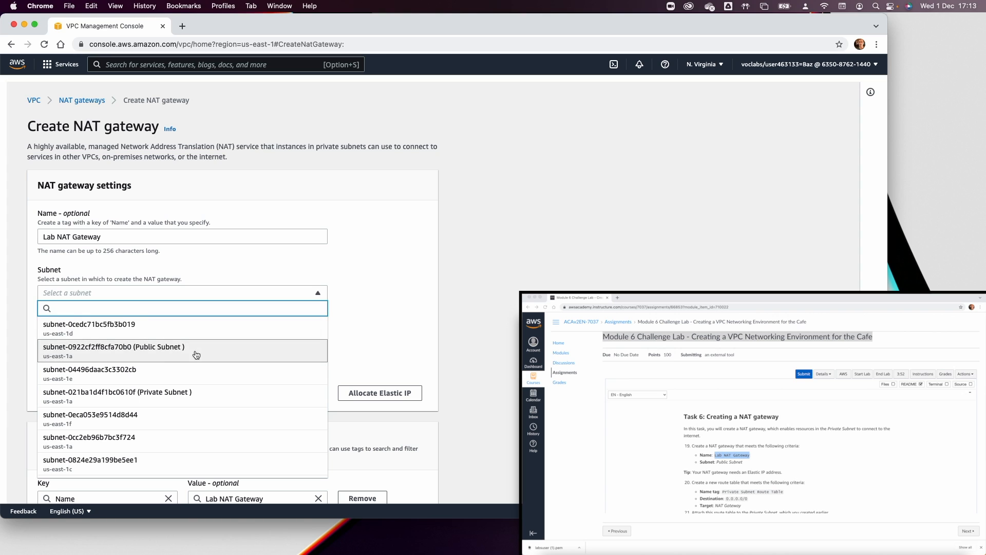
left_click(176, 353)
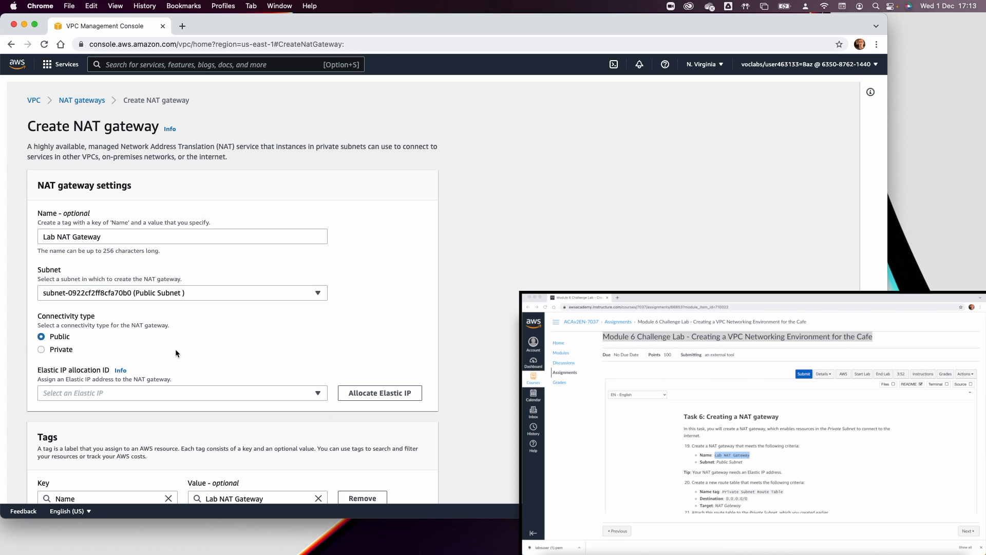
scroll(720, 486, "down", 3)
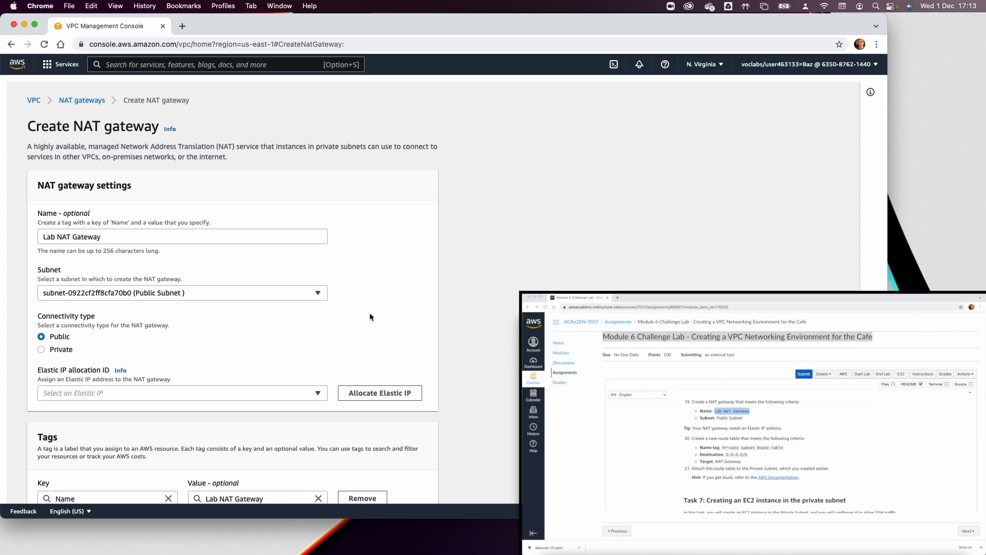
left_click(374, 395)
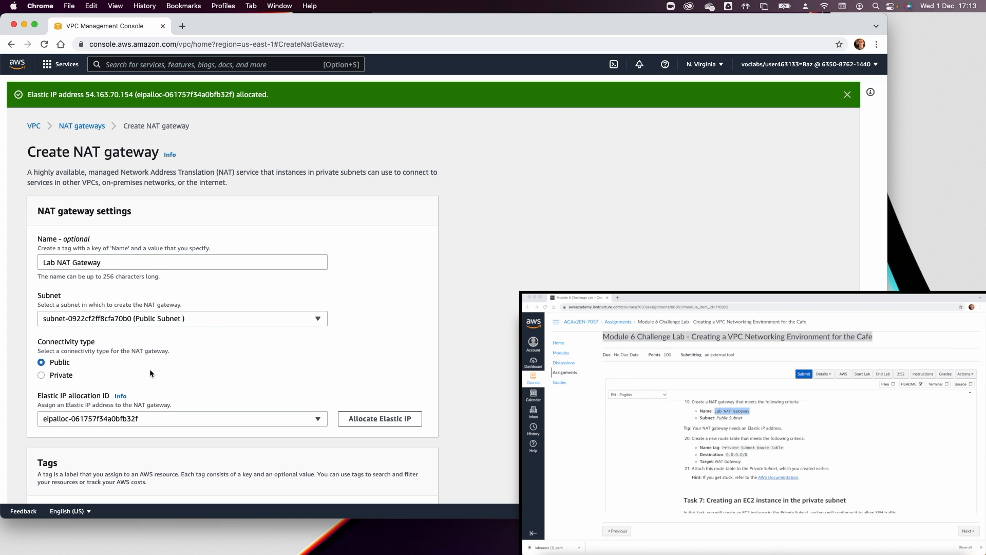
scroll(252, 361, "down", 5)
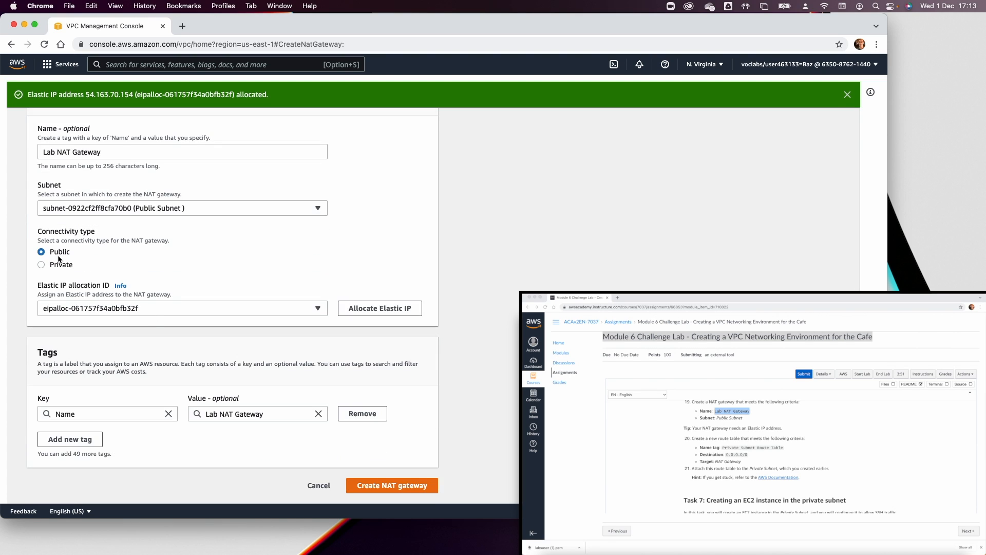
left_click(383, 486)
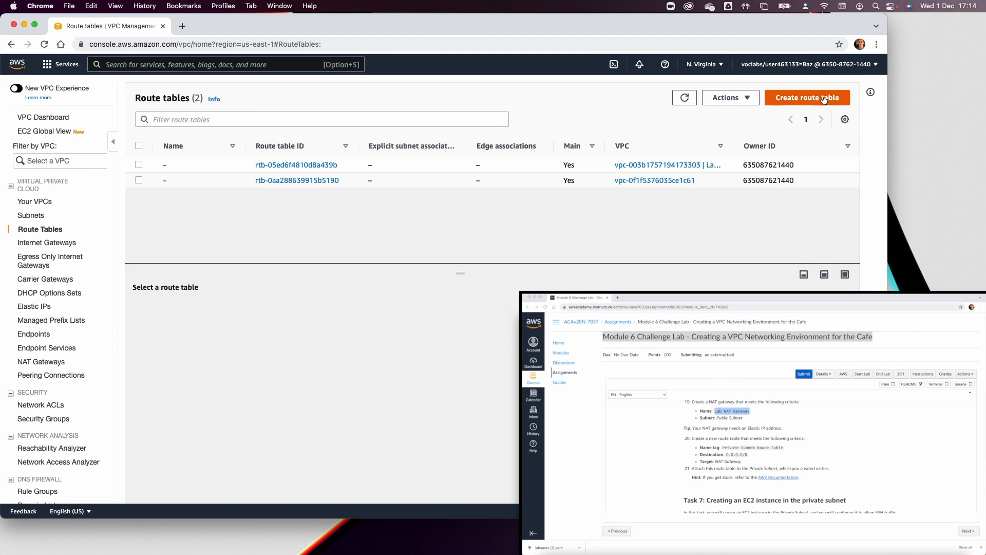
Create a route table named Private Subnet Route Table in Lab VPC.
left_click(827, 98)
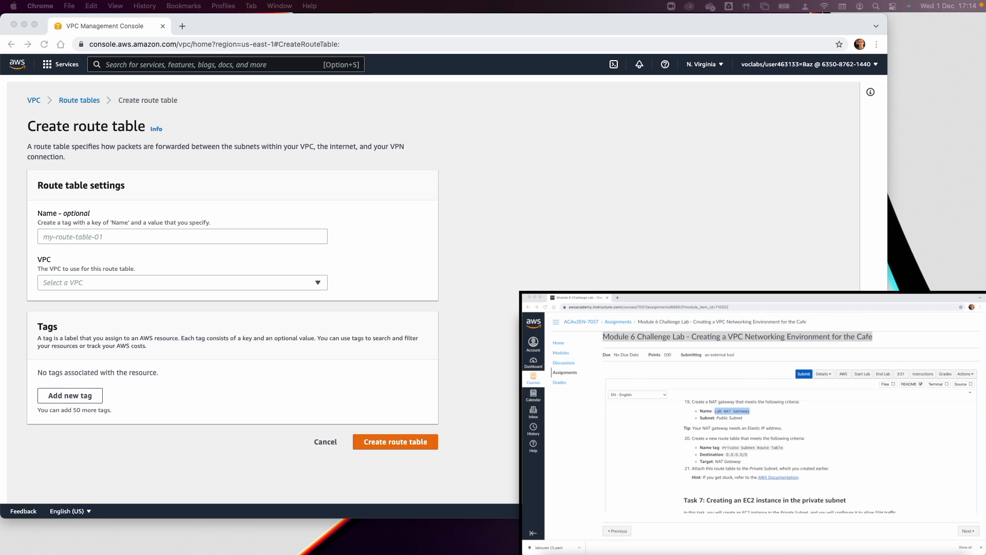
left_click(108, 239)
type("Private Subnet Route Table")
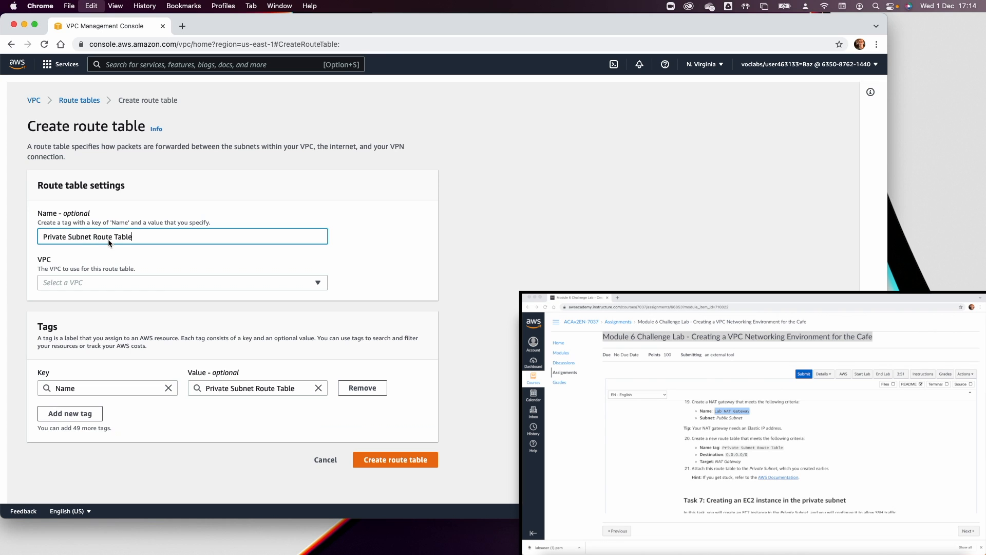
left_click(97, 282)
left_click(116, 332)
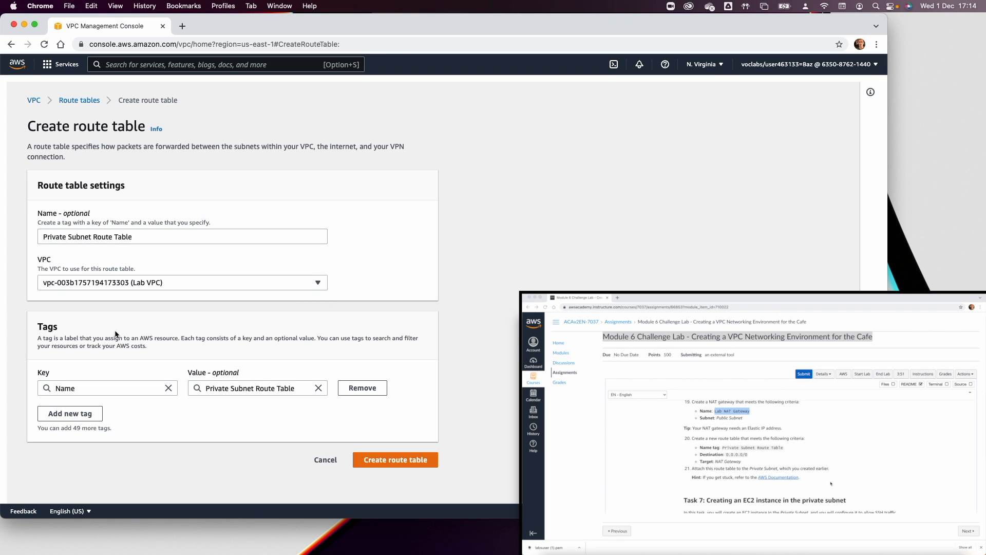
left_click(396, 459)
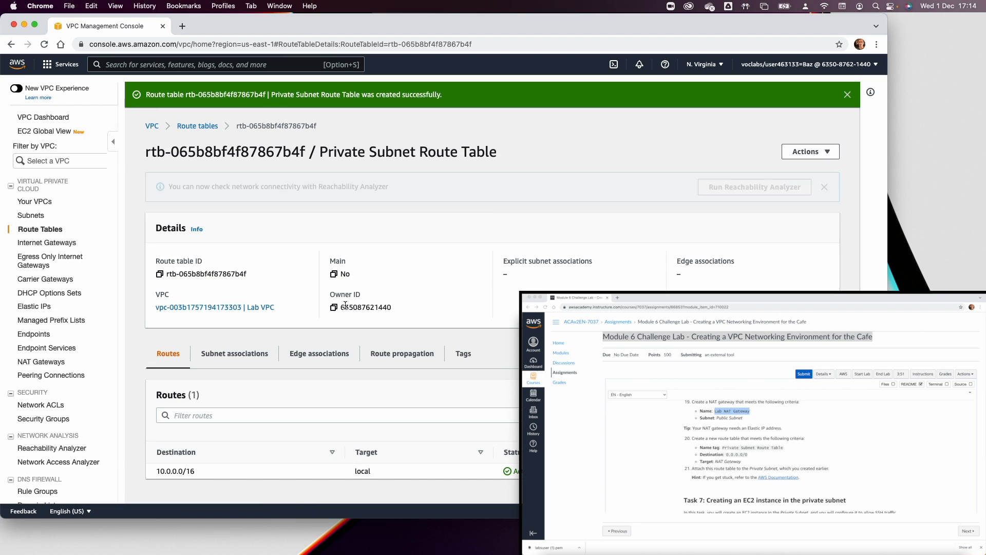
Back in the route tables list, select the Private Subnet Route Table, then the Lab VPC's main table.
left_click(195, 134)
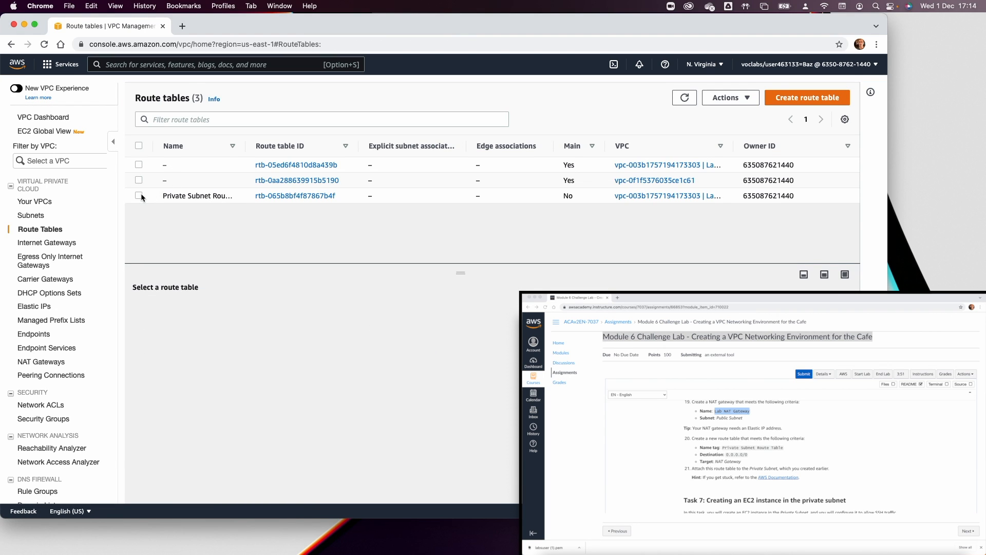
left_click(140, 195)
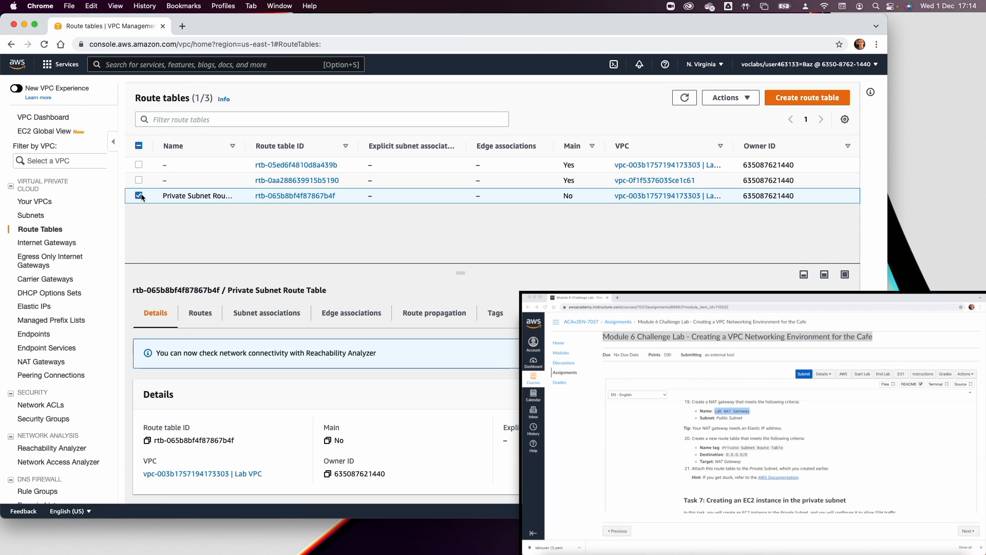
left_click(212, 163)
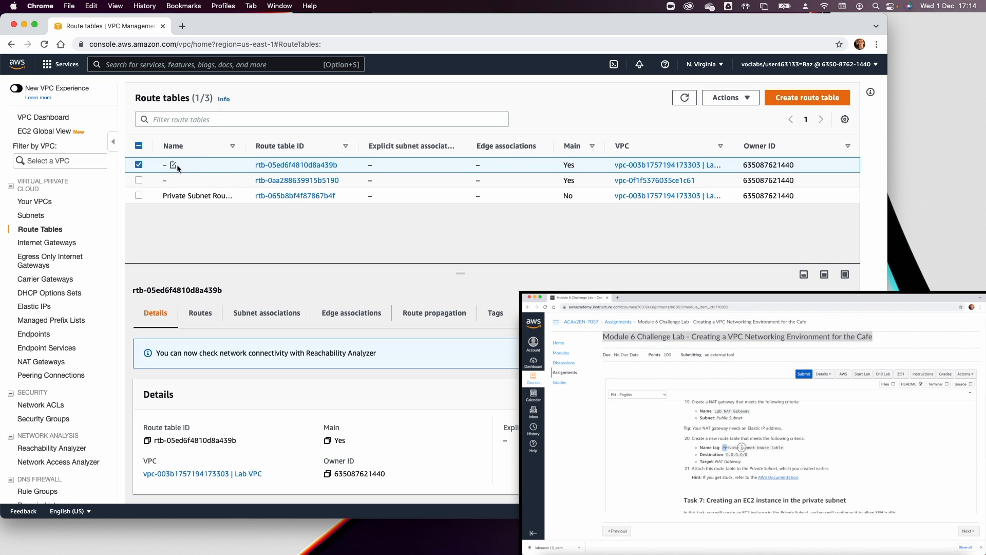
Rename the Lab VPC's main route table to Public Route Table and widen the Name column.
left_click(173, 165)
type("Public ")
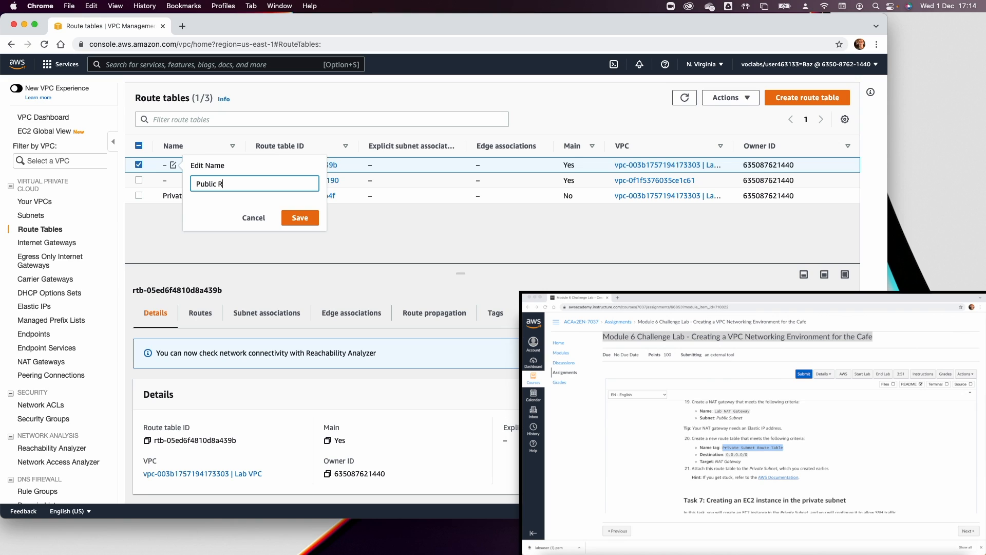
type("Route Table")
left_click(300, 217)
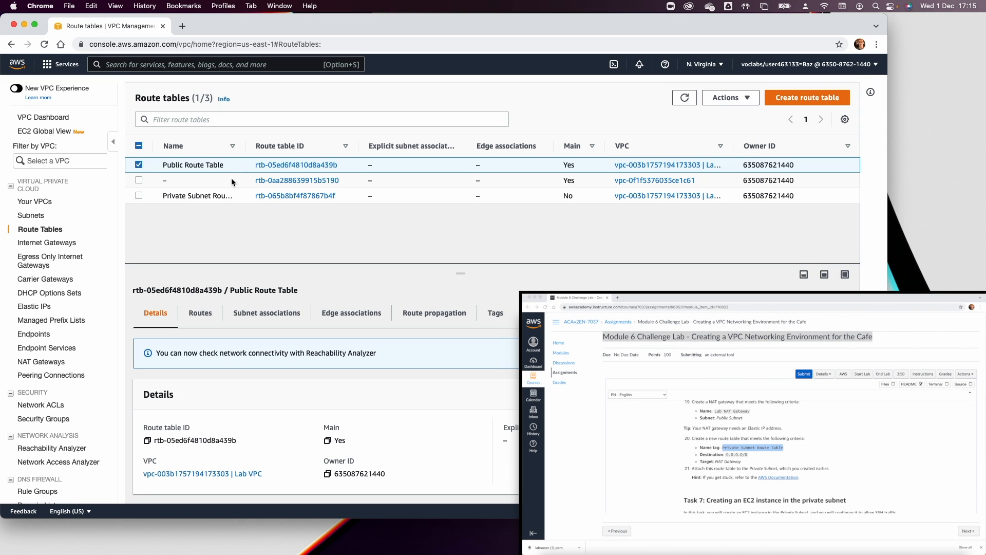
left_click_drag(246, 149, 330, 148)
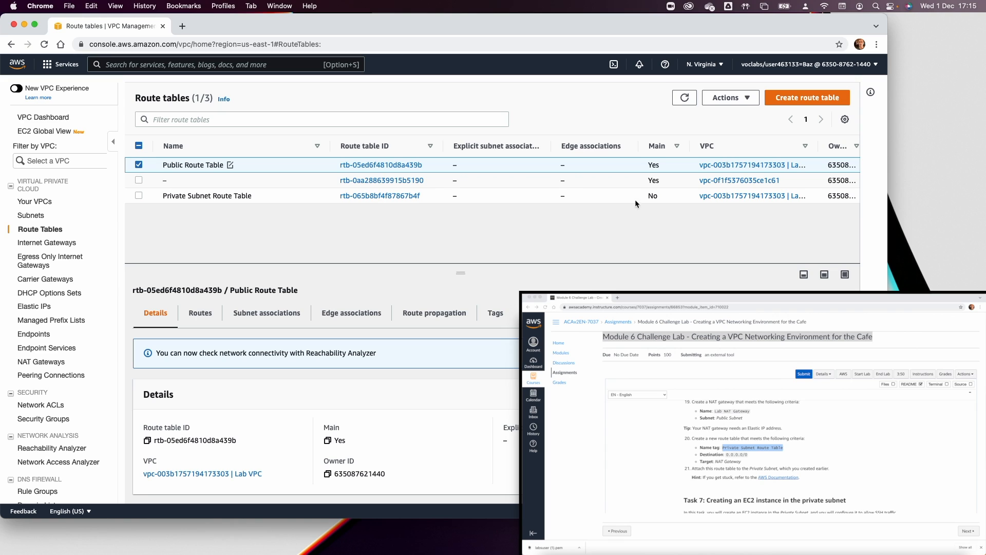
left_click(654, 196)
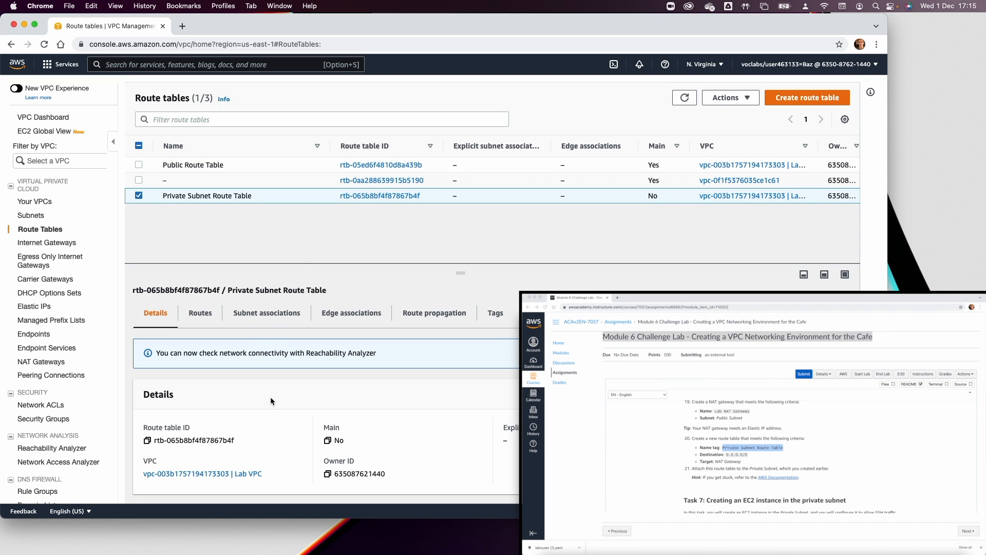
Add and save a 0.0.0.0/0 route to NAT gateway nat-00d400875e87258c0 in the Private Subnet Route Table.
left_click(196, 315)
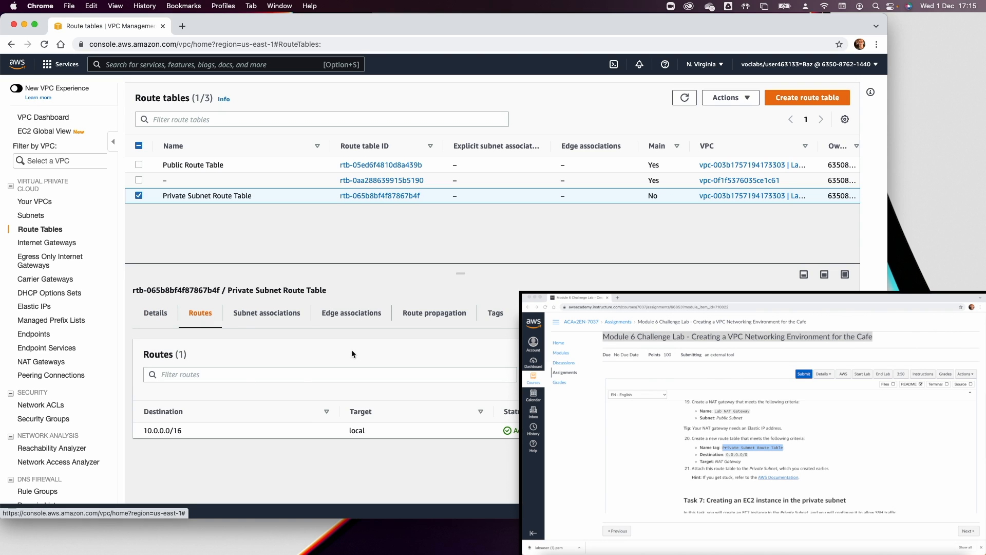
left_click(814, 355)
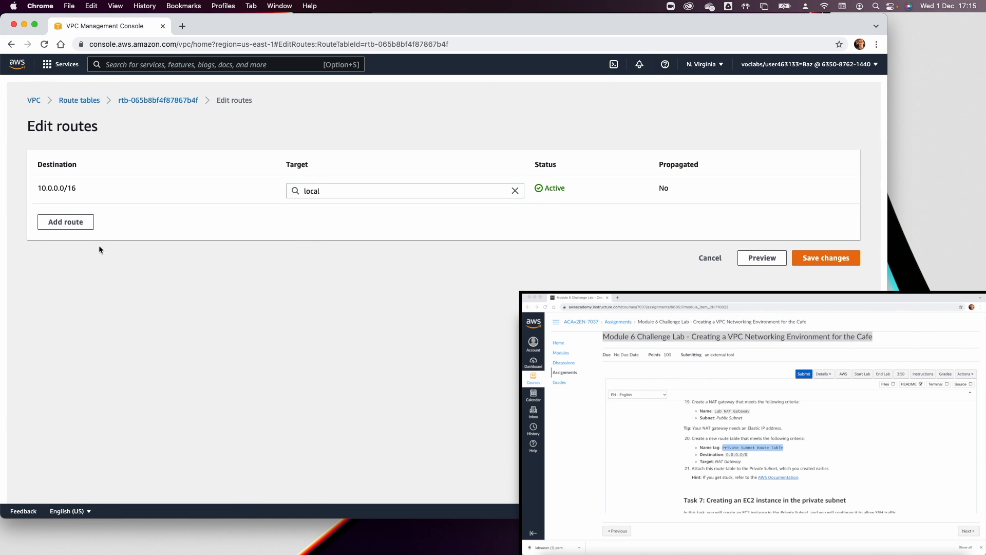
left_click(62, 222)
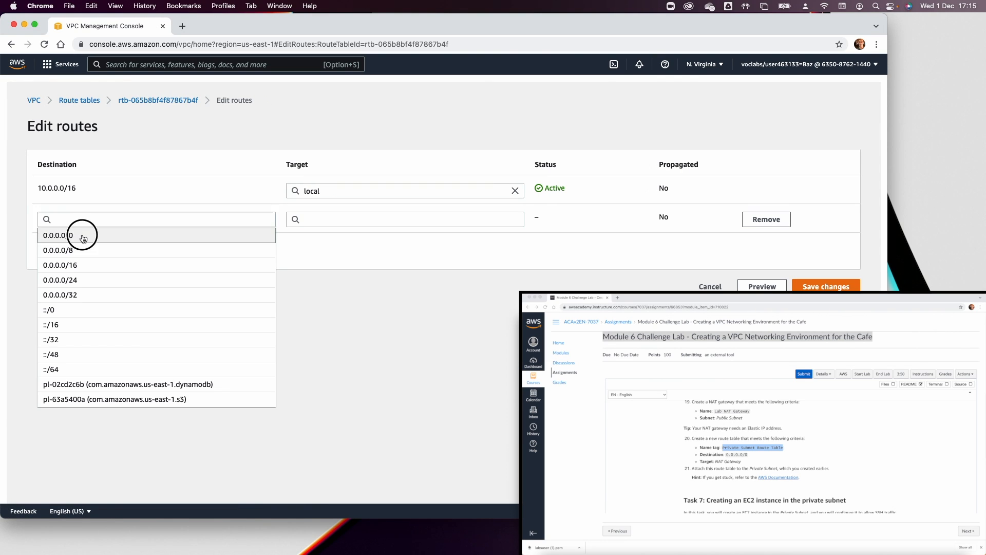
left_click(84, 236)
left_click(291, 215)
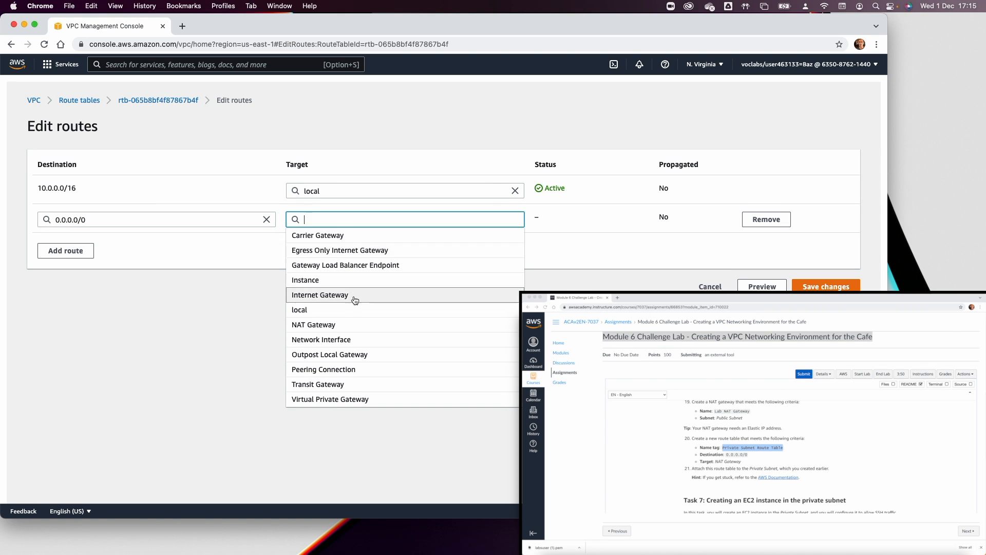
left_click(349, 324)
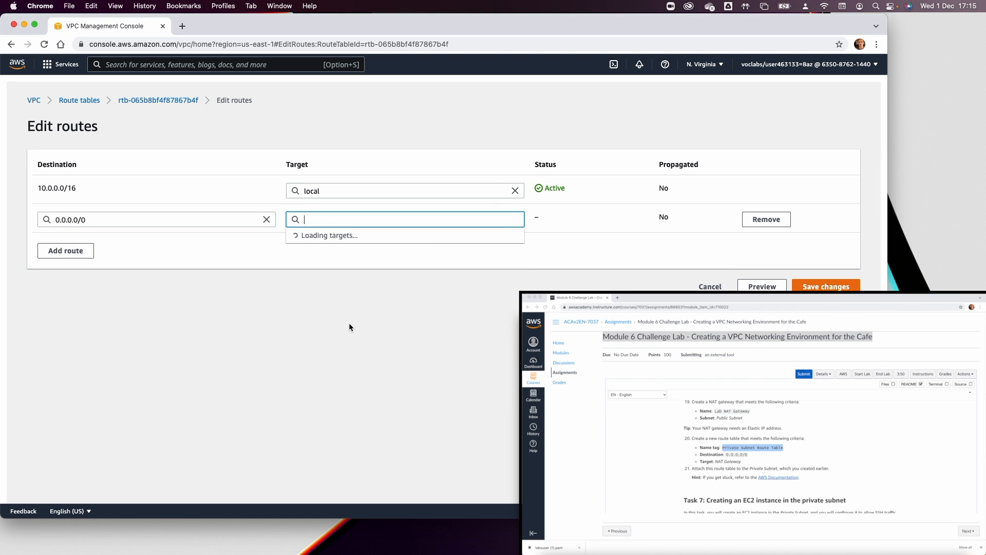
left_click(399, 236)
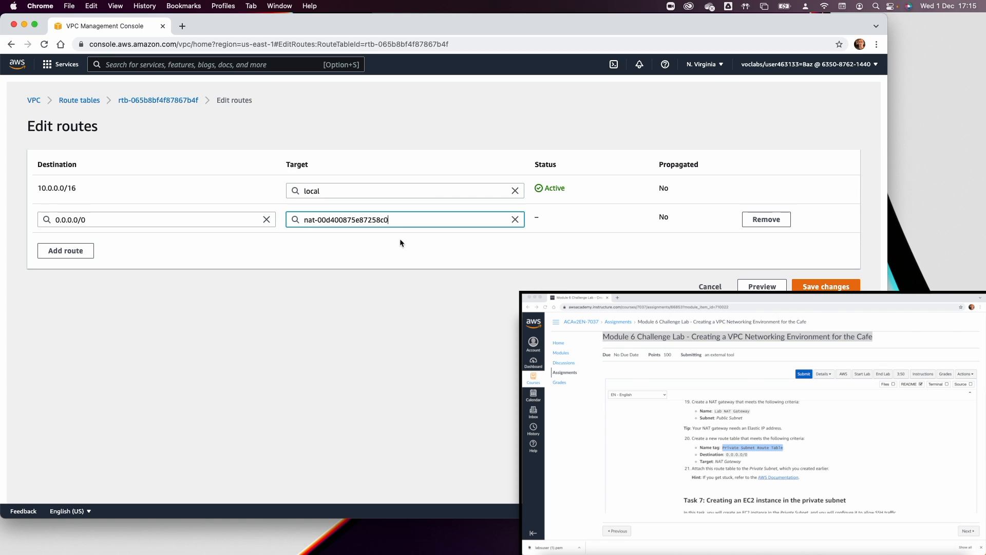
left_click(827, 287)
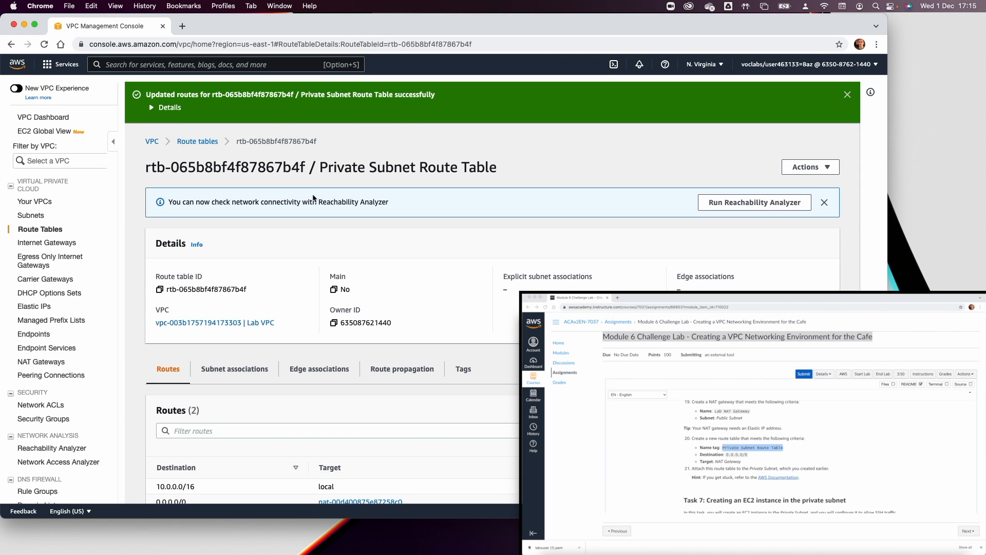
Explicitly associate the Private Subnet with this route table, then select the Public Route Table.
left_click(244, 382)
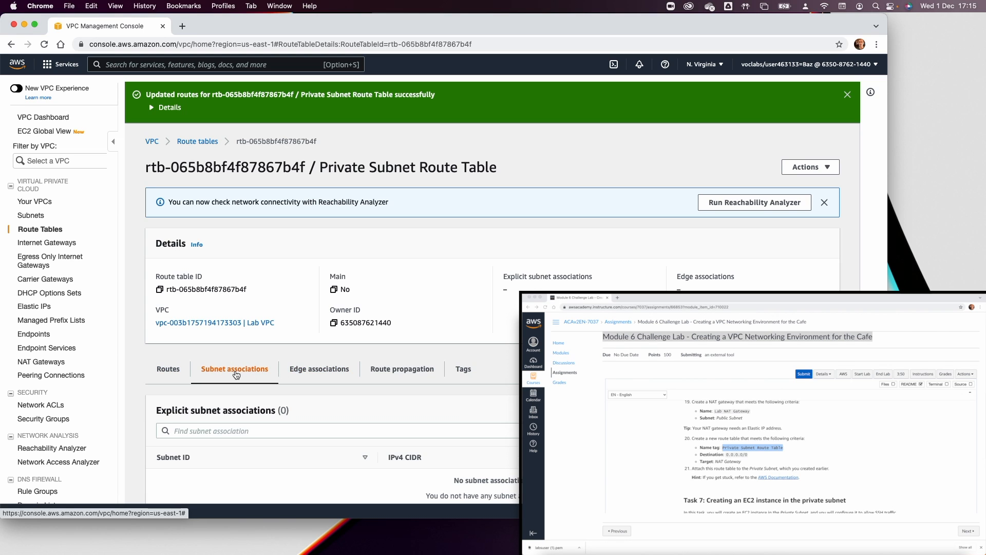
scroll(439, 305, "down", 2)
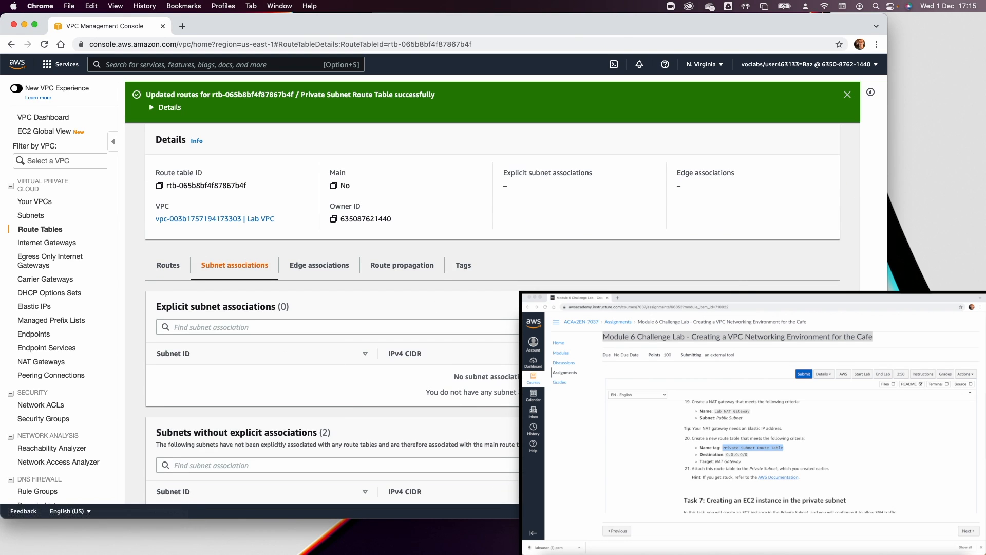
left_click(780, 306)
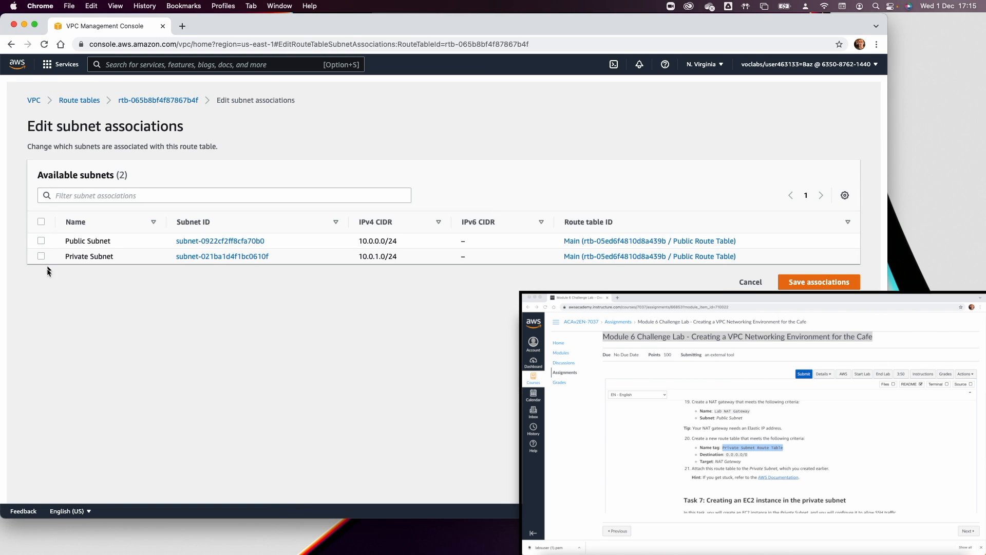
left_click(41, 256)
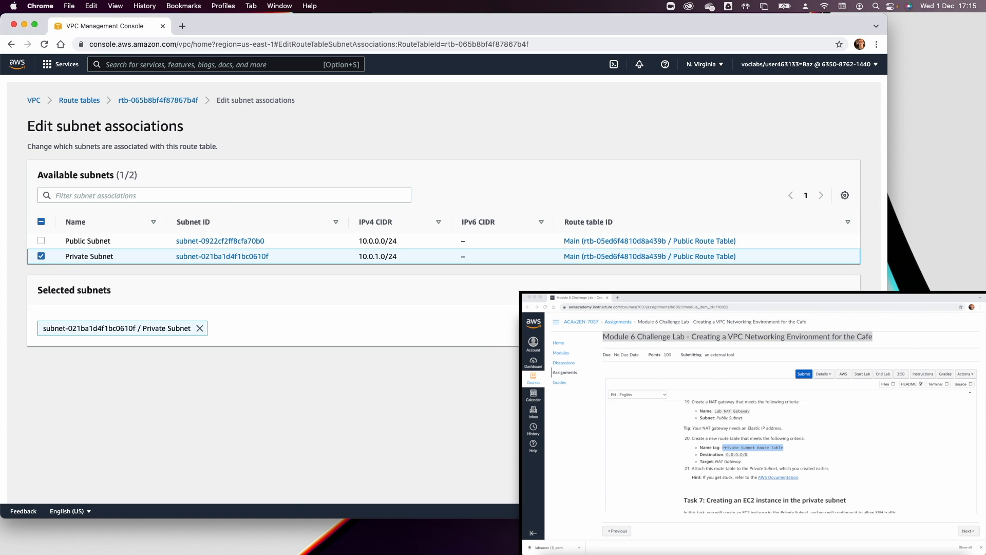
left_click(822, 364)
left_click(191, 112)
left_click(197, 126)
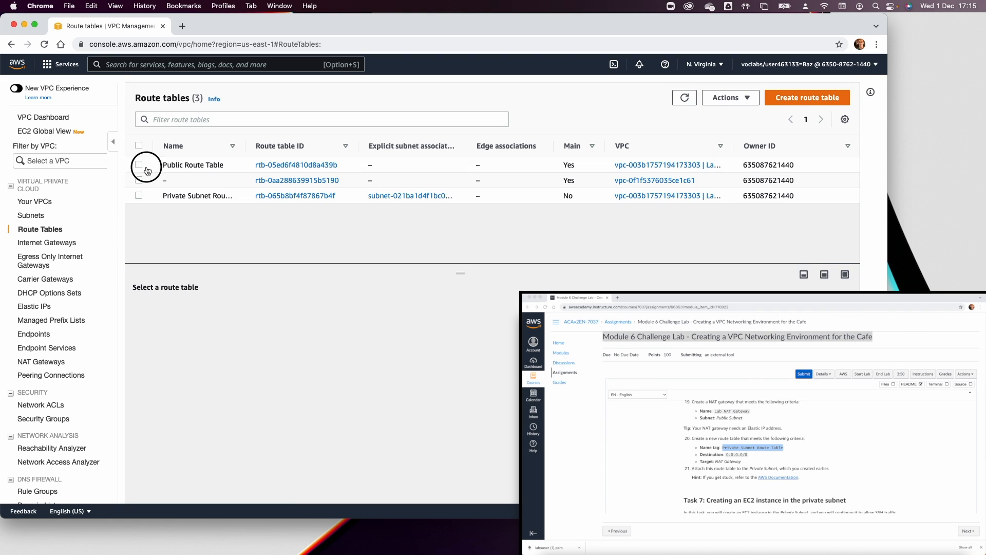
left_click(146, 168)
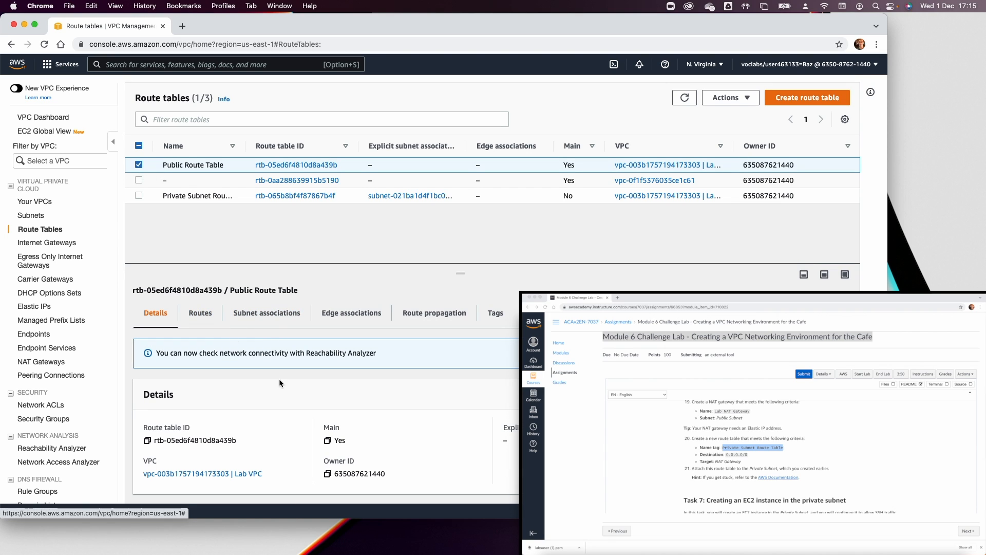
Associate the Public Subnet with the Public Route Table and widen the associations column.
left_click(266, 313)
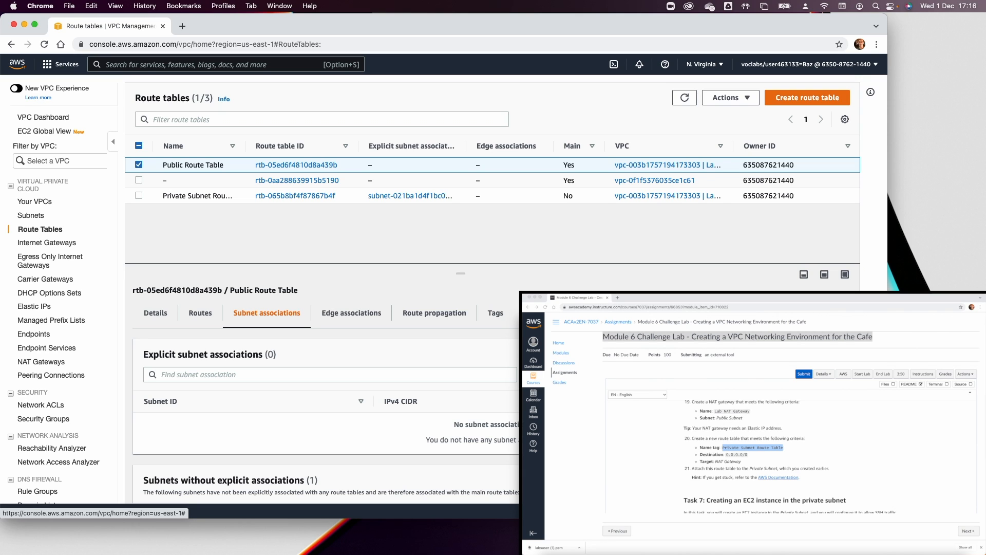
left_click(791, 355)
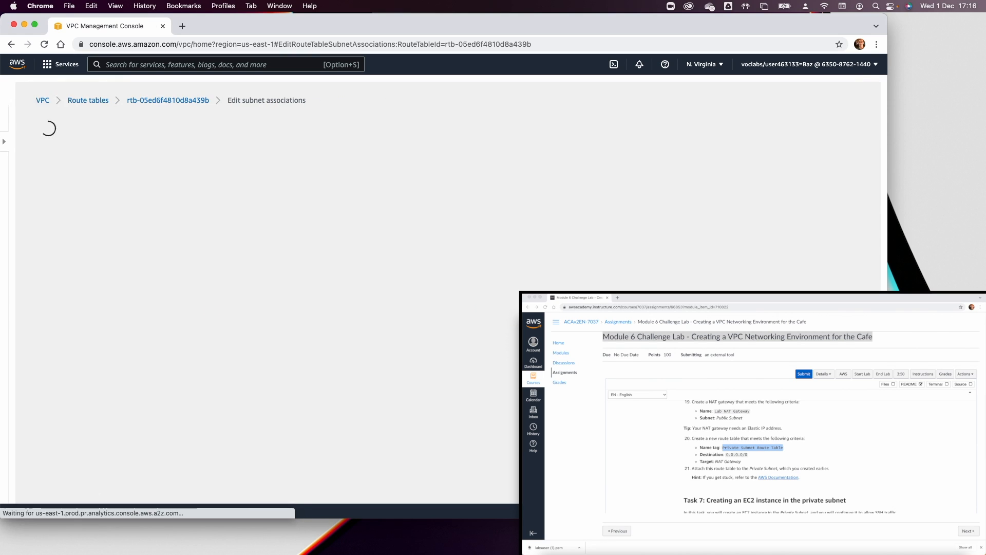
left_click(40, 241)
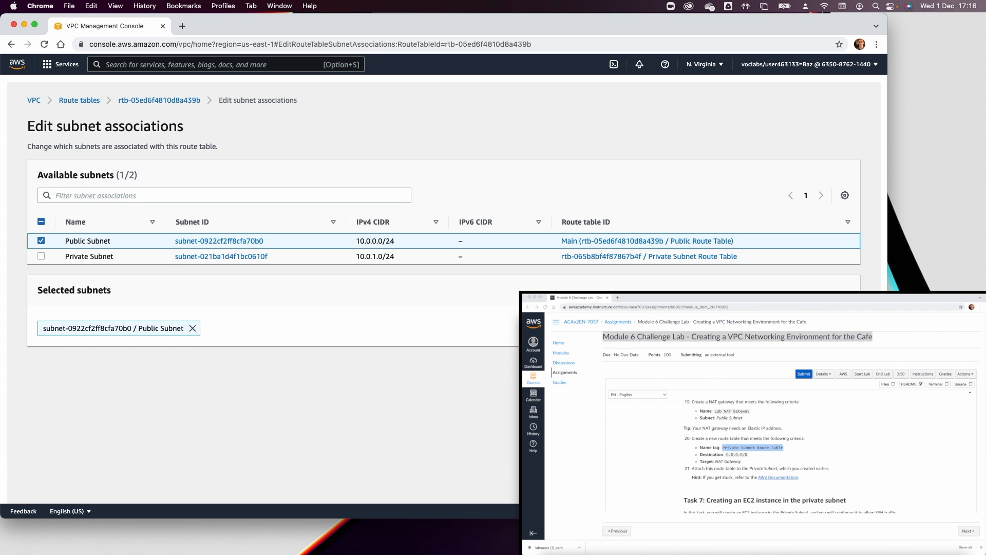
left_click(821, 364)
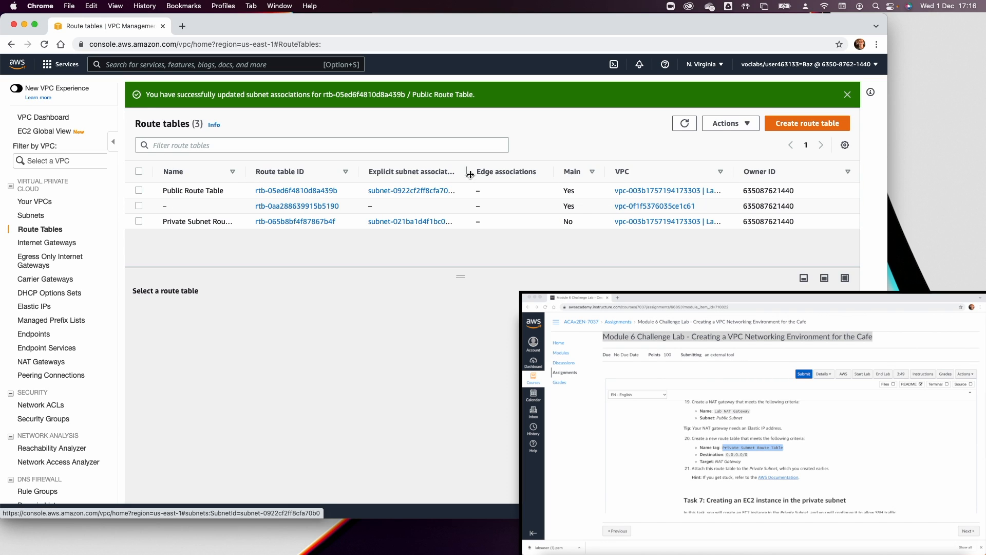
left_click_drag(466, 171, 523, 172)
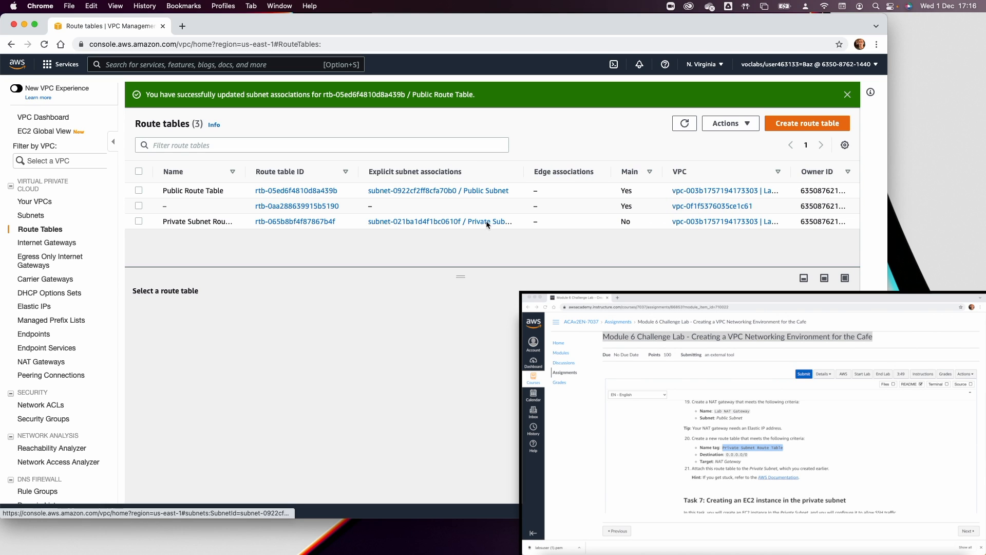
Open the EC2 console from the Services menu in a new browser tab.
mouse_move(184, 225)
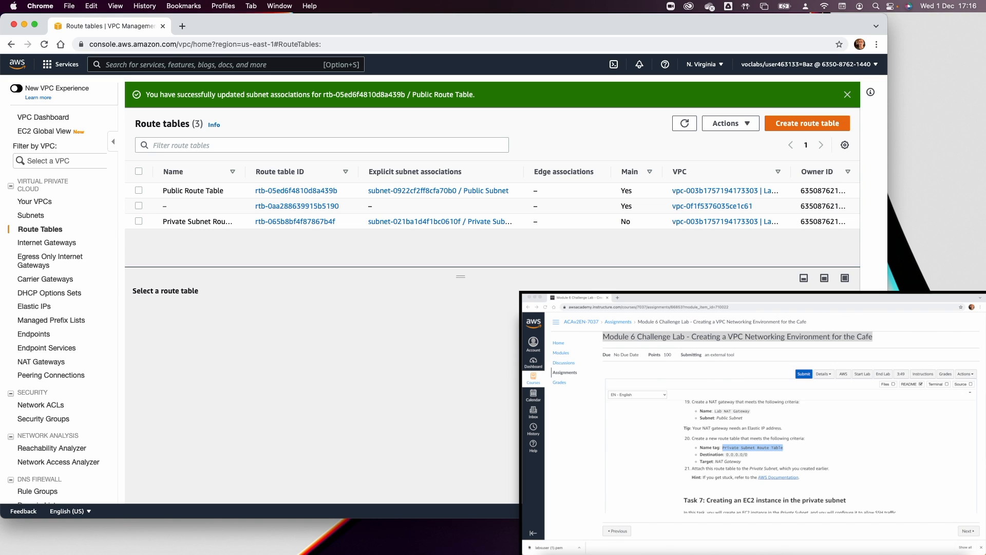
left_click(51, 66)
right_click(247, 186)
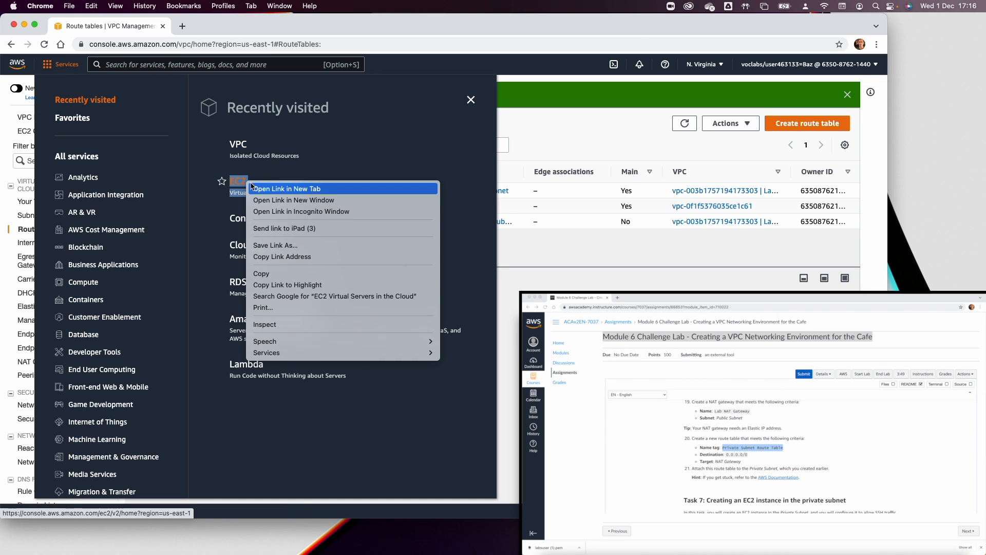
left_click(270, 190)
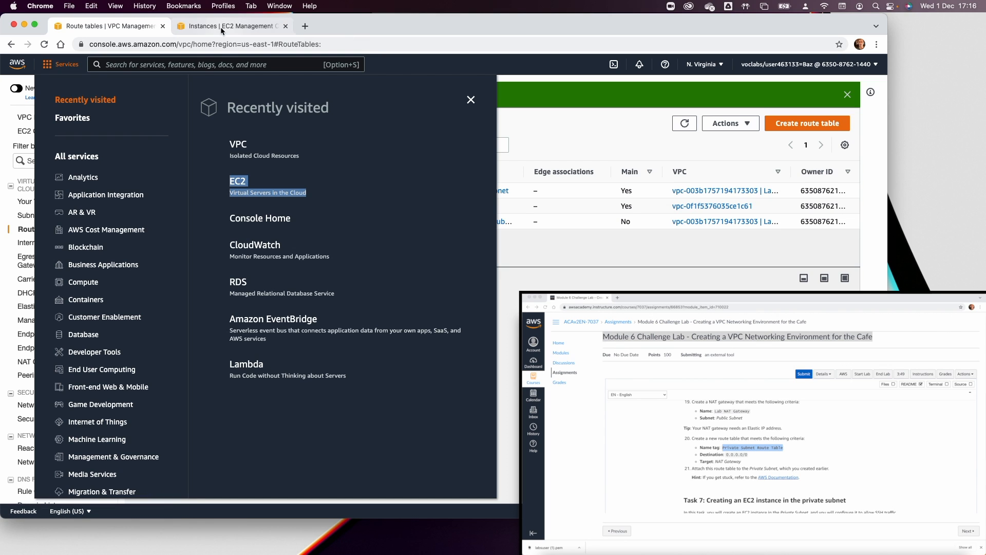
Start a new EC2 launch using the Amazon Linux 2 AMI and t2.micro instance type.
left_click(221, 27)
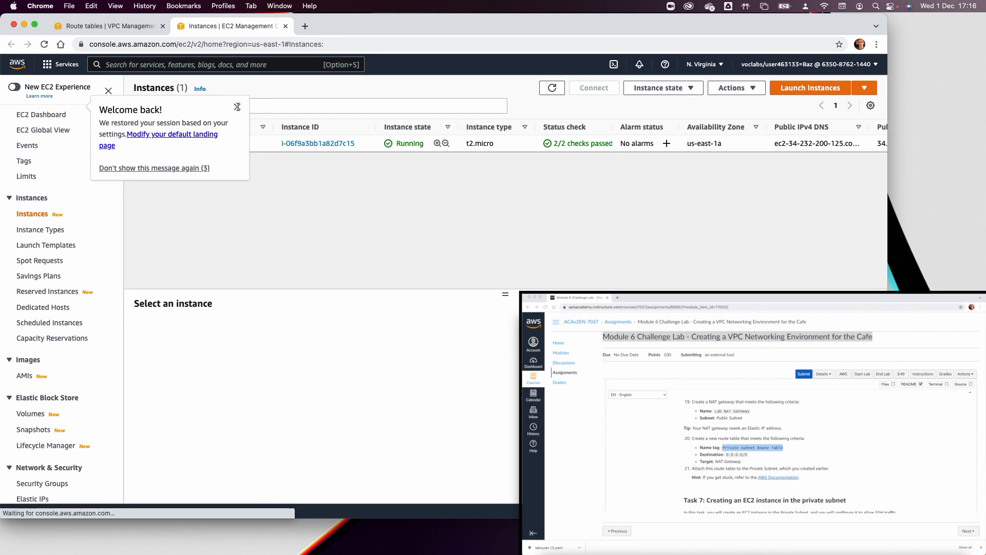
left_click(808, 88)
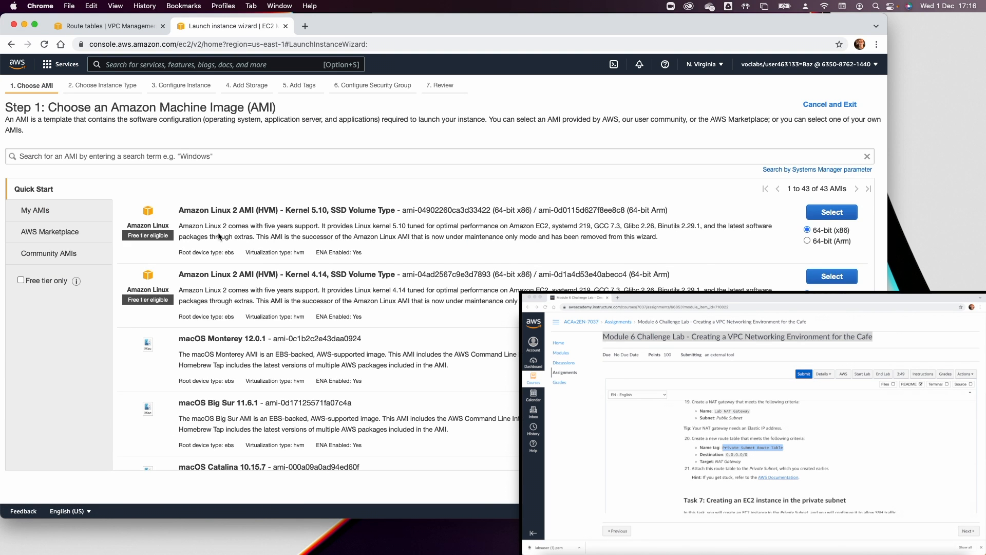
left_click(840, 214)
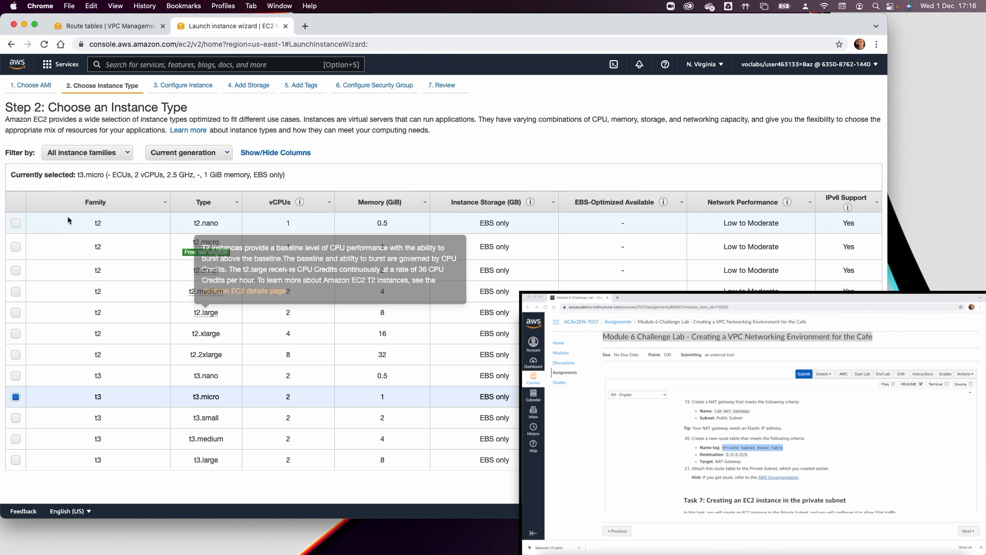
left_click(16, 247)
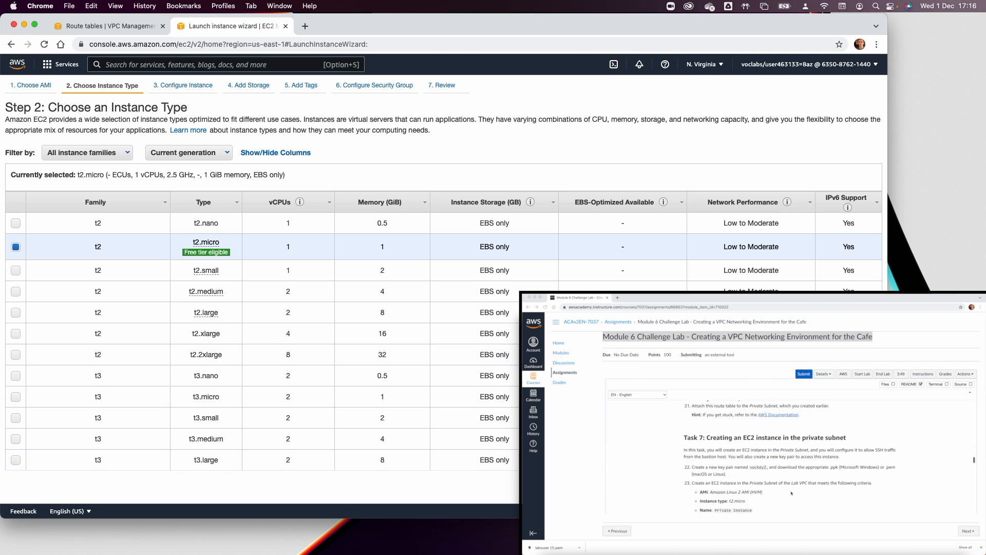
left_click(834, 487)
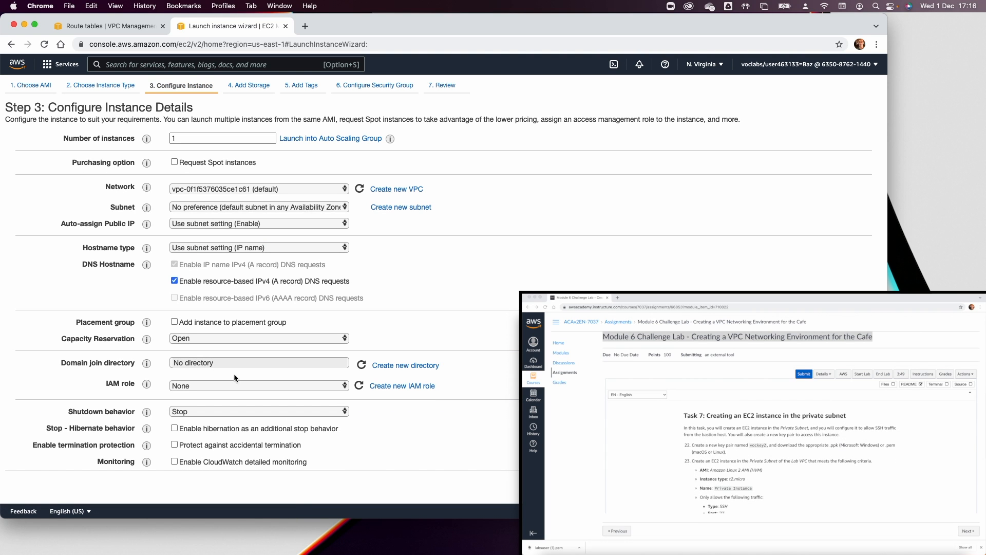
Set Network to Lab VPC, Subnet to Private Subnet, keep public IP disabled, and keep default storage.
left_click(203, 191)
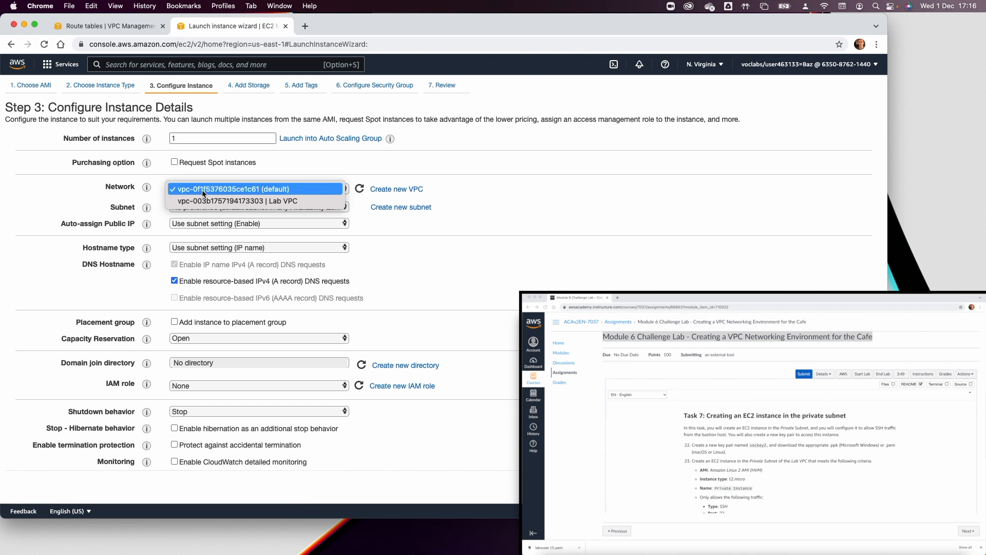
left_click(206, 200)
left_click(208, 207)
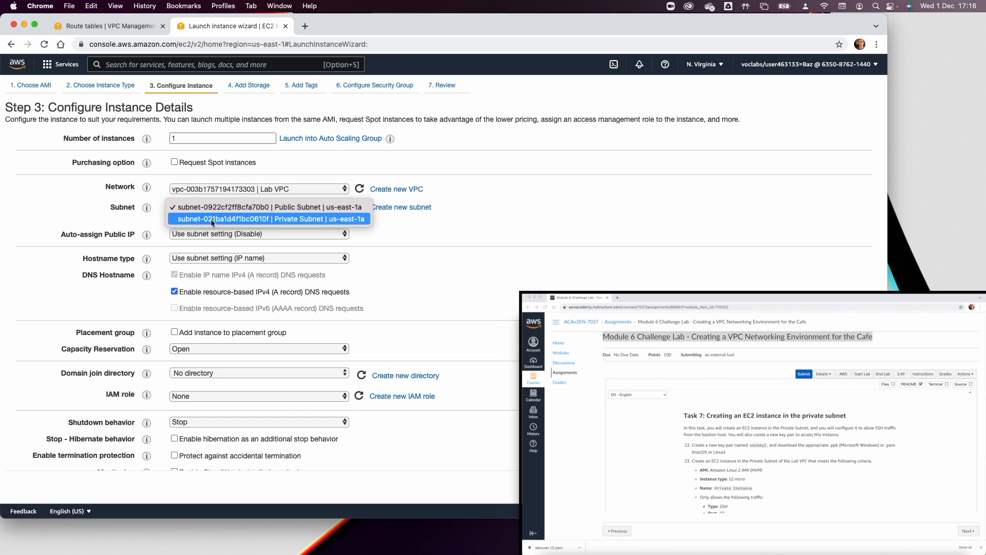
left_click(211, 217)
left_click(264, 234)
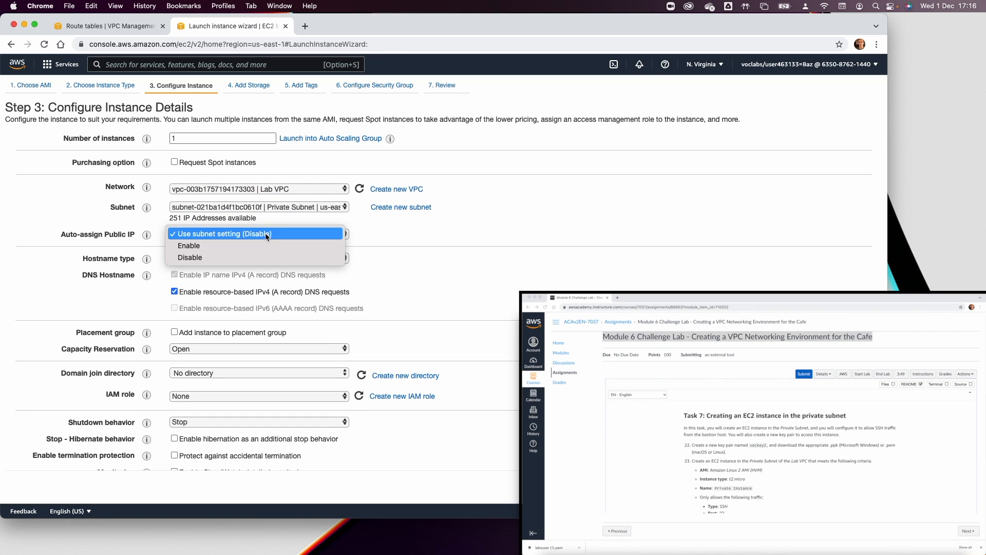
left_click(266, 233)
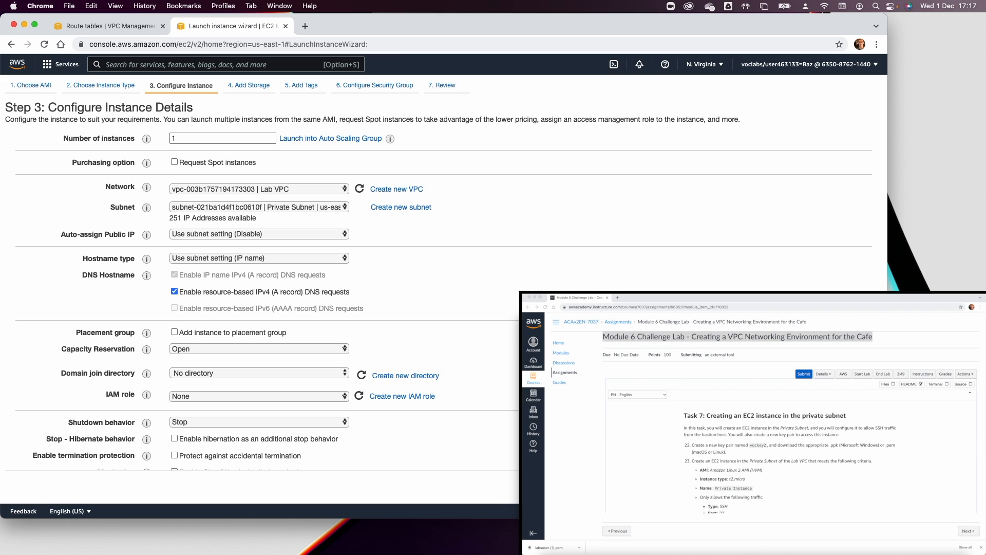
left_click(842, 487)
left_click(842, 487)
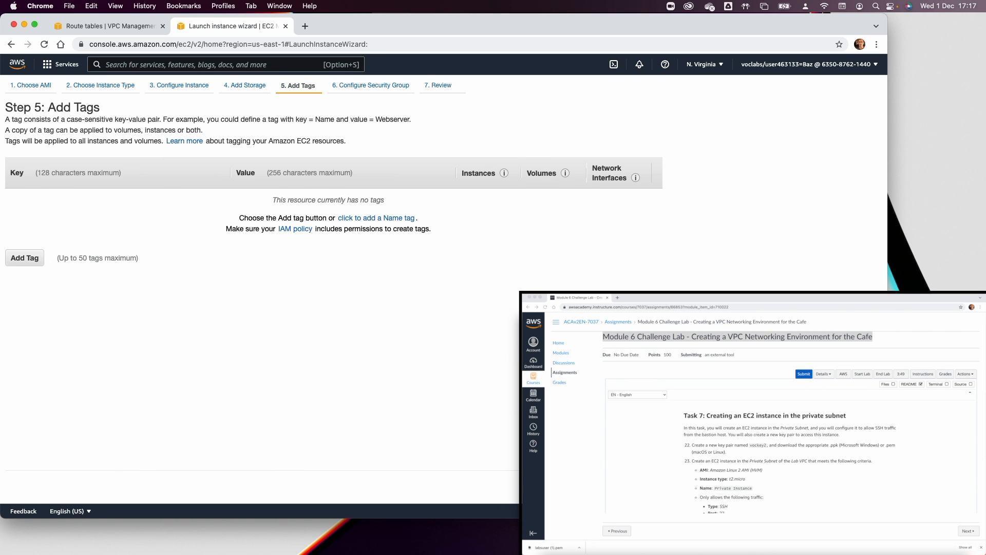
Add a tag with Key 'Name' and Value 'Private Instance'.
left_click(33, 257)
type("Nanme")
key("BackSpace")
key("BackSpace")
key("BackSpace")
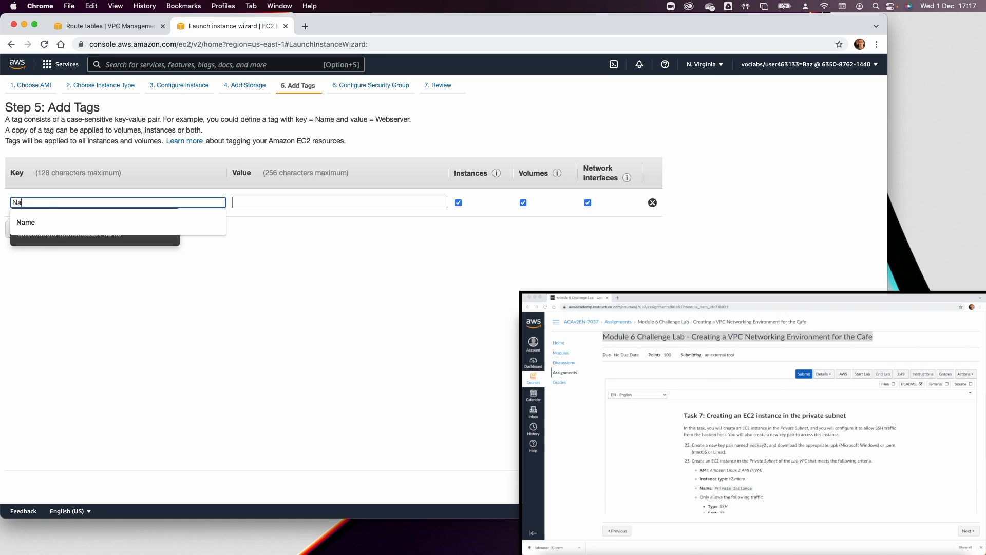
left_click(36, 223)
left_click(308, 199)
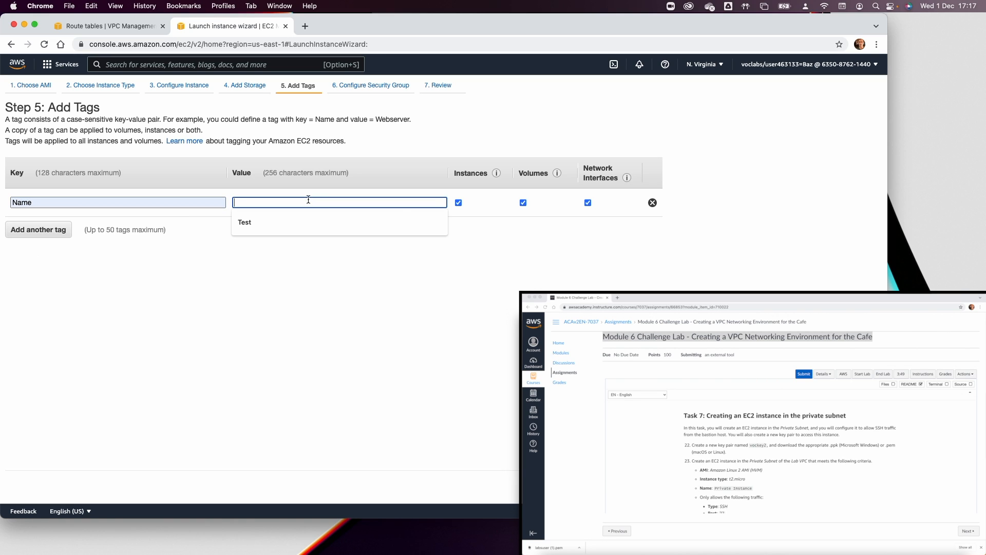
type("Private U")
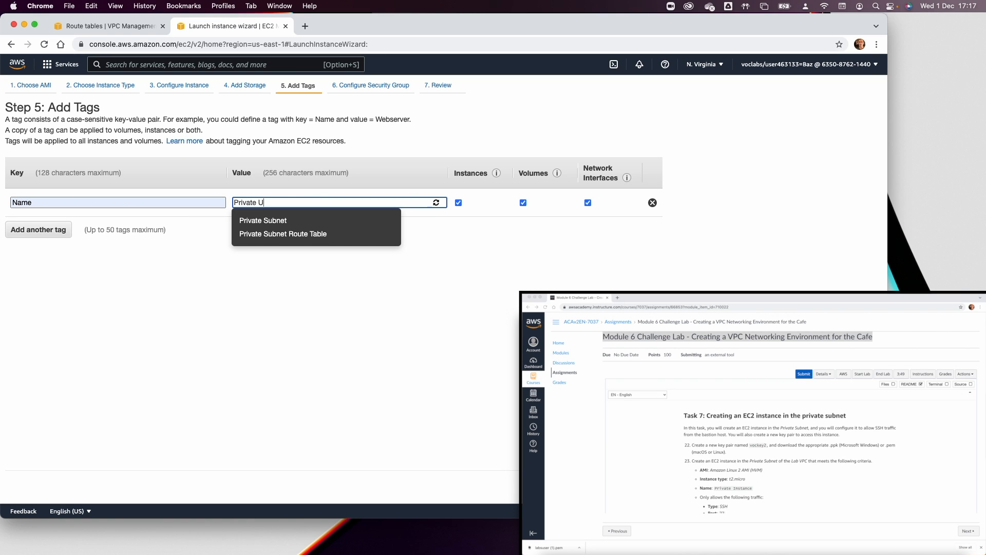
type("ns")
key("BackSpace")
key("BackSpace")
key("BackSpace")
type("Instance")
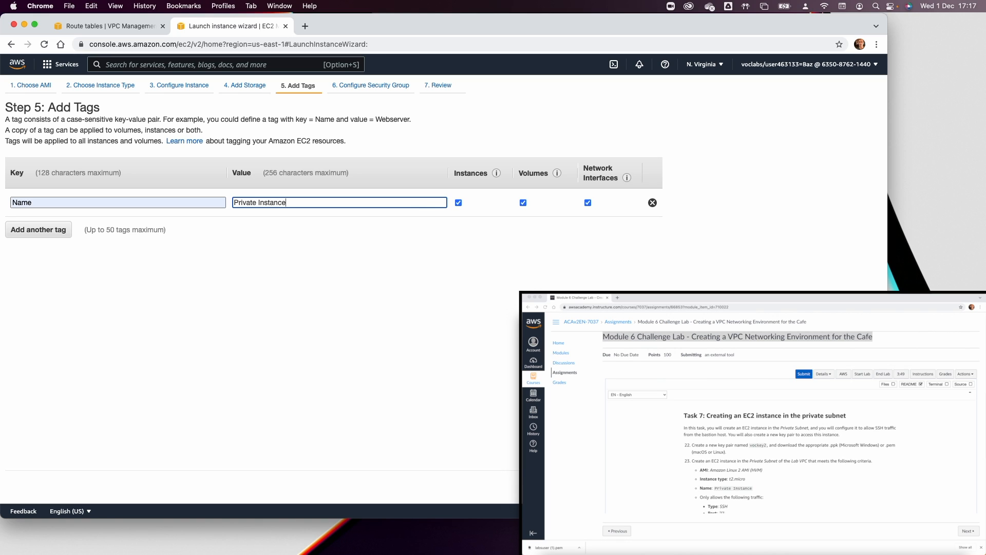
scroll(791, 452, "down", 3)
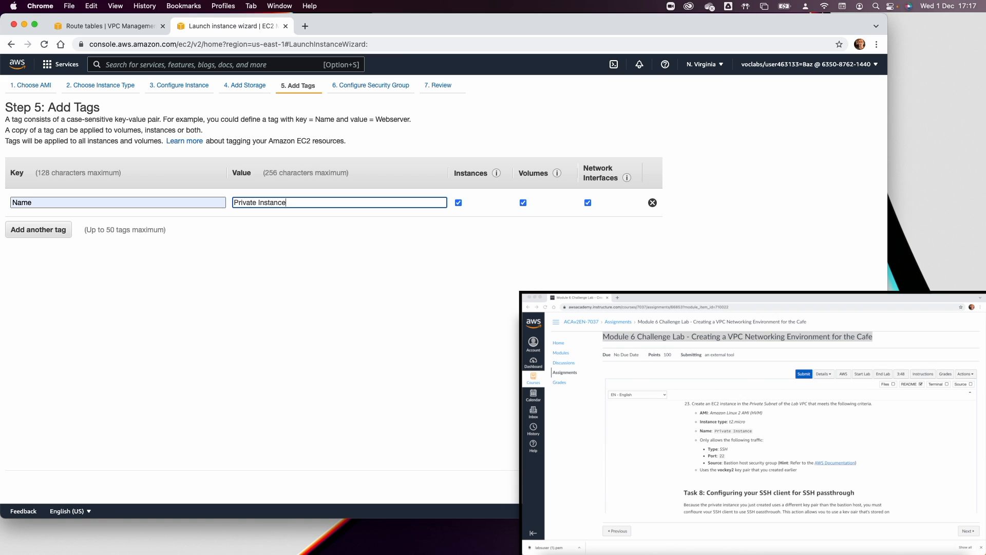
left_click(824, 486)
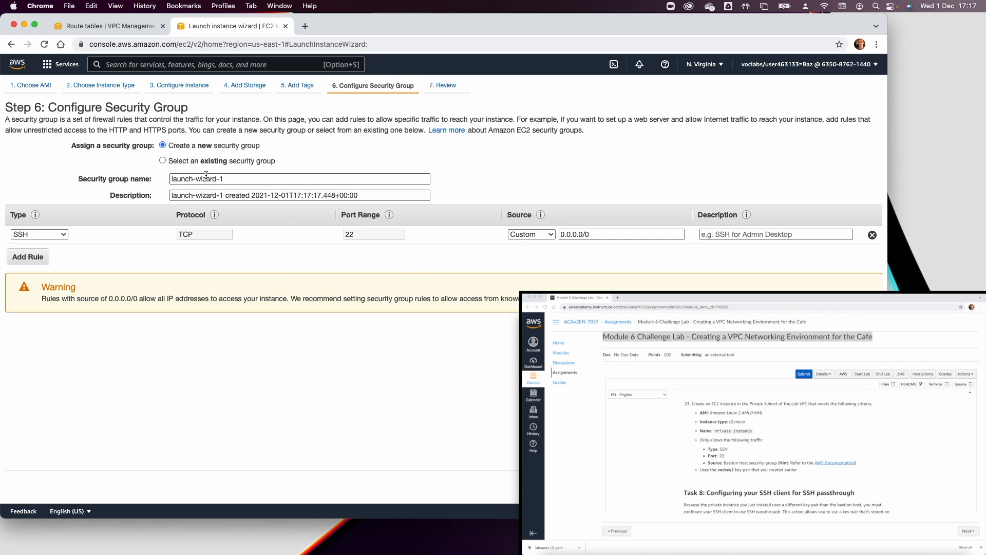
Name the new security group 'Private Instance SG' with a bastion-access description.
triple_click(206, 175)
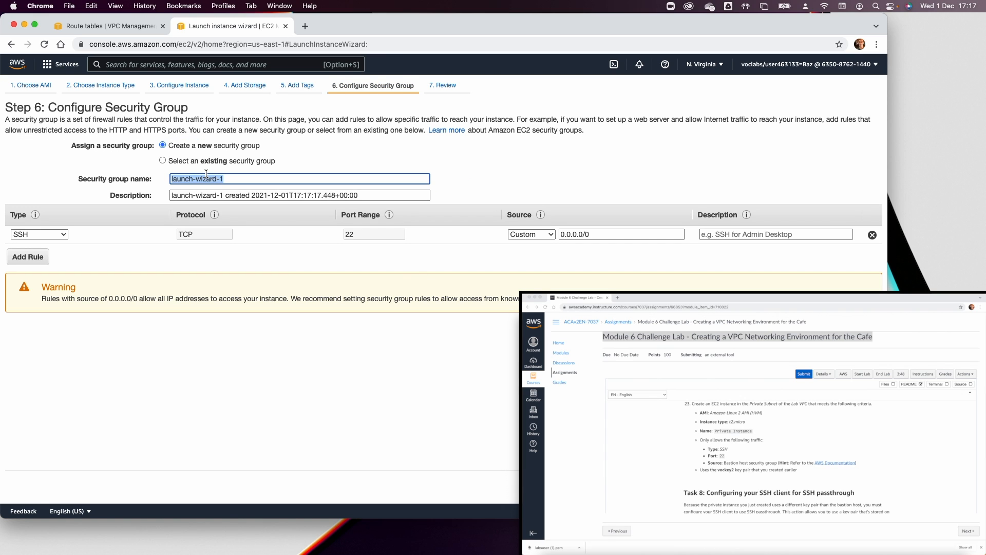
type("Private Instance SG")
key("Tab")
type("Allow ")
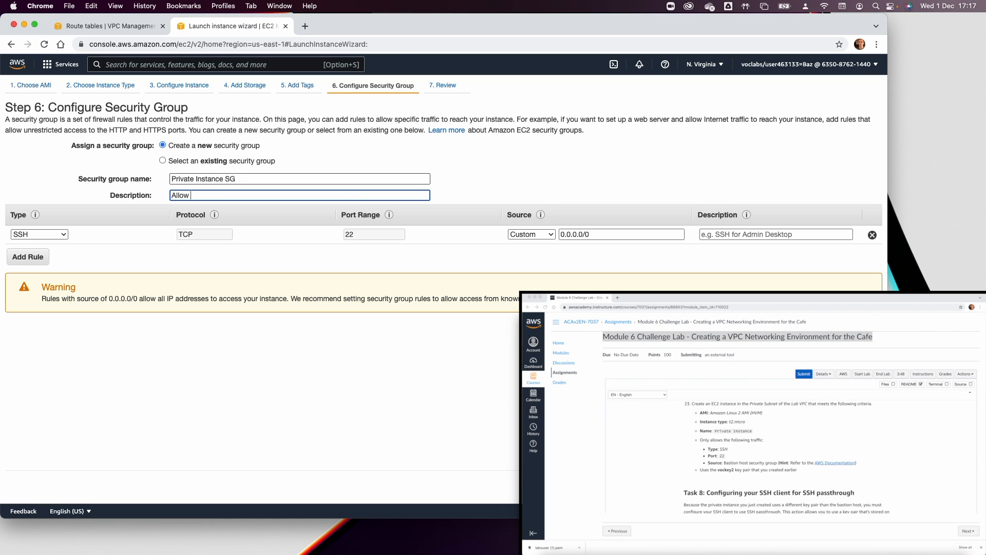
type("Access to priovate instance from the ")
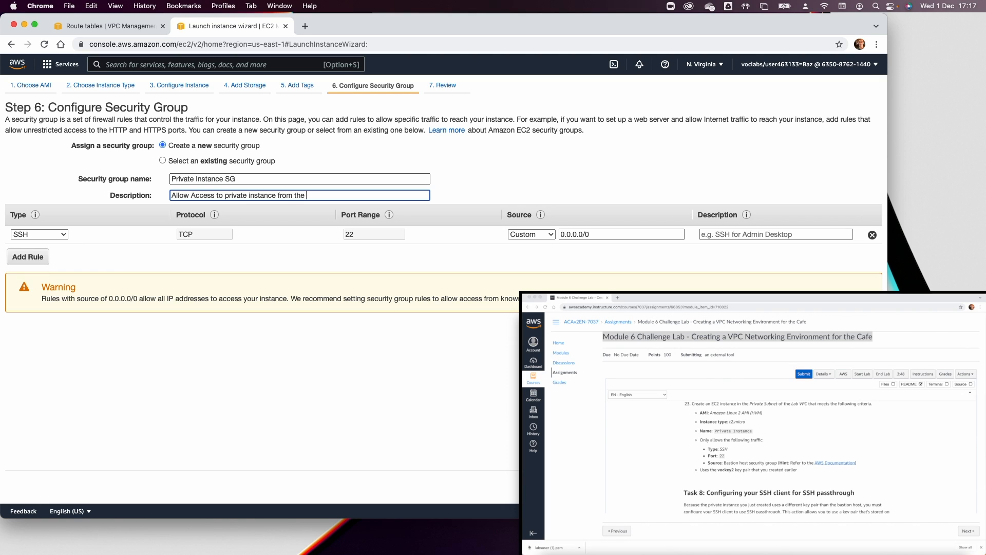
type("bastion host")
Restrict the SSH rule's source to the Bastion SG security group instead of 0.0.0.0/0.
left_click(532, 234)
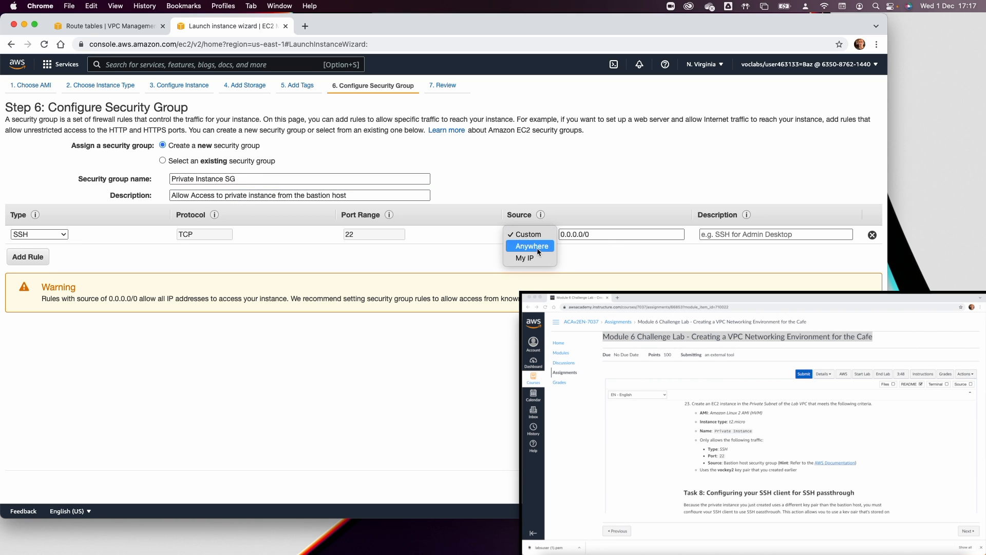
left_click(603, 234)
key("BackSpace")
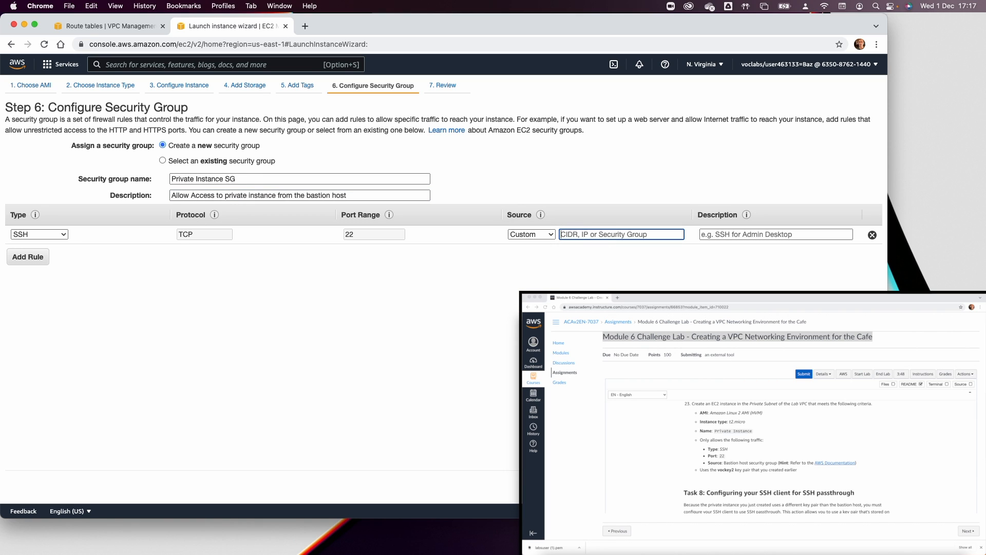
left_click(593, 237)
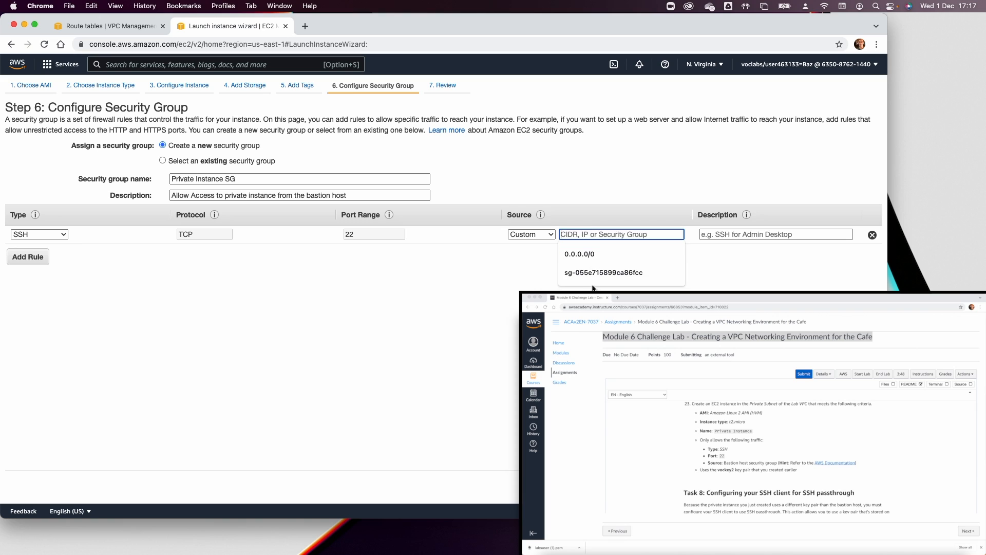
type("sg")
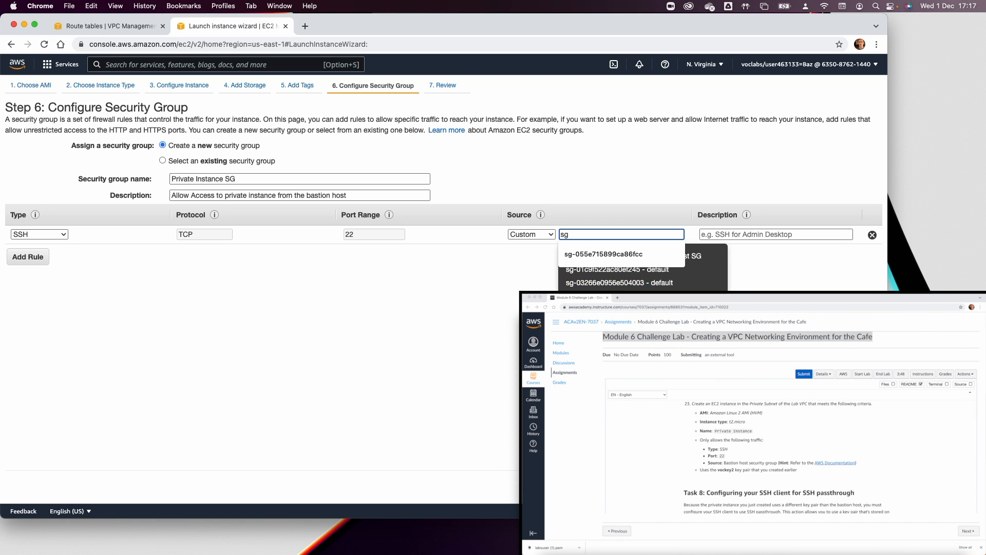
left_click(566, 240)
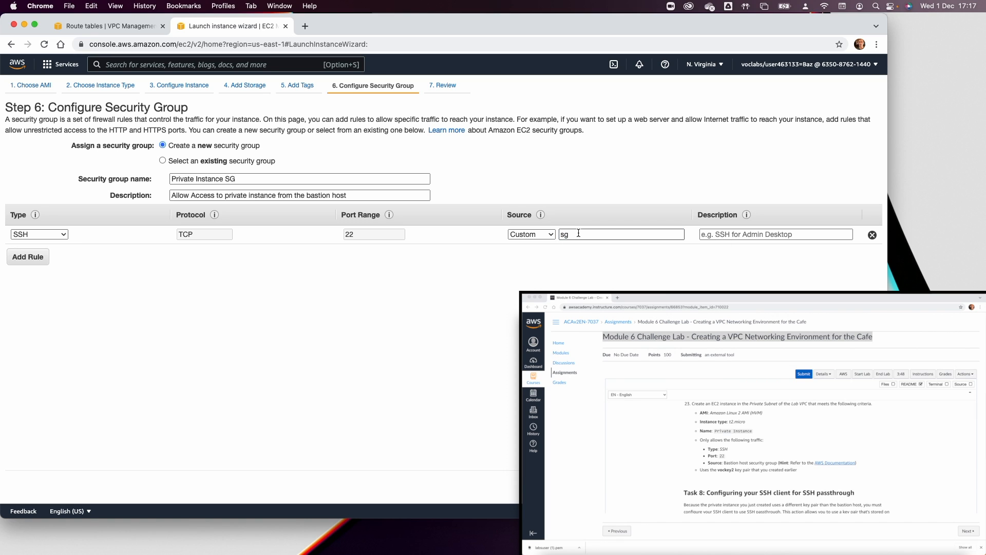
left_click(610, 235)
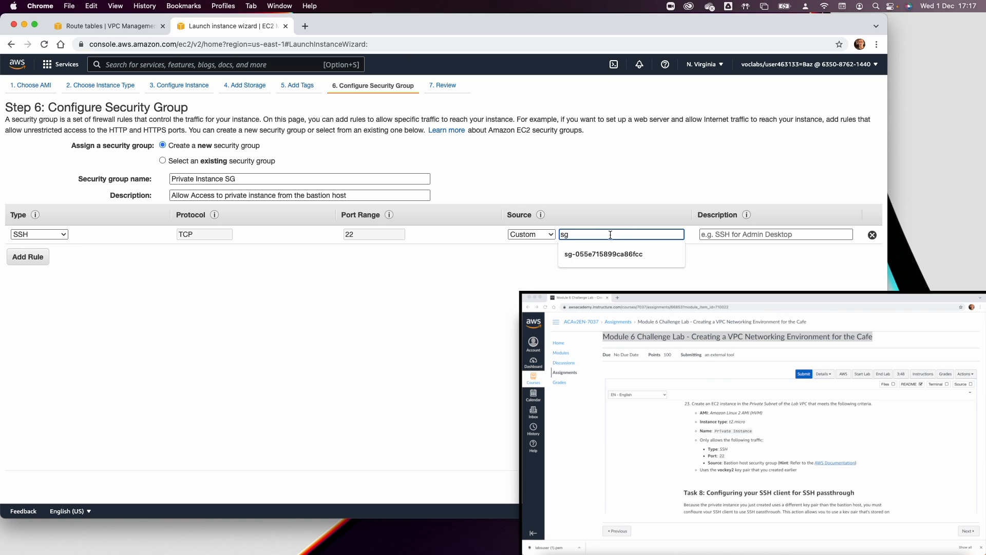
key("BackSpace")
key("BackSpace")
key("Escape")
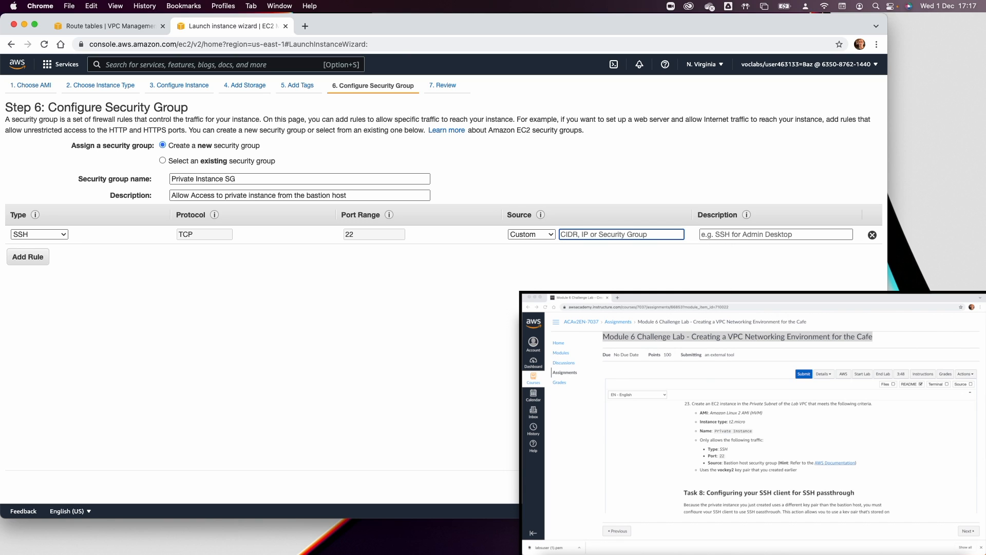
type("s")
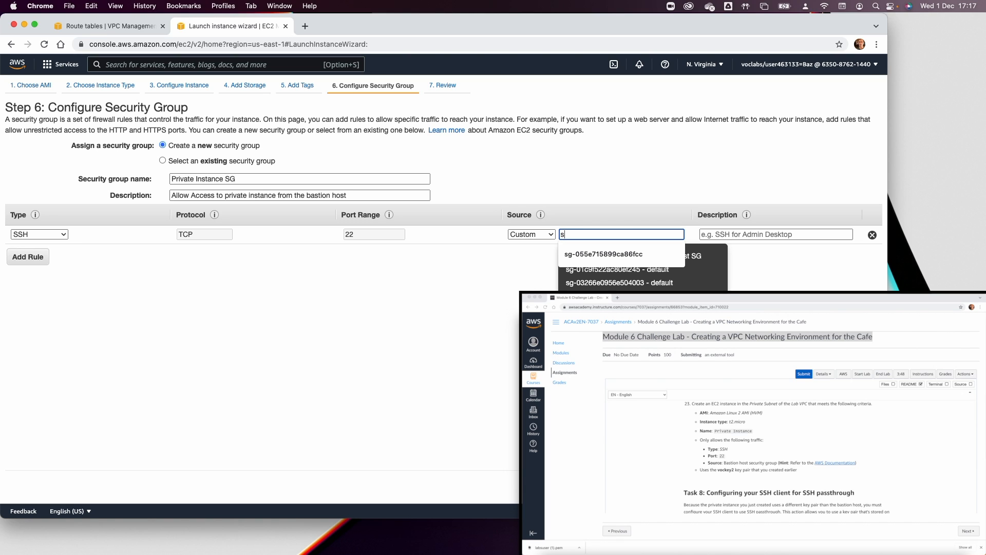
type("g")
left_click(715, 257)
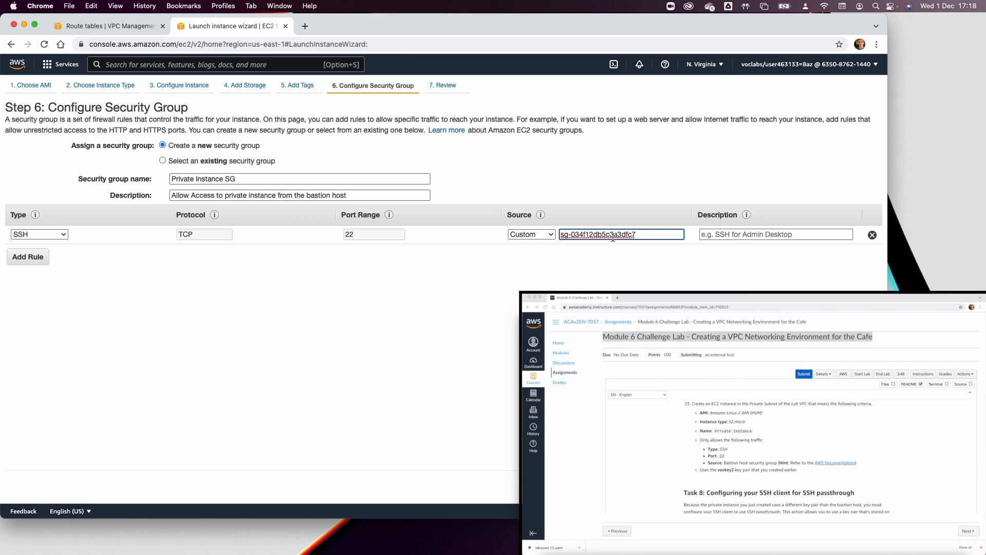
left_click(843, 486)
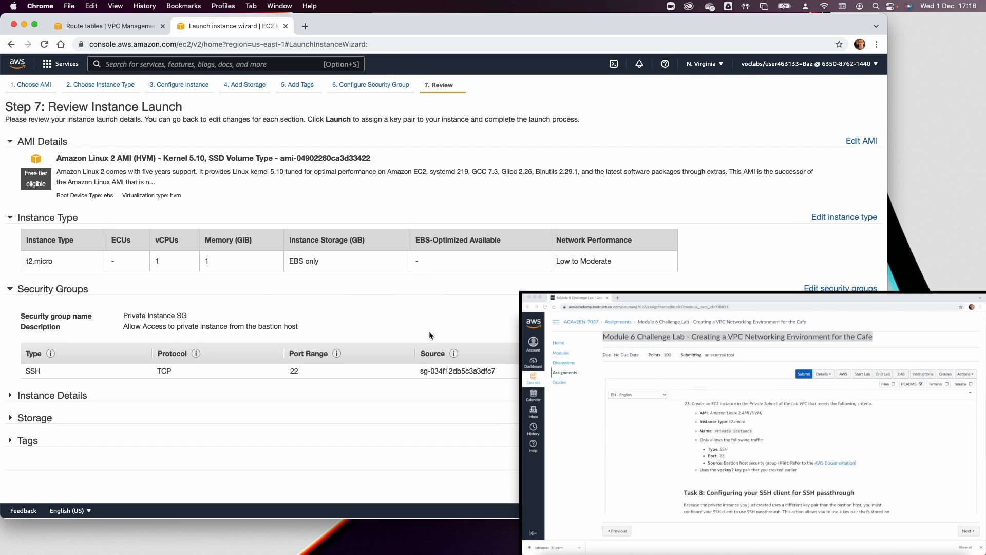
Launch the instance with a new key pair named vovkey2, downloading its vovkey2.pem file.
left_click(863, 487)
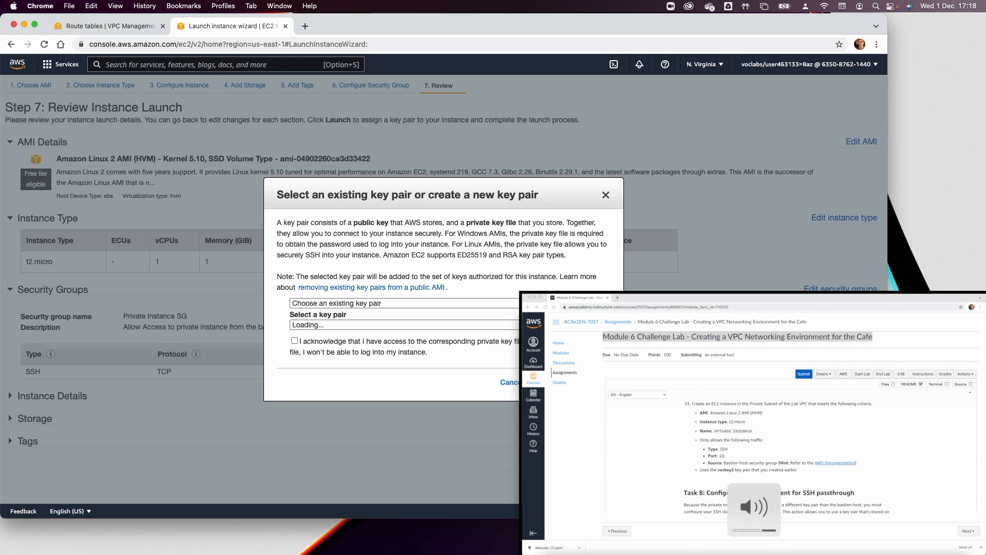
left_click(373, 307)
left_click(373, 314)
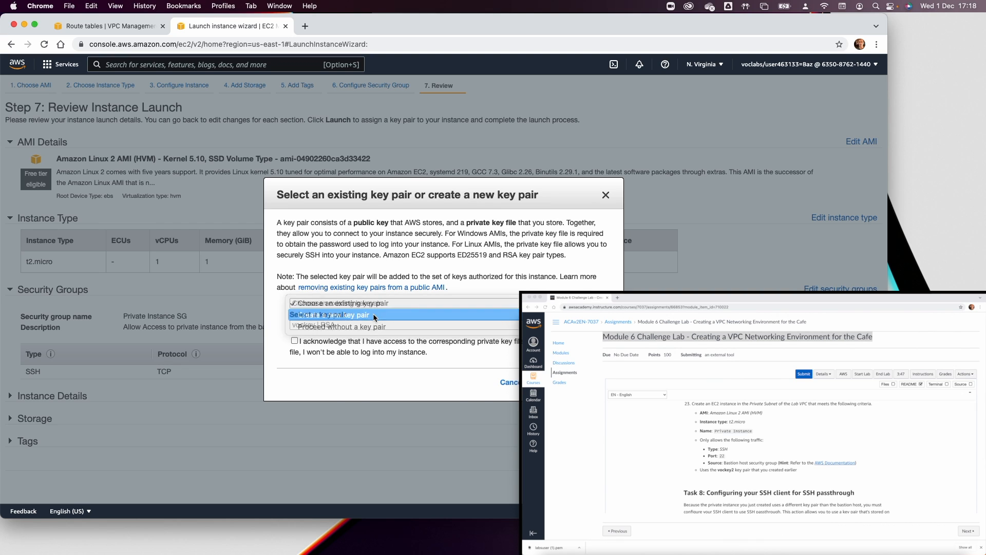
left_click(342, 348)
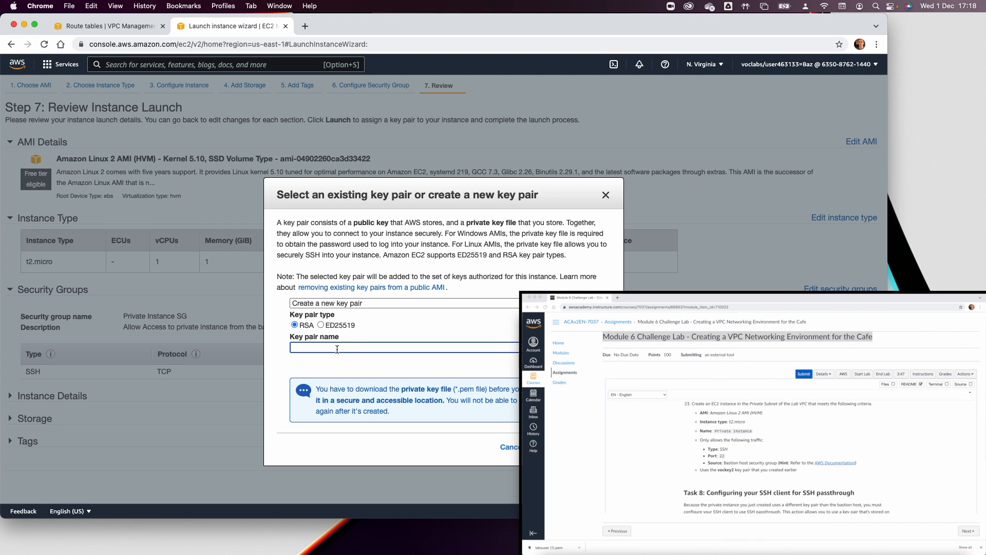
type("vovkey2")
left_click(559, 362)
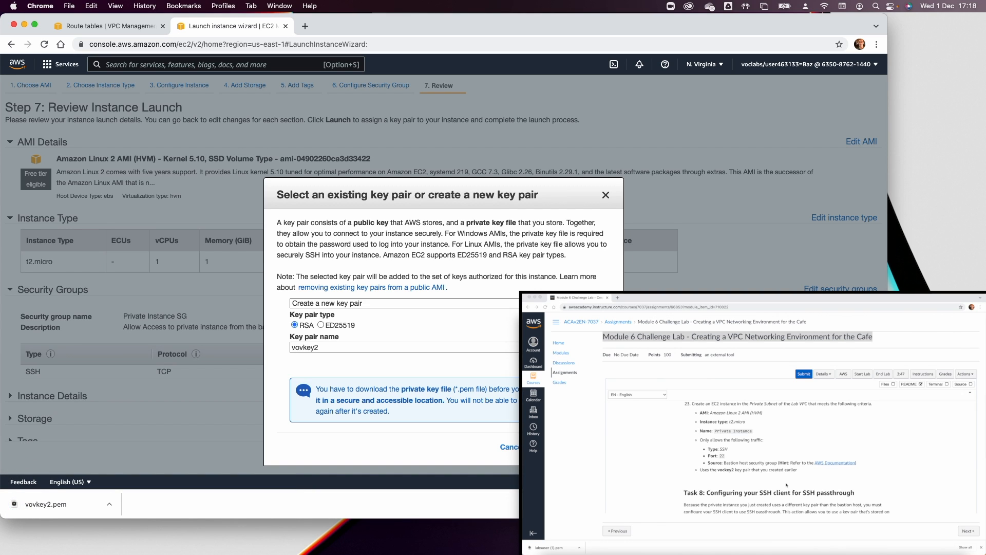
left_click(580, 447)
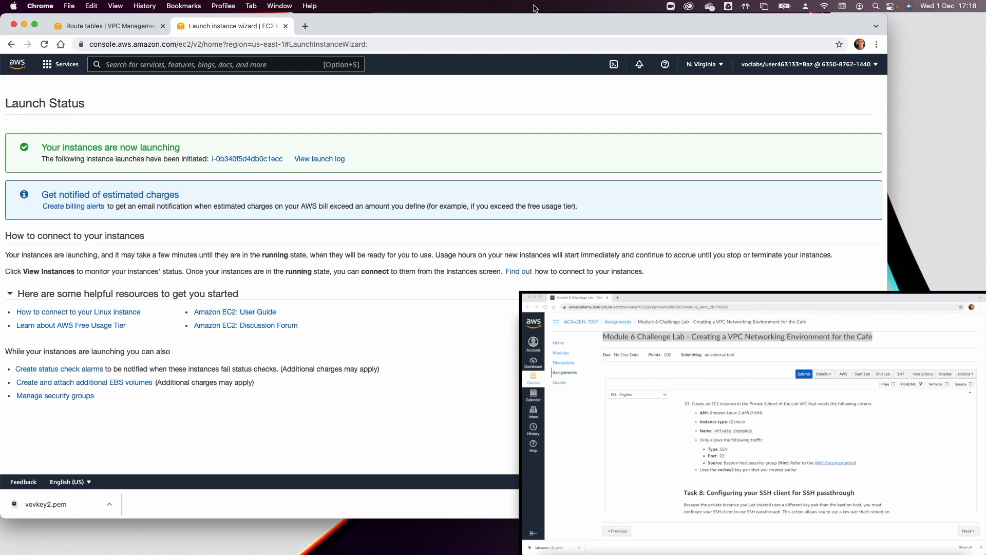
Maximize the browser and list all instances, showing Private Instance alongside Bastion Host.
double_click(521, 29)
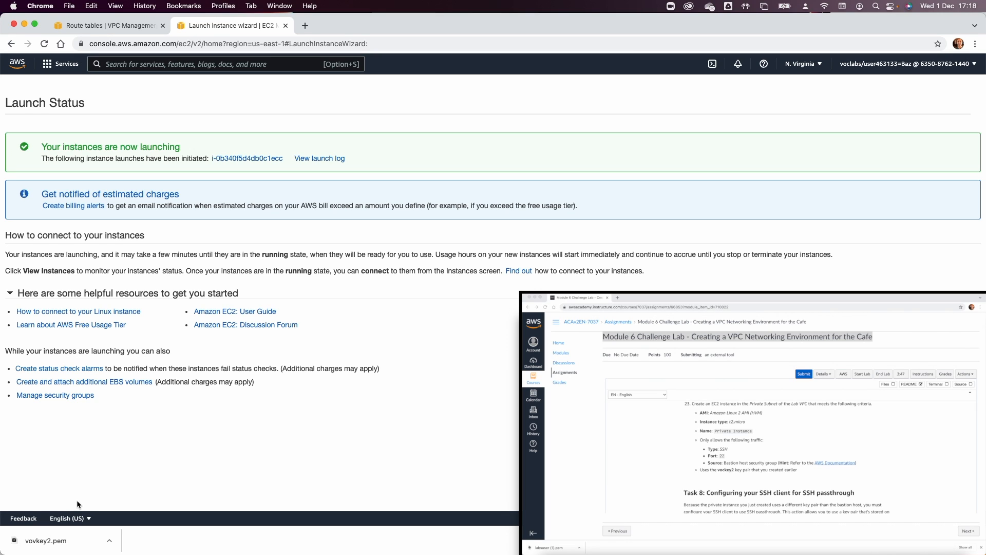
left_click(265, 158)
left_click(246, 126)
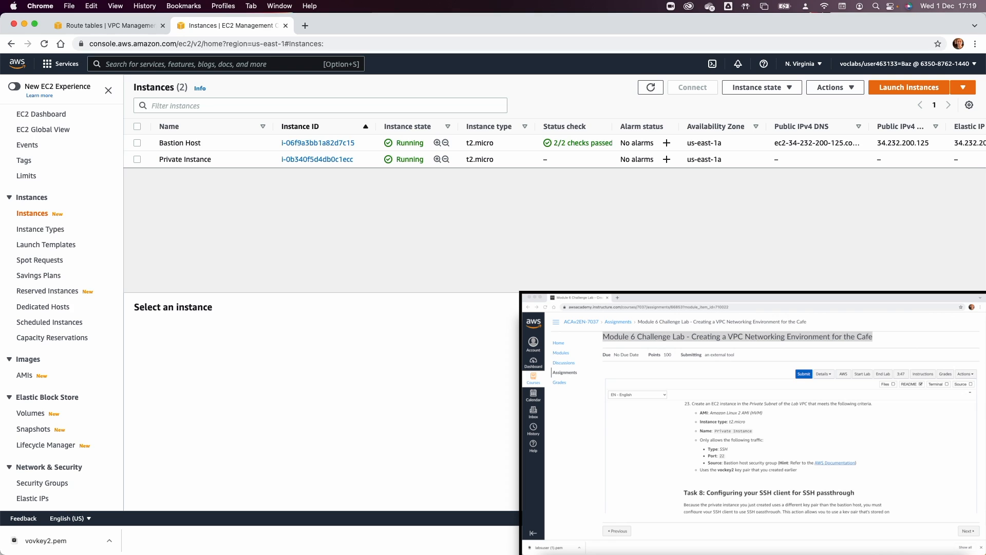
mouse_move(552, 554)
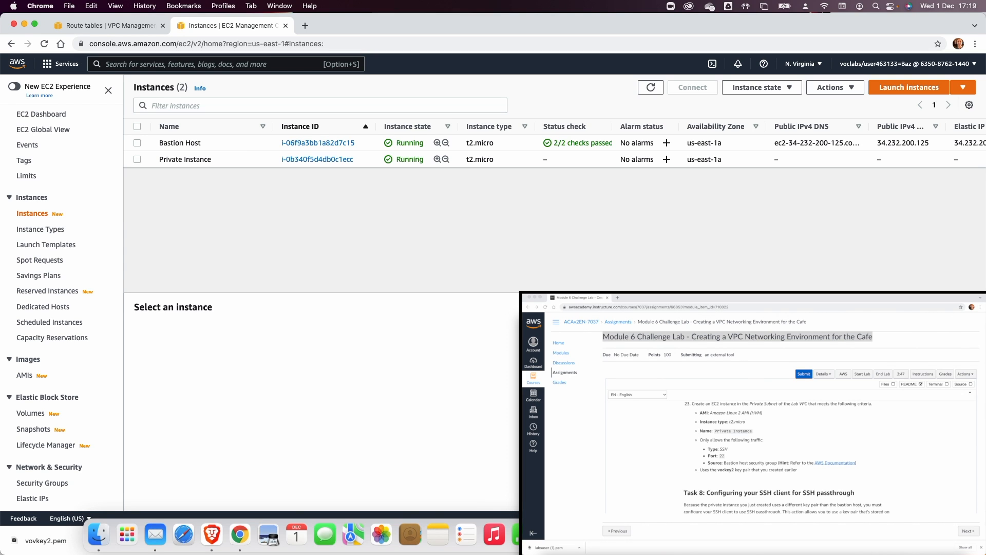
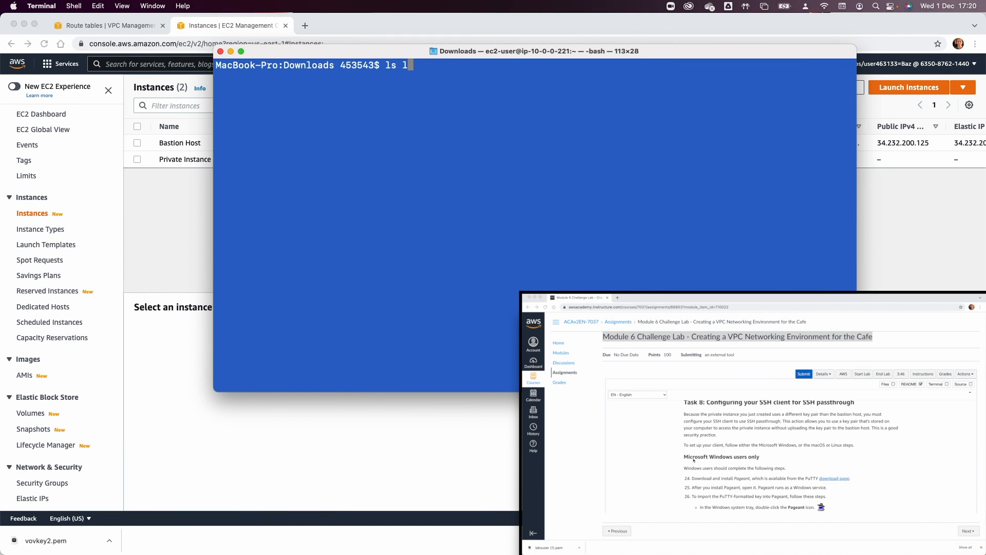
Run chmod 400 vockey2.pem in Downloads so only the owner can read the key.
key("BackSpace")
key("BackSpace")
key("BackSpace")
key("BackSpace")
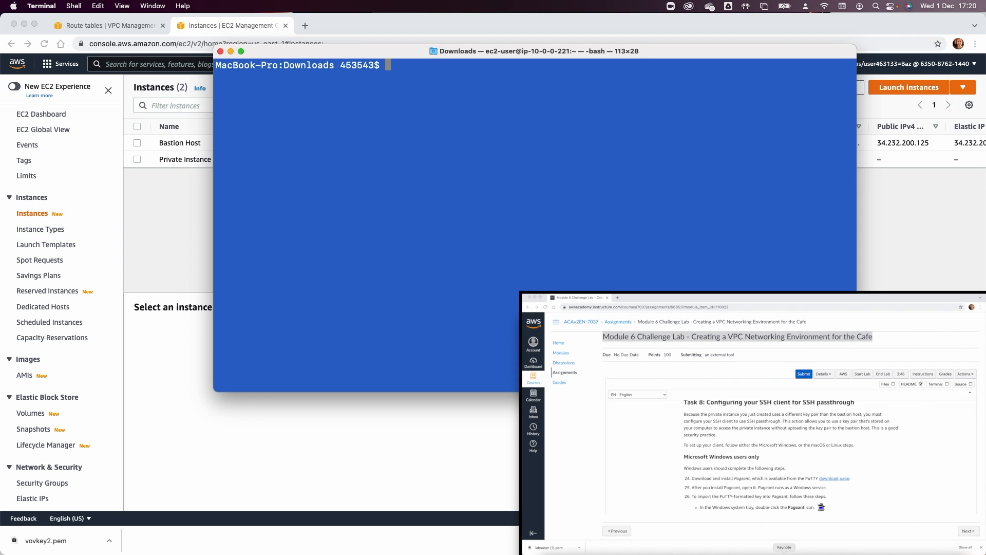
left_click(814, 475)
scroll(797, 457, "down", 10)
scroll(797, 457, "down", 1)
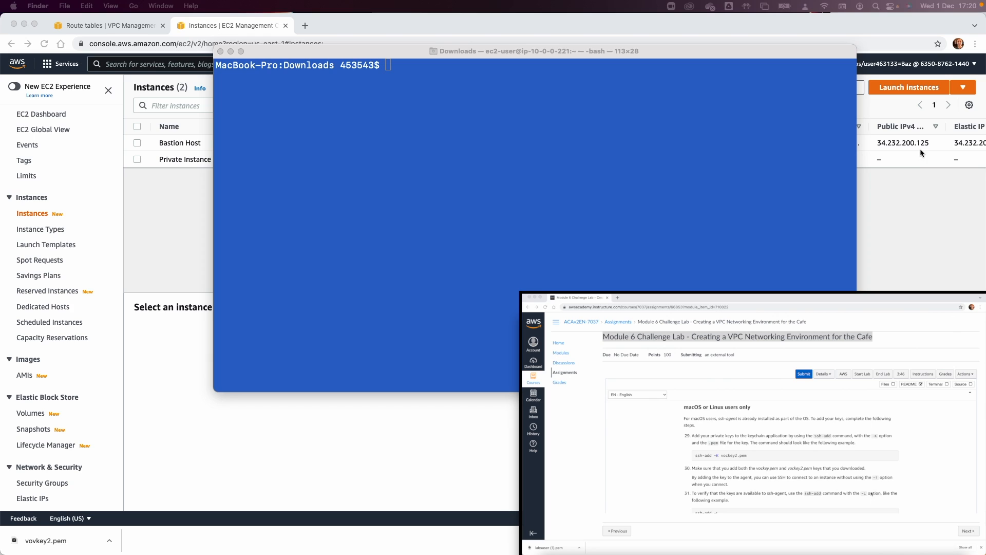
left_click(605, 200)
type("chmod 400 ")
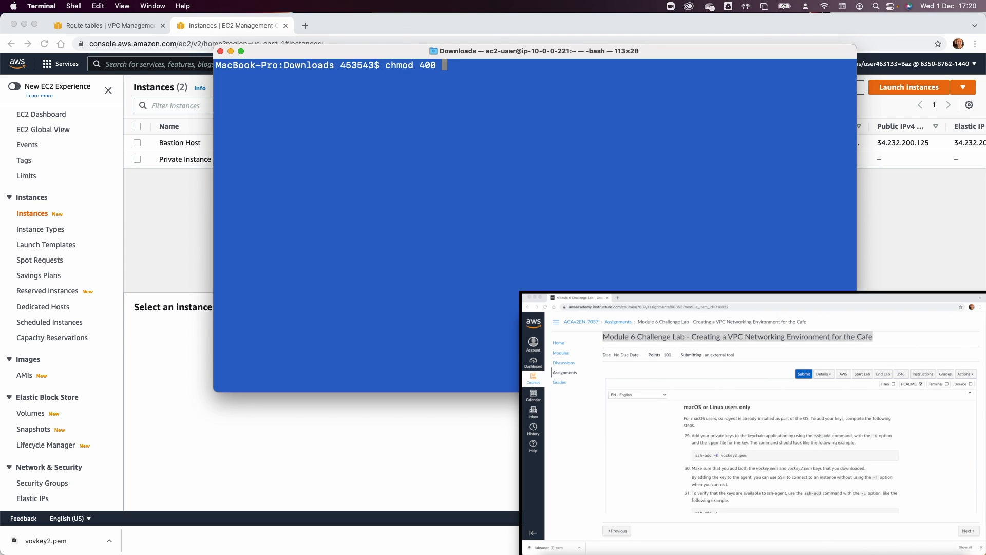
type("voc")
key("Tab")
key("Return")
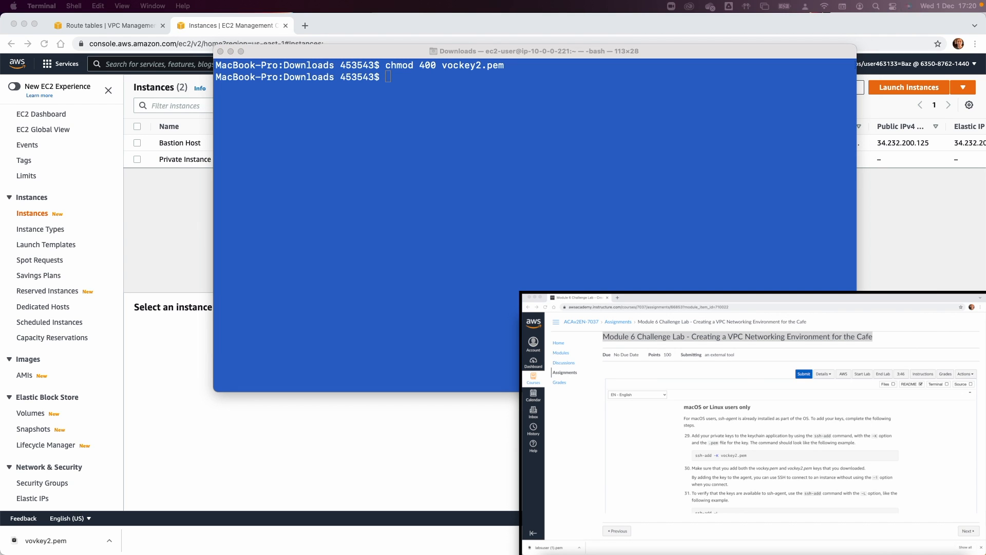
Add vockey2.pem to the SSH agent with ssh-add -k and list the held keys with ssh-add -L.
left_click(639, 172)
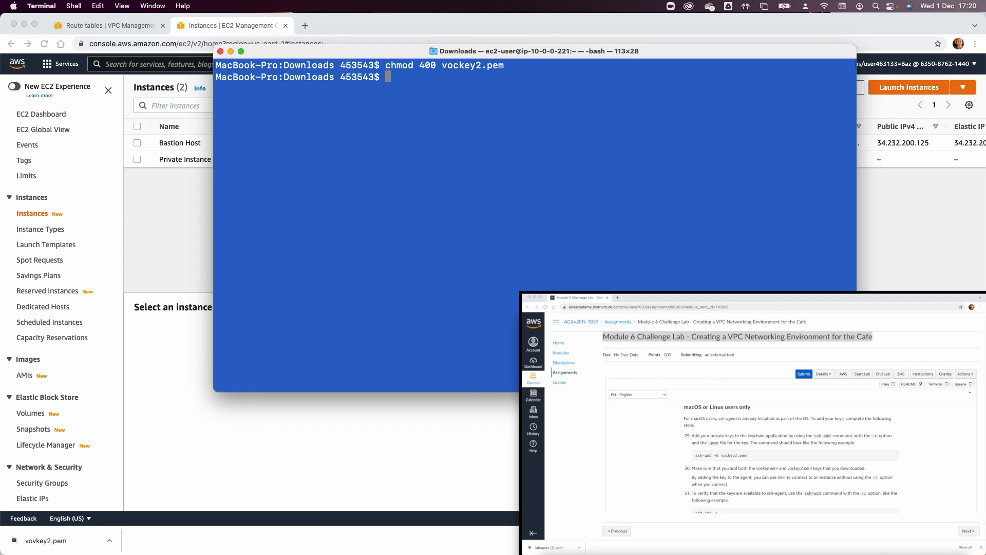
type("ssh")
scroll(678, 275, "up", 6)
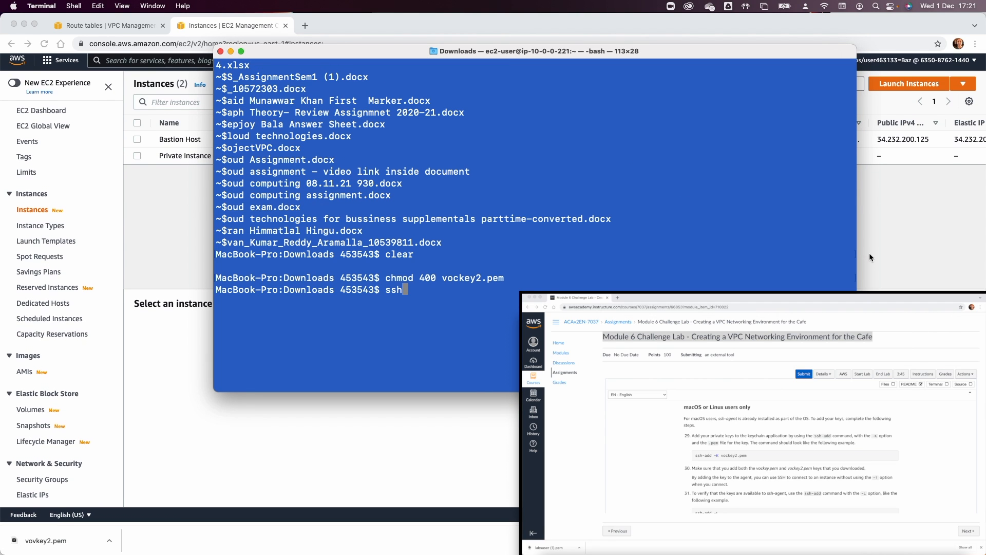
scroll(678, 274, "down", 5)
scroll(678, 274, "up", 3)
scroll(678, 275, "down", 5)
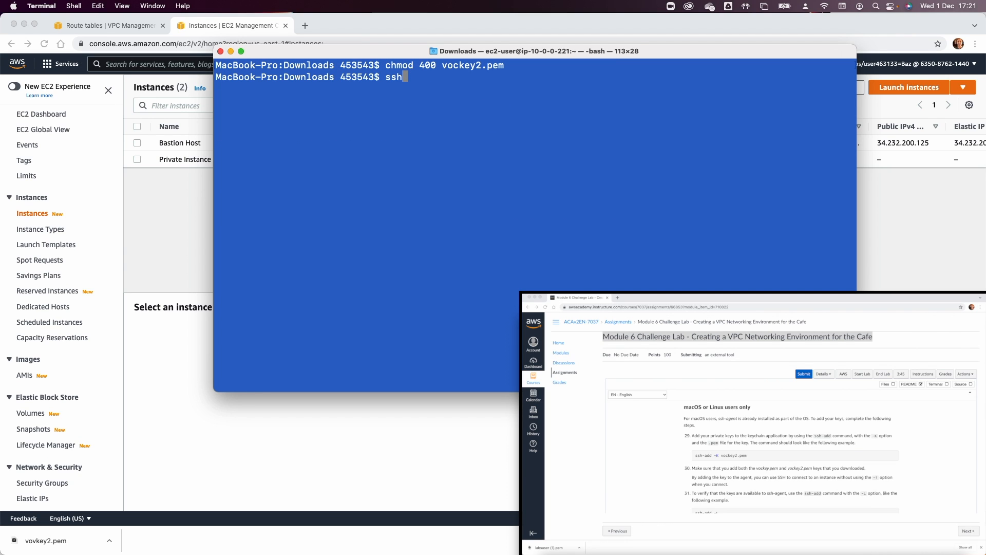
type("-add -k vo")
key("Tab")
key("Return")
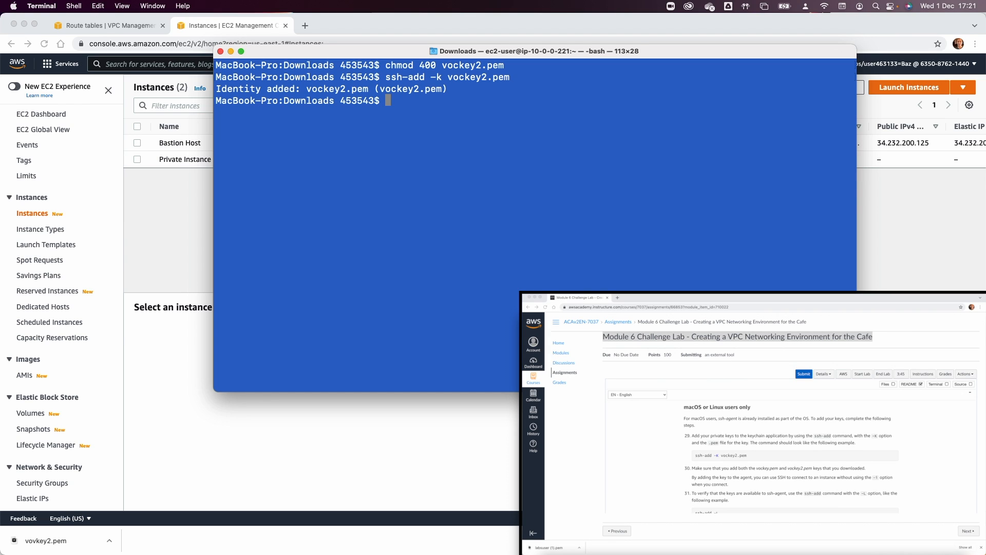
type("ssh-add -L")
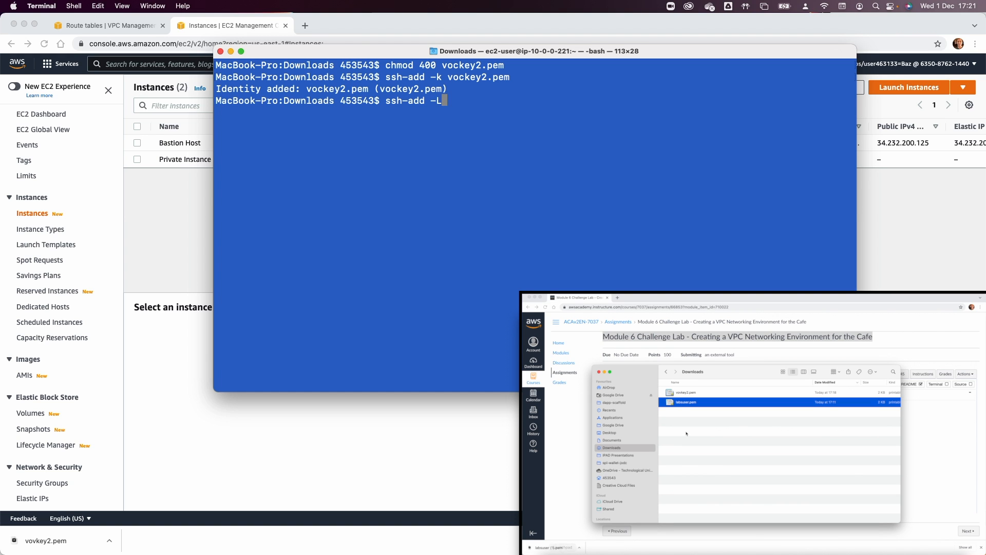
key("Return")
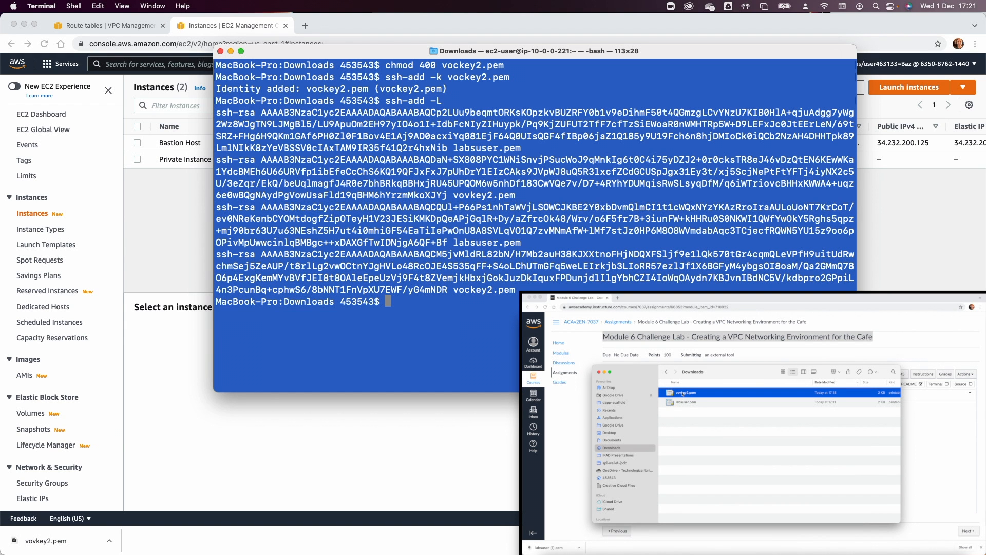
triple_click(299, 176)
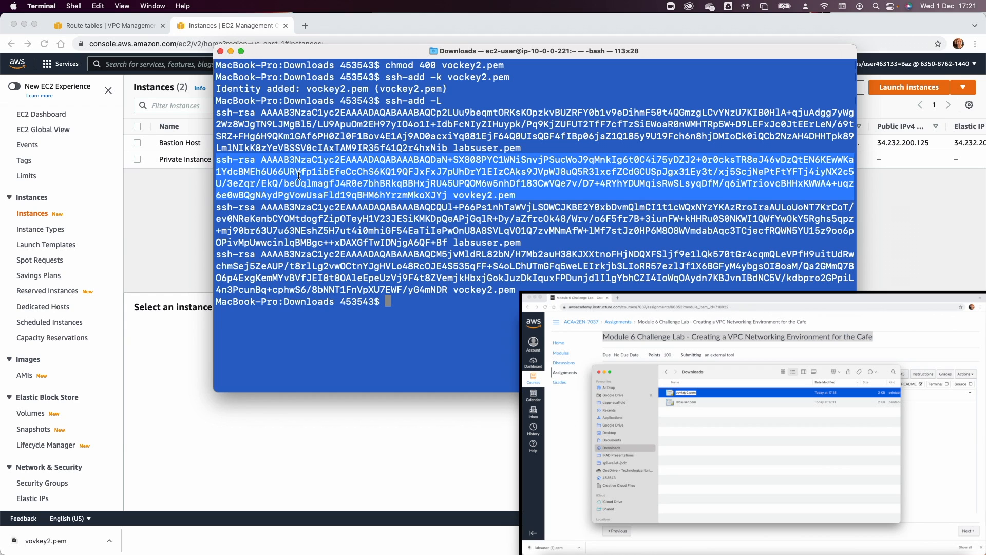
double_click(419, 242)
triple_click(420, 265)
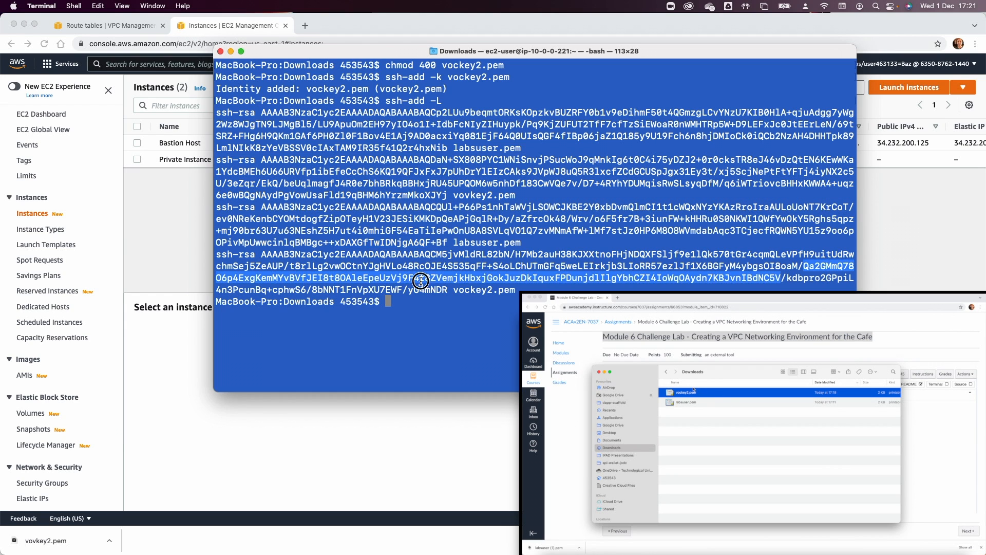
left_click(417, 166)
Add labsuser.pem to the SSH agent and list the agent's keys again.
key("Up")
key("Down")
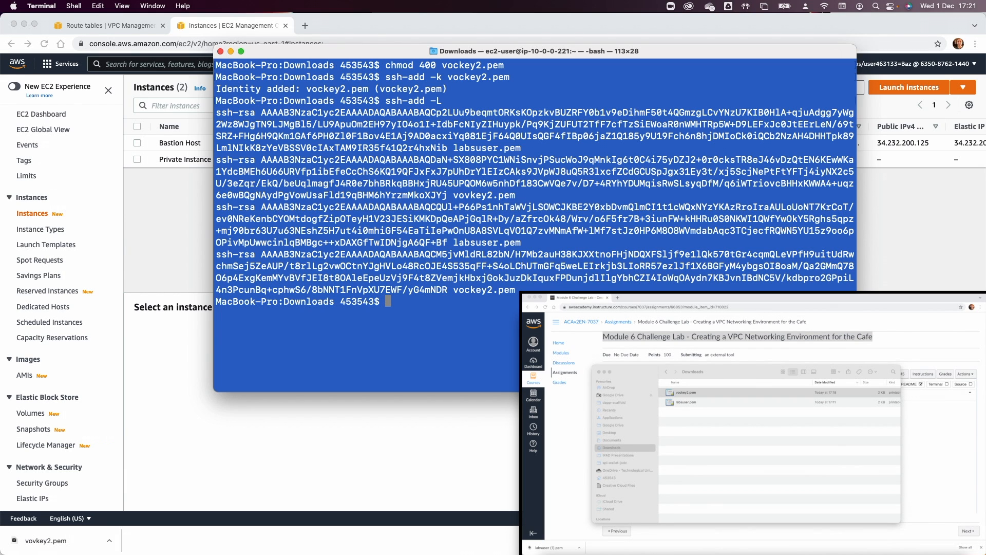
key("Up")
key("Up")
key("BackSpace")
key("BackSpace")
key("BackSpace")
key("BackSpace")
key("BackSpace")
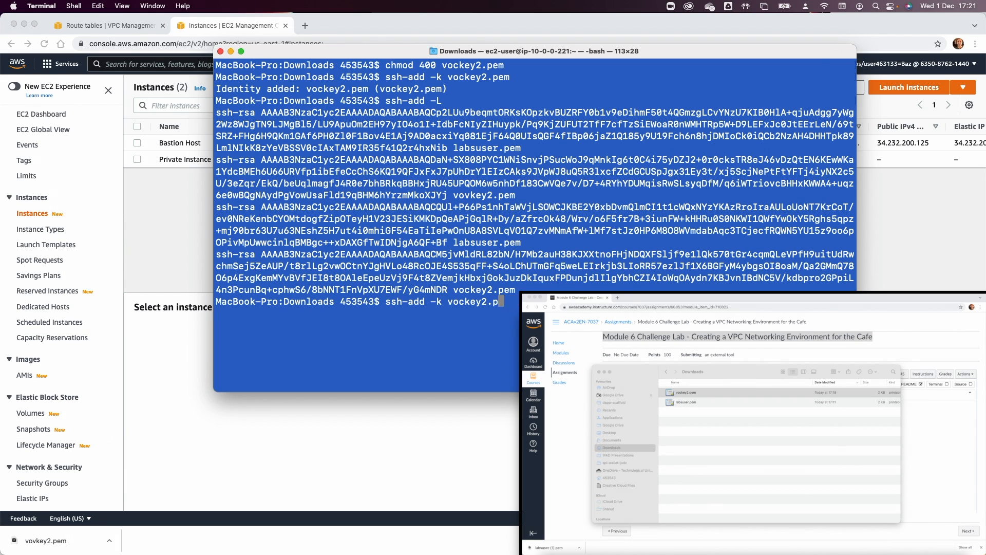
key("BackSpace")
key("BackSpace")
key("BackSpace")
key("BackSpace")
key("BackSpace")
key("BackSpace")
key("BackSpace")
type("labs")
triple_click(443, 242)
left_click(485, 314)
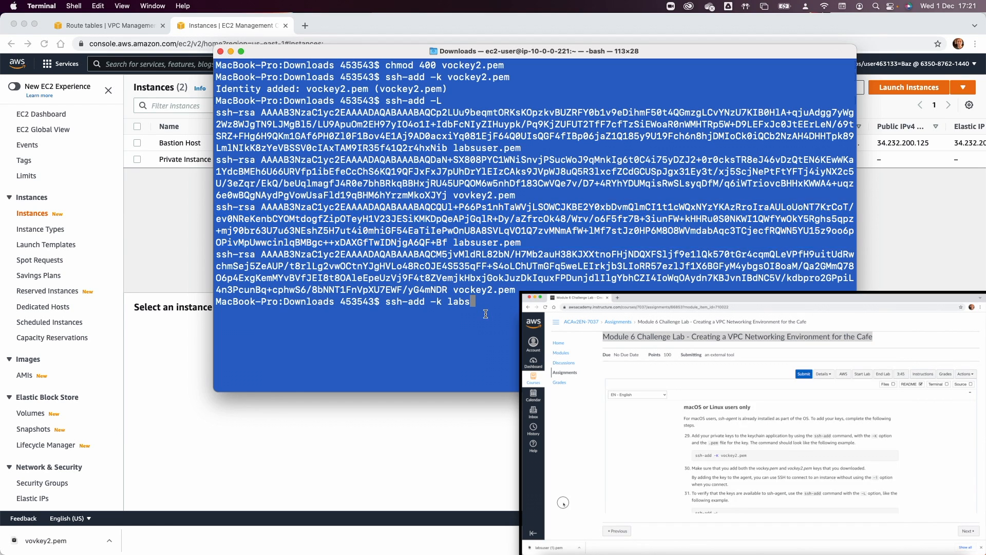
key("Tab")
key("Return")
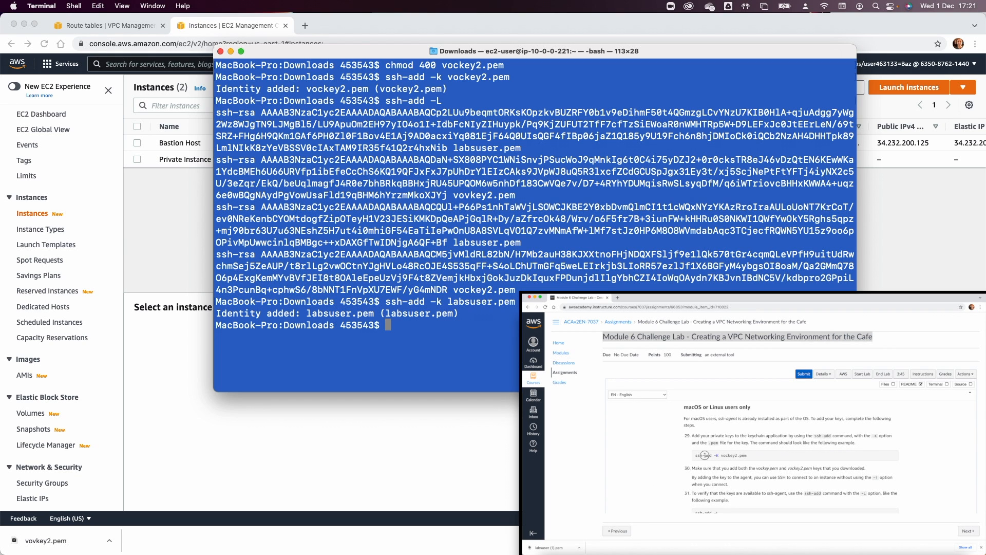
key("Up")
key("Up")
key("Return")
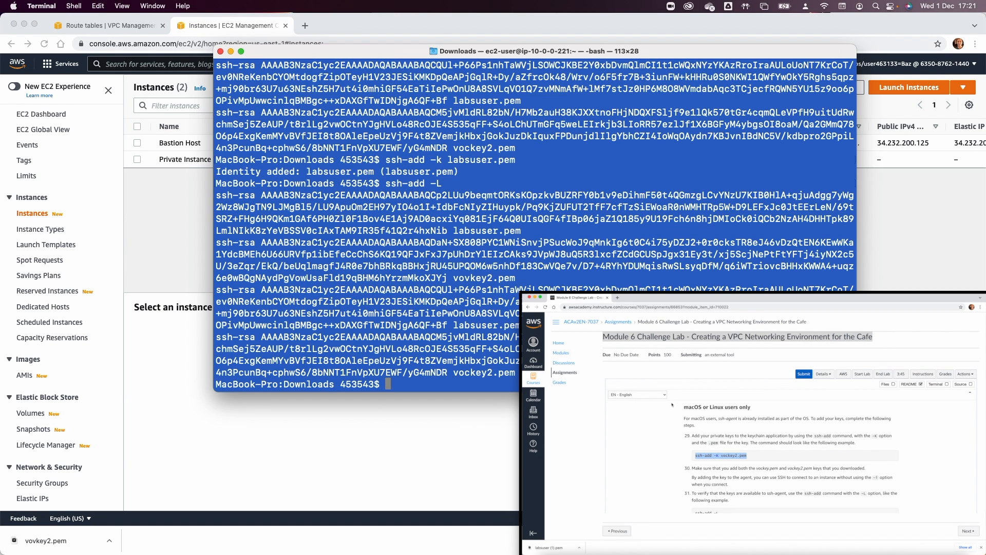
type("cle")
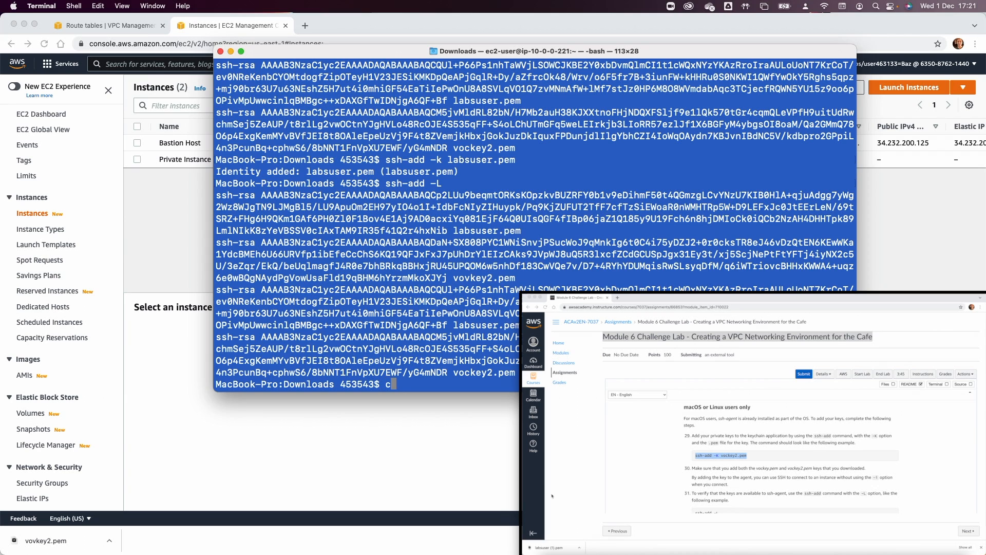
type("ar")
key("Return")
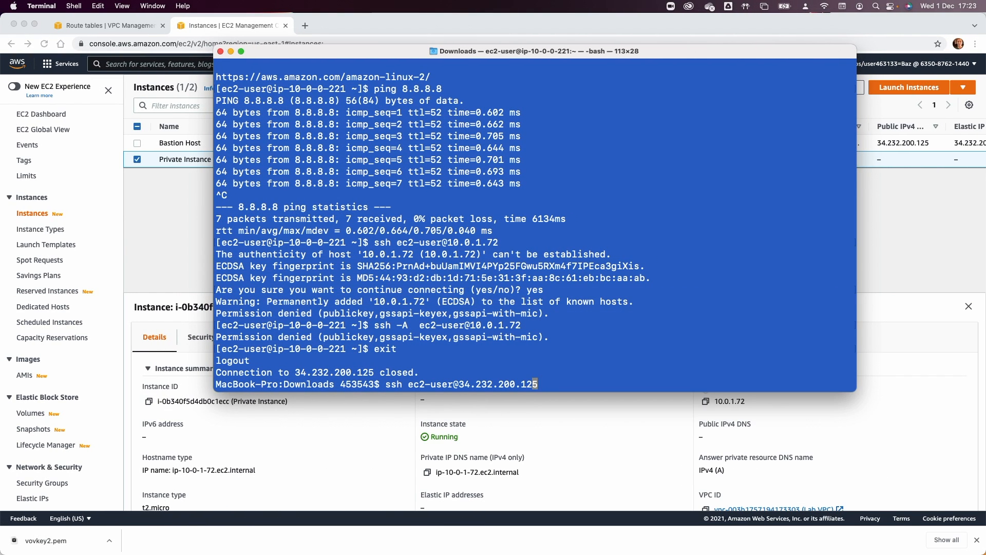
key("Left")
key("Left")
key("Left")
key("Left")
key("Left")
key("Left")
key("Left")
key("Left")
key("Left")
key("Left")
key("Left")
key("Left")
key("Left")
key("Left")
key("Left")
key("Left")
key("Left")
key("Left")
key("Left")
key("Left")
key("Left")
type("-A")
key("Return")
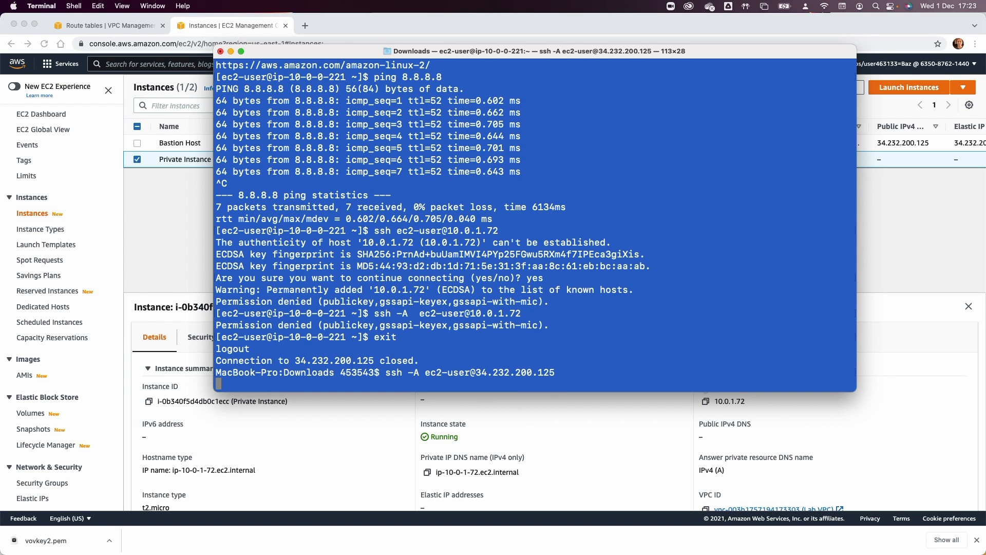
key("Up")
key("Up")
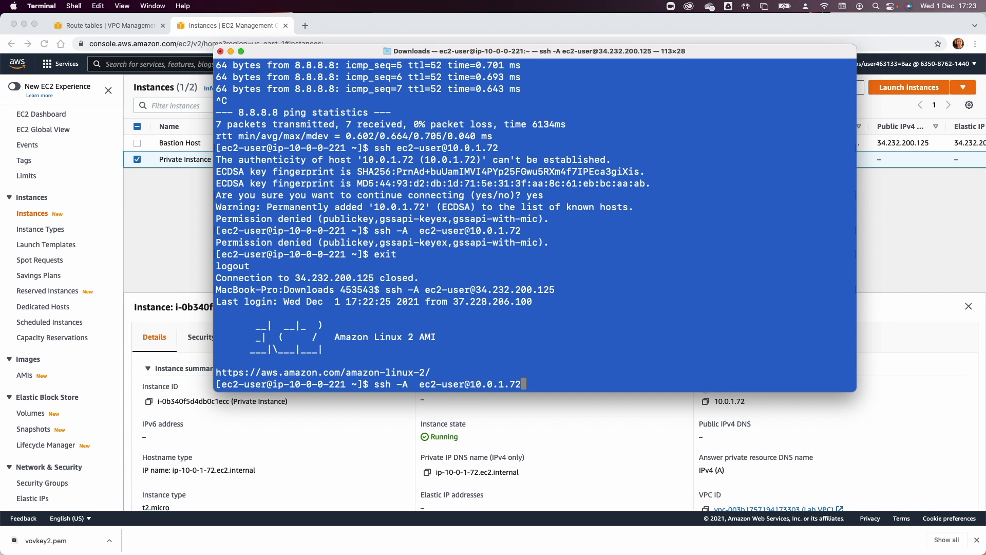
key("Up")
key("Left")
key("Left")
key("Left")
key("Left")
key("Left")
key("Left")
key("Left")
key("Left")
key("Left")
key("Left")
key("Left")
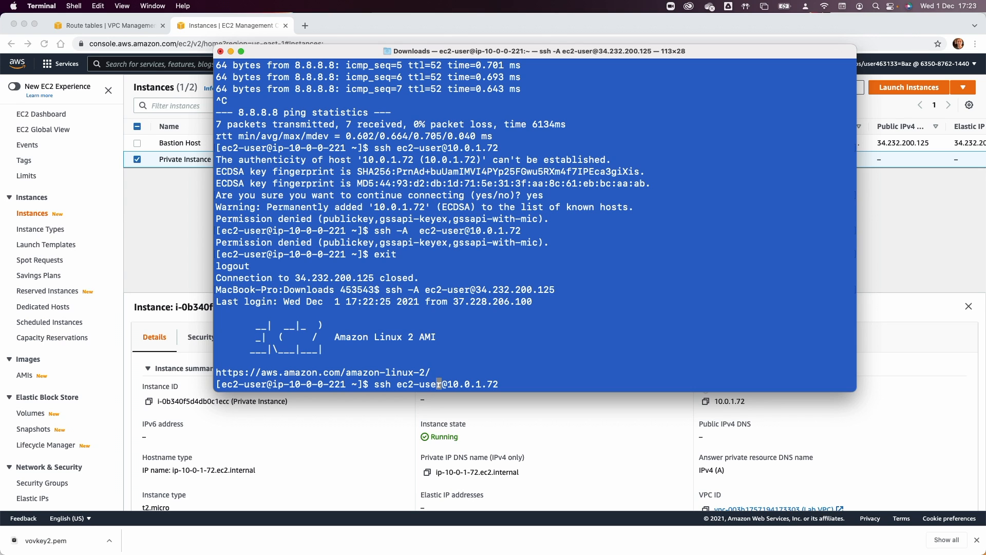
SSH into 10.0.1.72 and ping 8.8.8.8, stopping it to view the zero-loss statistics.
key("Return")
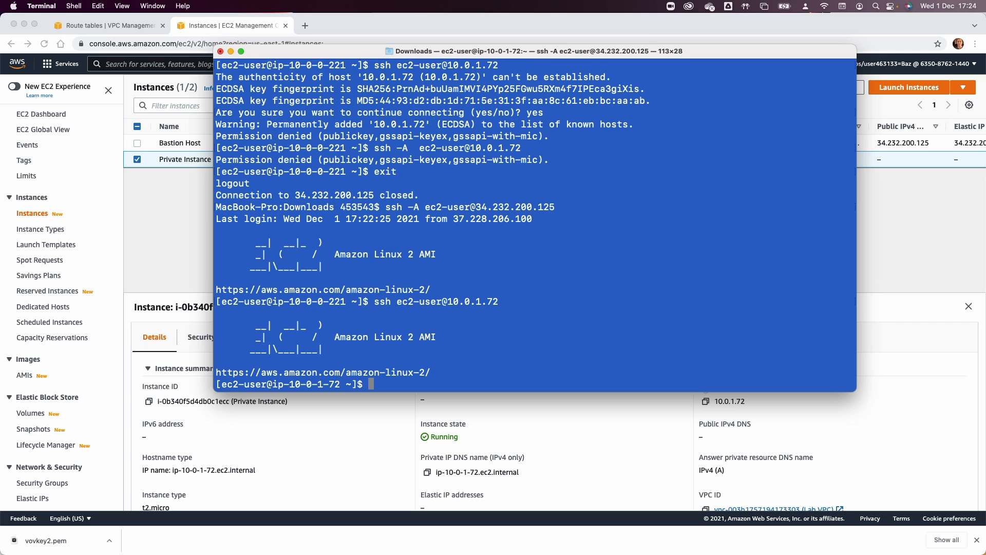
type("ping 8.8.8.8")
key("Return")
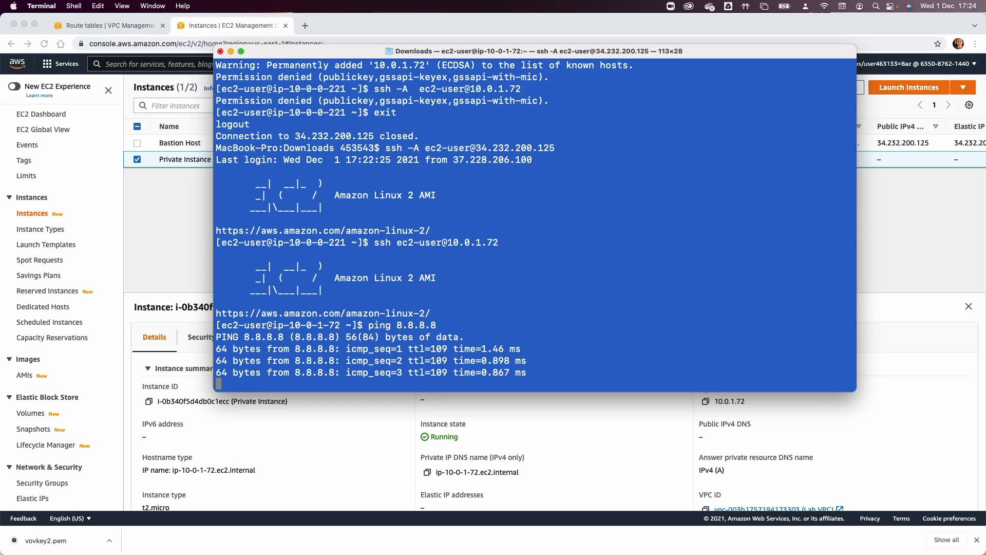
key("ctrl+c")
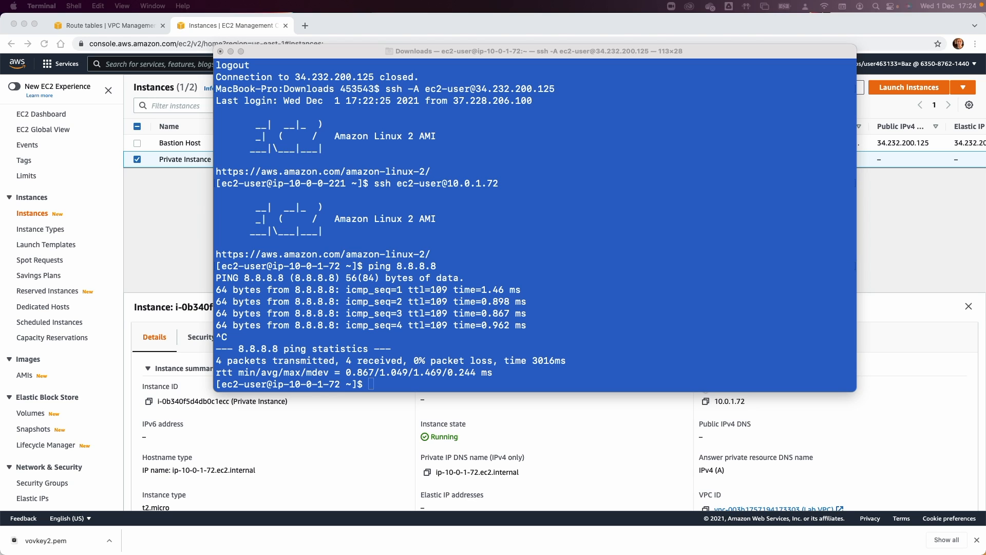
Navigate from the EC2 instances page to the VPC Network ACLs list.
left_click(144, 250)
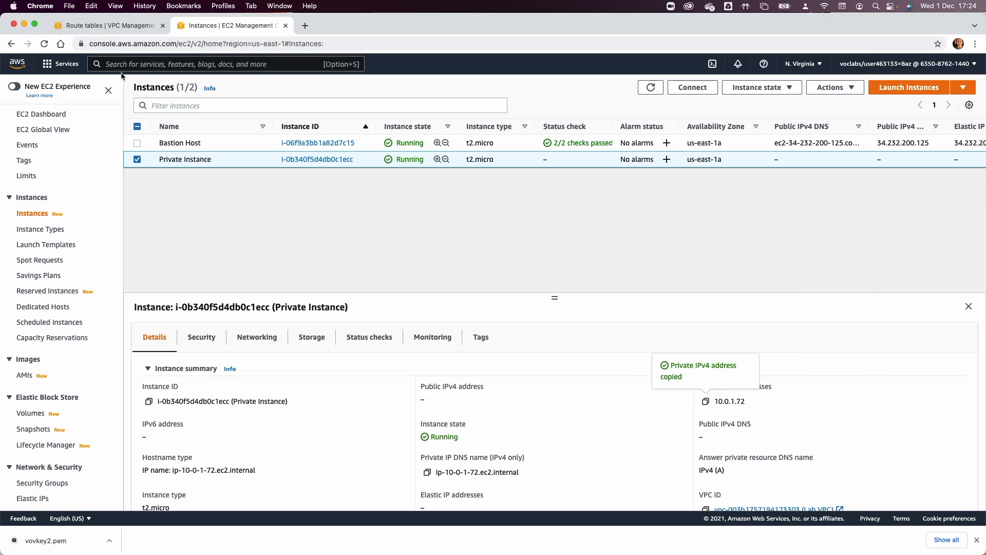
left_click(109, 25)
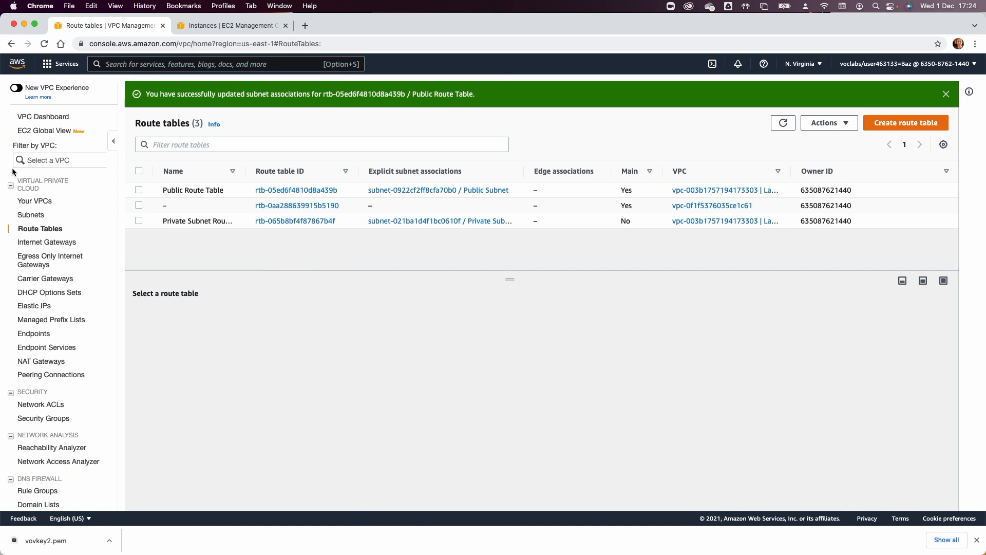
left_click(14, 172)
left_click(52, 404)
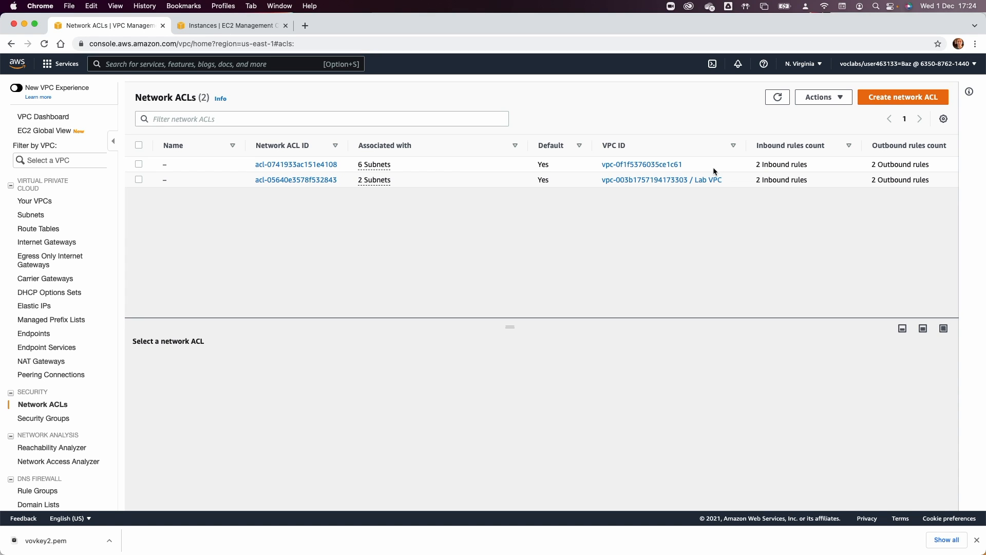
Inspect the Lab VPC default ACL's inbound and outbound rules, then start a new network ACL.
left_click(138, 179)
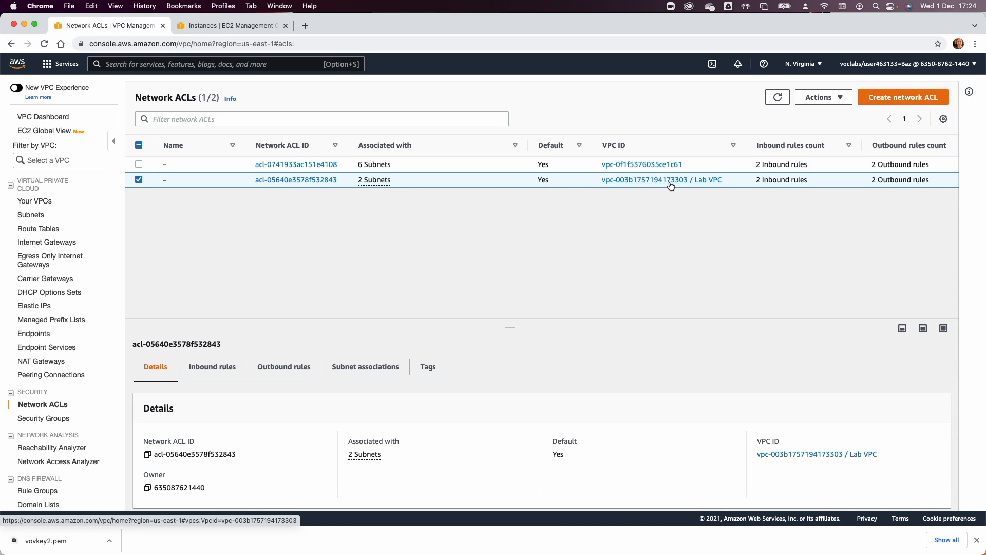
left_click(212, 367)
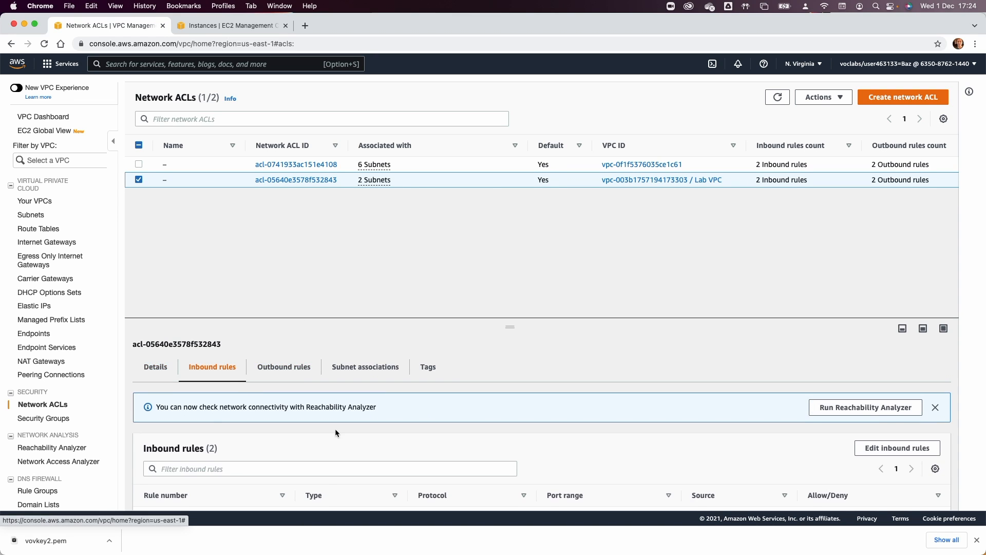
scroll(335, 429, "down", 1)
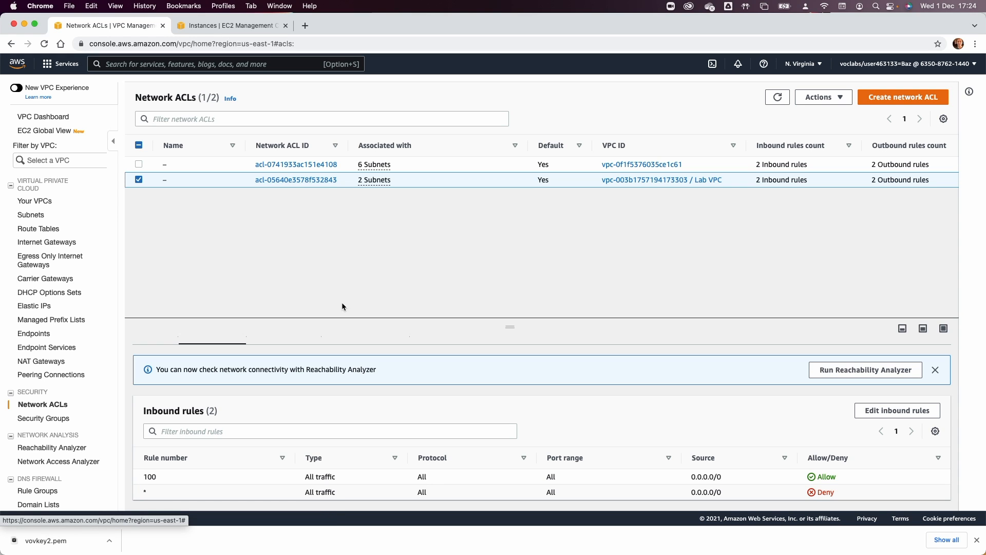
scroll(268, 360, "up", 1)
left_click(286, 368)
scroll(306, 456, "down", 1)
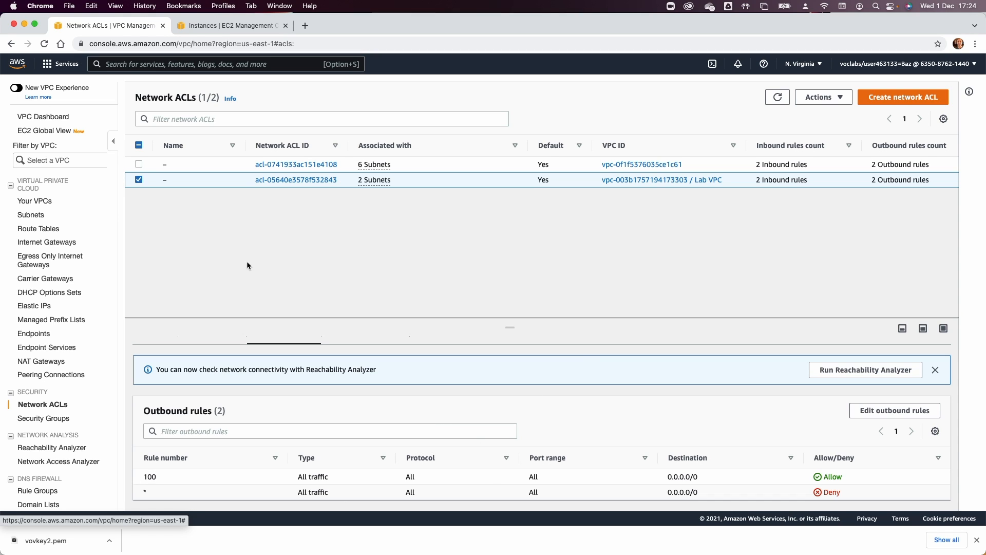
left_click(138, 180)
left_click(903, 97)
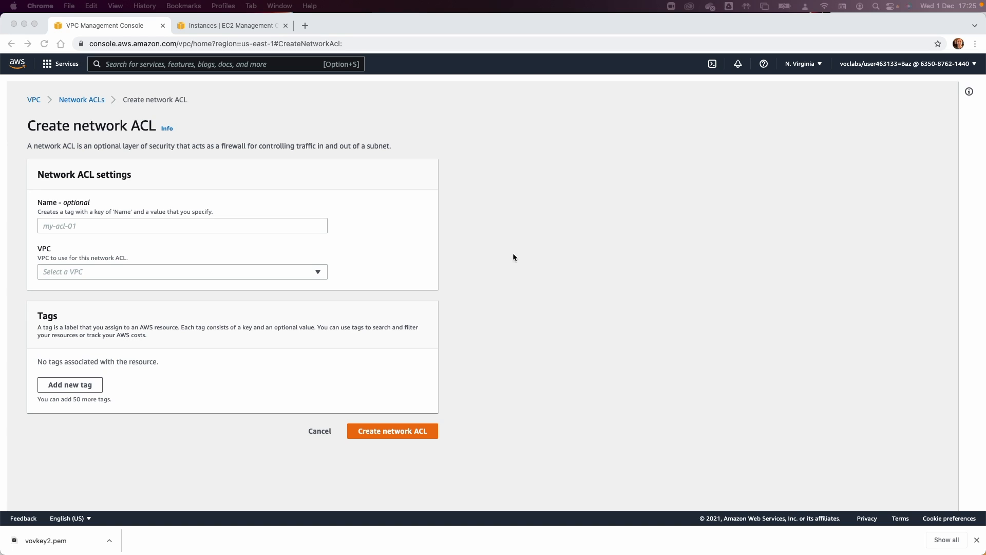
Create 'Lab Network ACL' in the Lab VPC and select it to show its inbound rules.
left_click(264, 224)
type("Lab Network ACL")
left_click(217, 270)
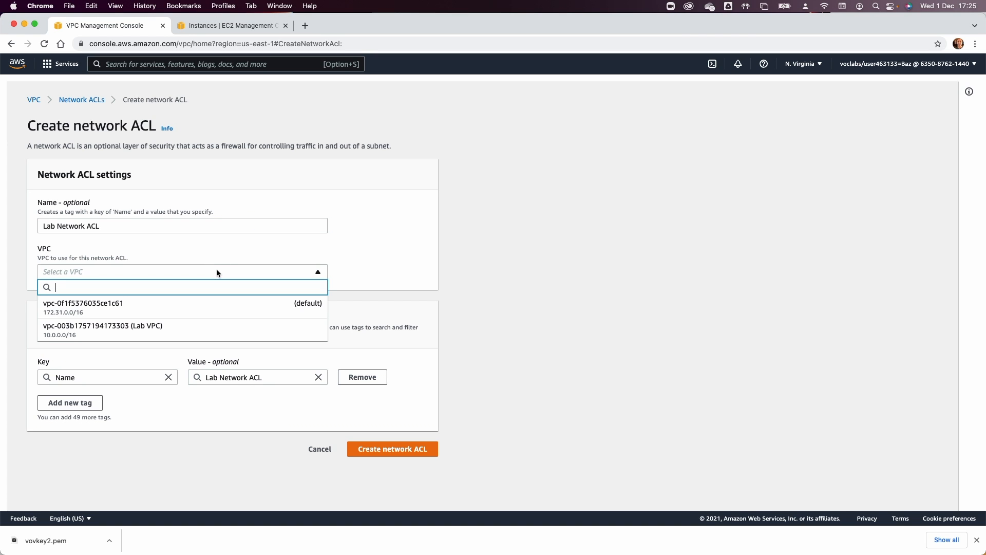
left_click(201, 326)
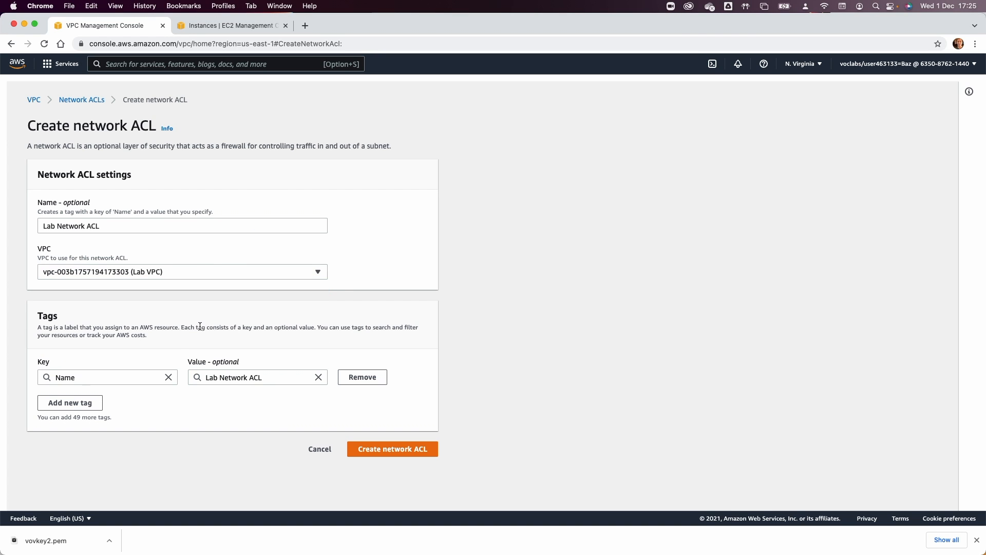
left_click(378, 445)
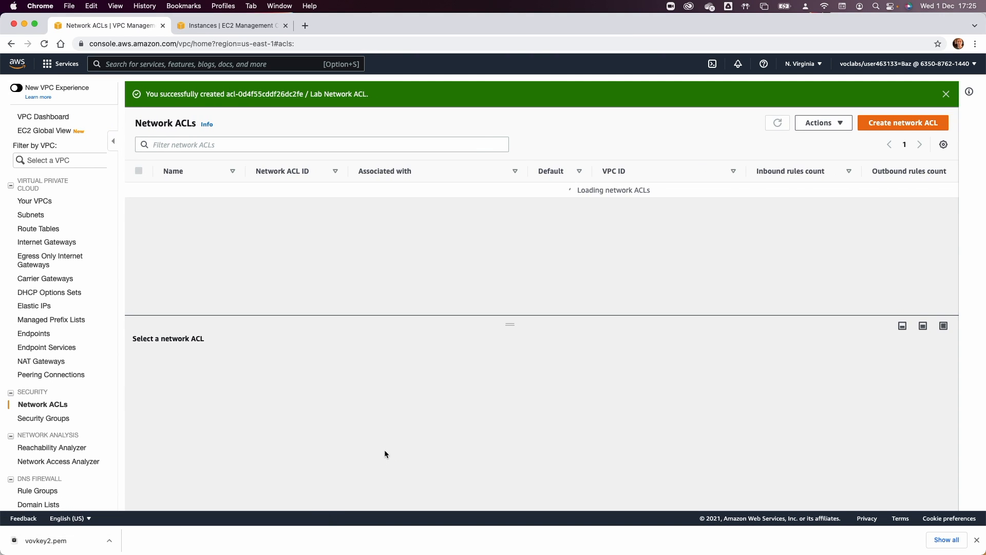
left_click(139, 221)
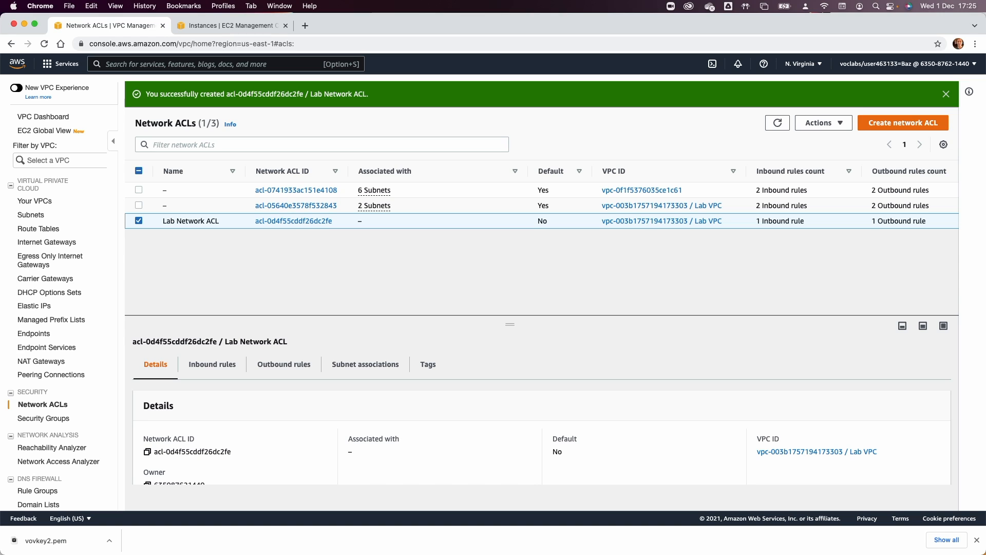
left_click(212, 365)
Add inbound rule 100 allowing All traffic to Lab Network ACL and save.
left_click(883, 445)
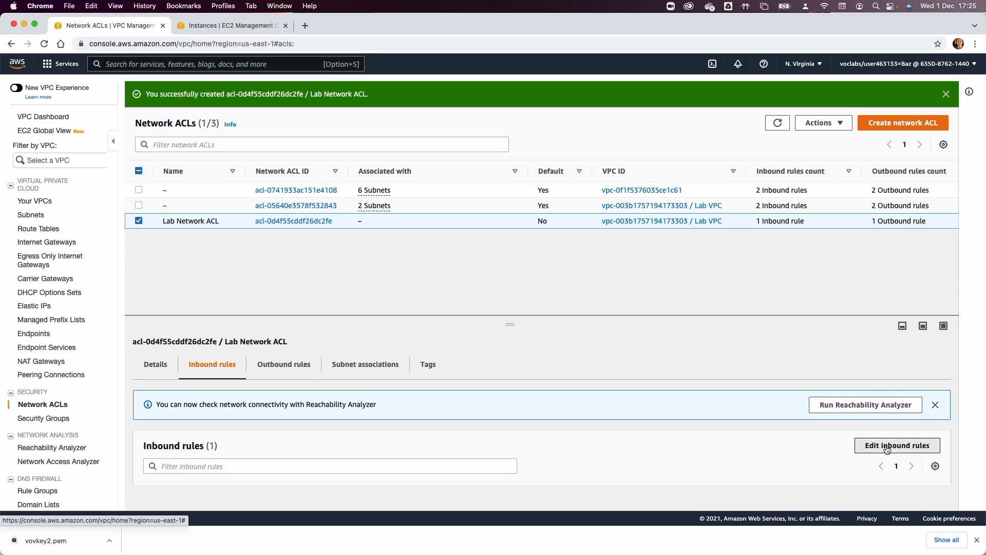
left_click(45, 237)
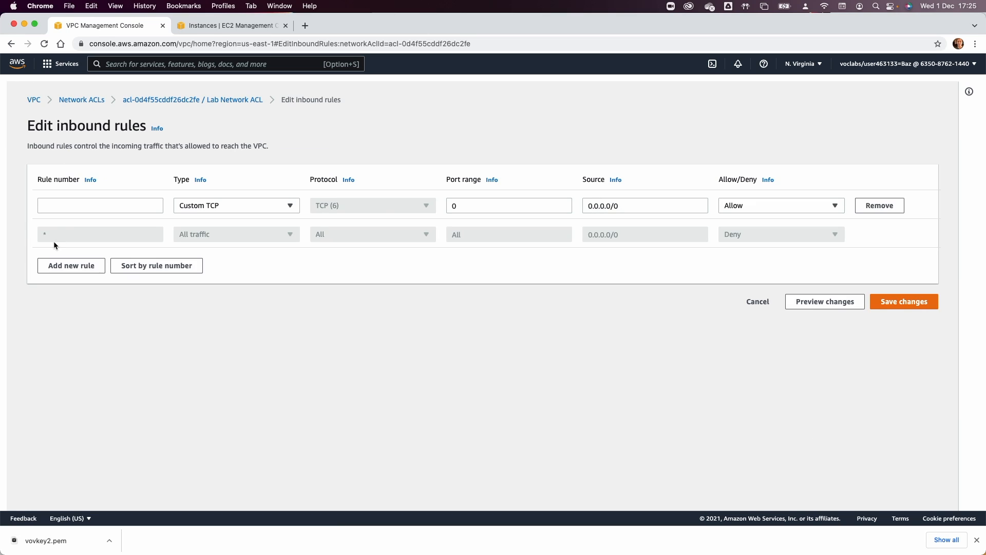
left_click(64, 206)
type("100")
key("Tab")
left_click(211, 211)
left_click(220, 238)
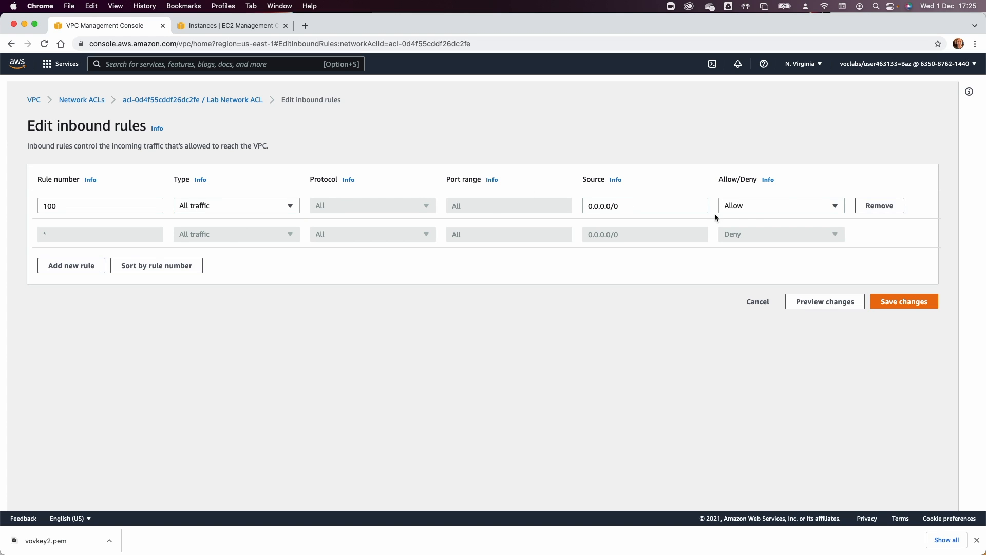
left_click(896, 303)
Add outbound rule 100 allowing All traffic to Lab Network ACL and save.
left_click(283, 364)
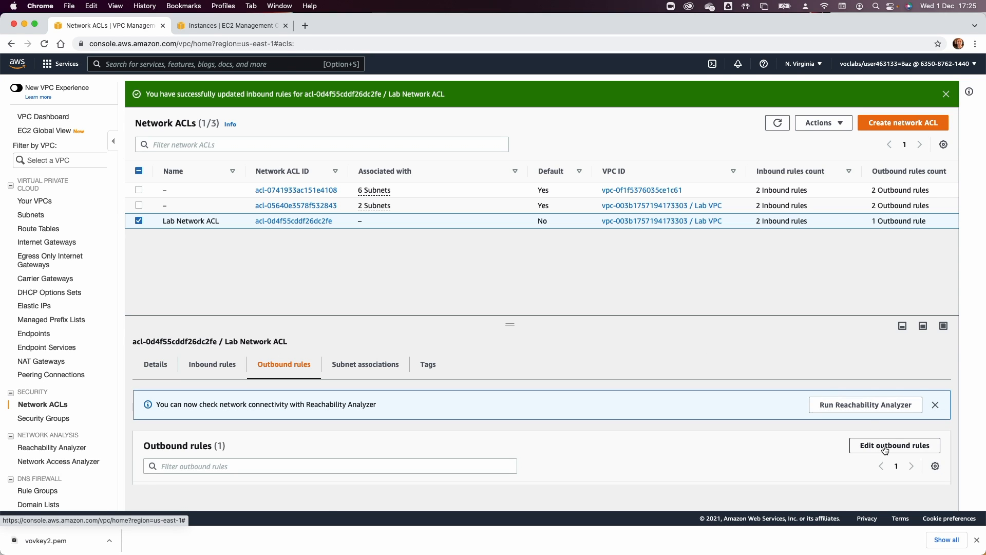
left_click(885, 446)
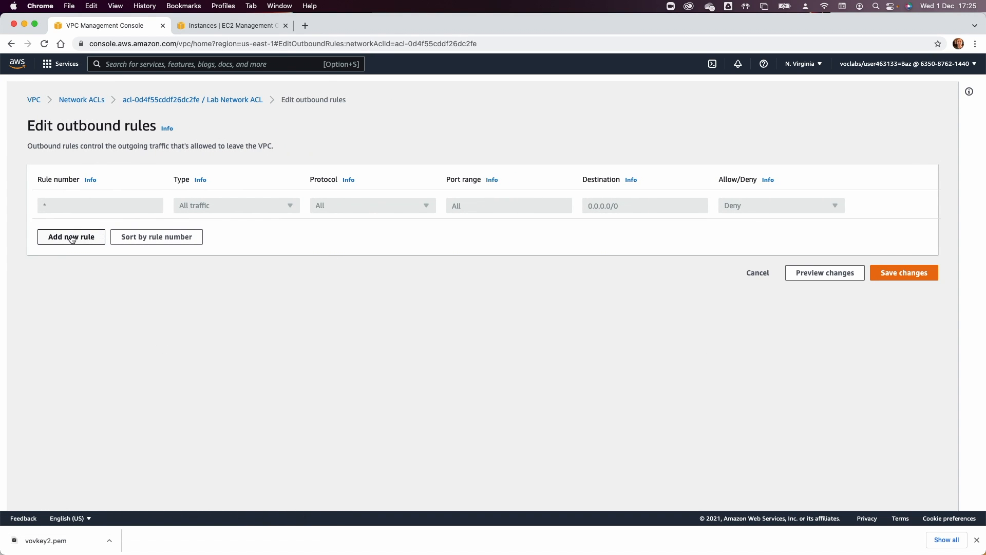
left_click(71, 237)
left_click(79, 205)
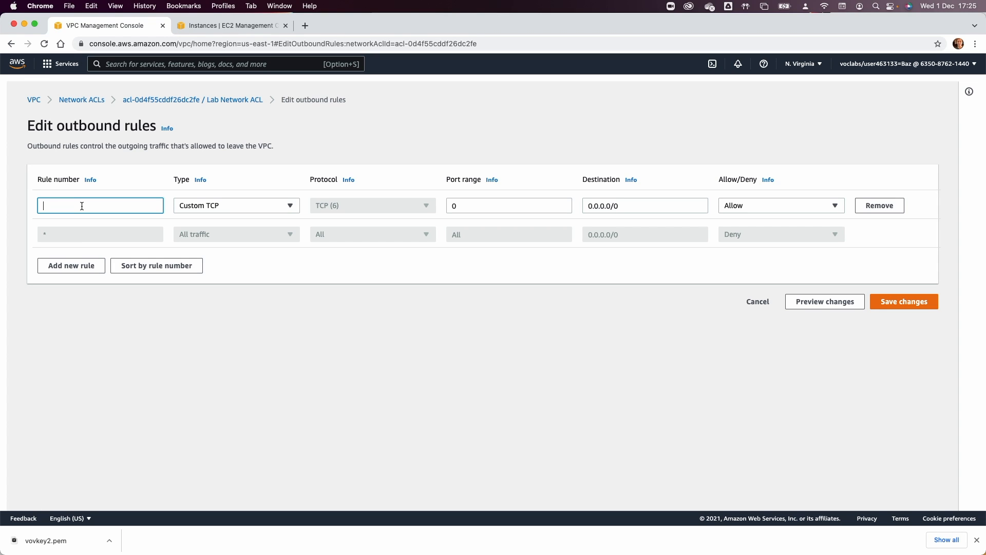
type("100")
key("Tab")
left_click(205, 211)
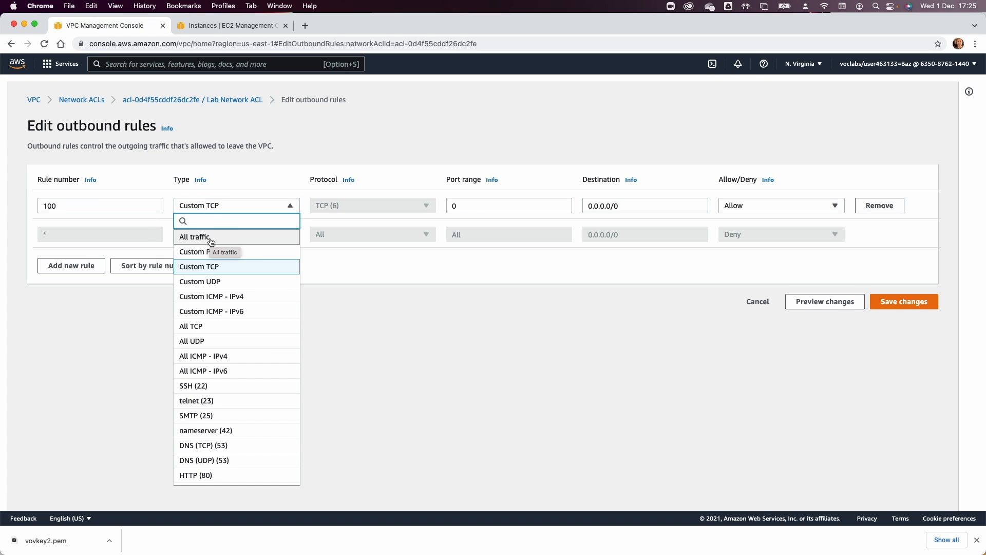
left_click(195, 237)
left_click(902, 299)
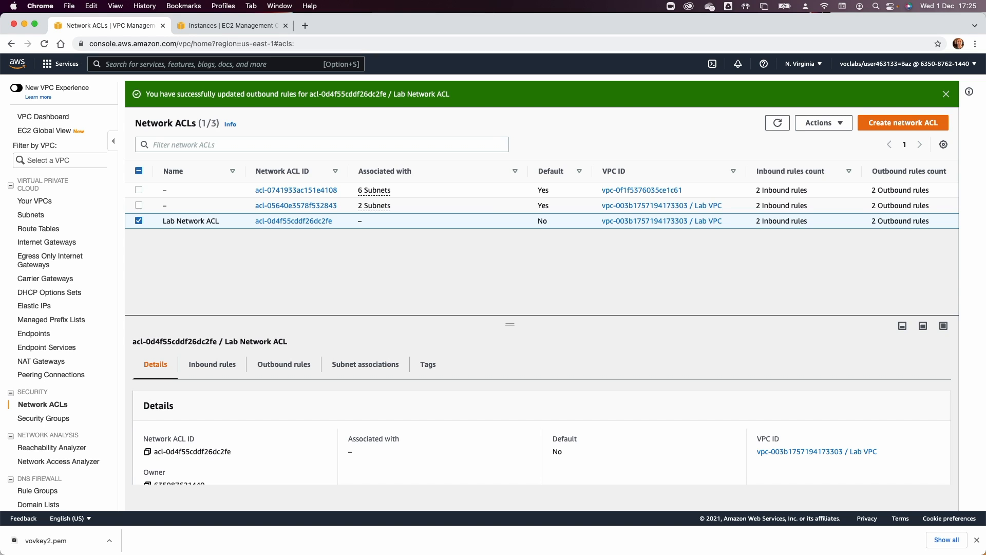
Associate Private Subnet with Lab Network ACL, then return to the EC2 Instances tab.
left_click(333, 362)
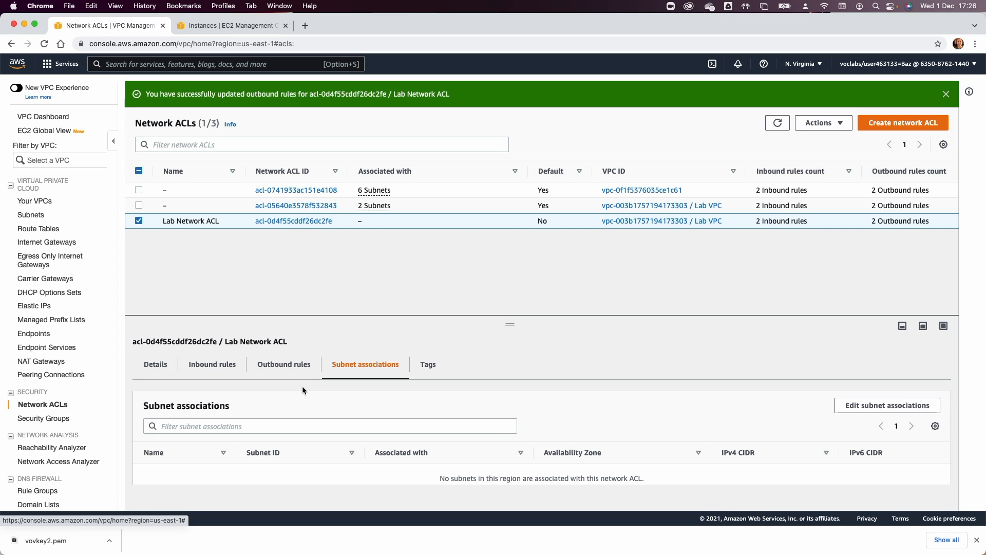
left_click(872, 410)
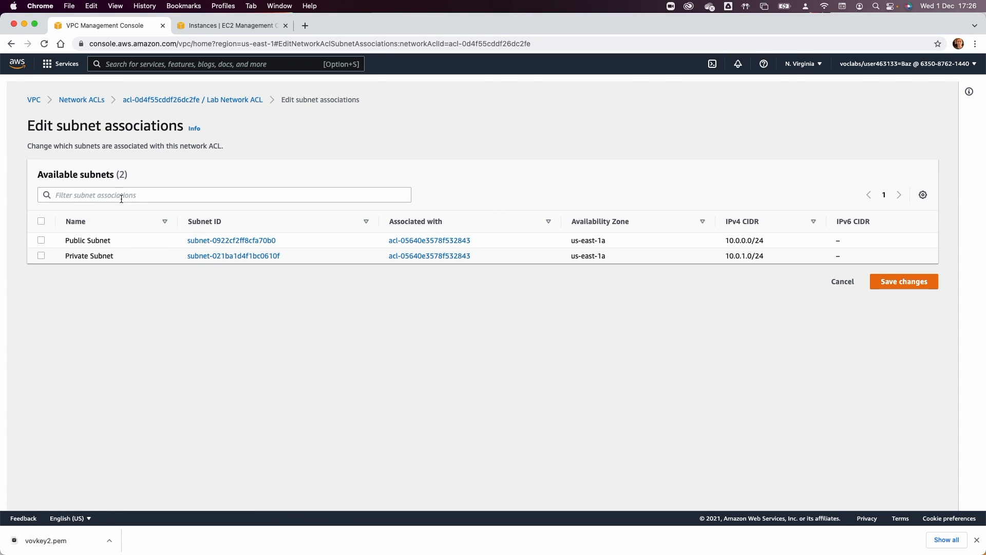
left_click(41, 255)
left_click(902, 366)
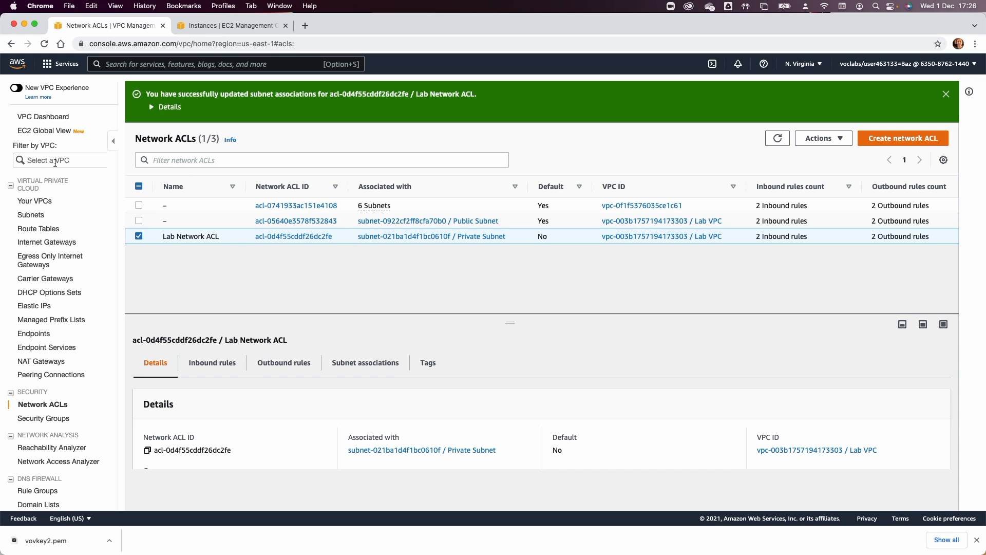
left_click(235, 25)
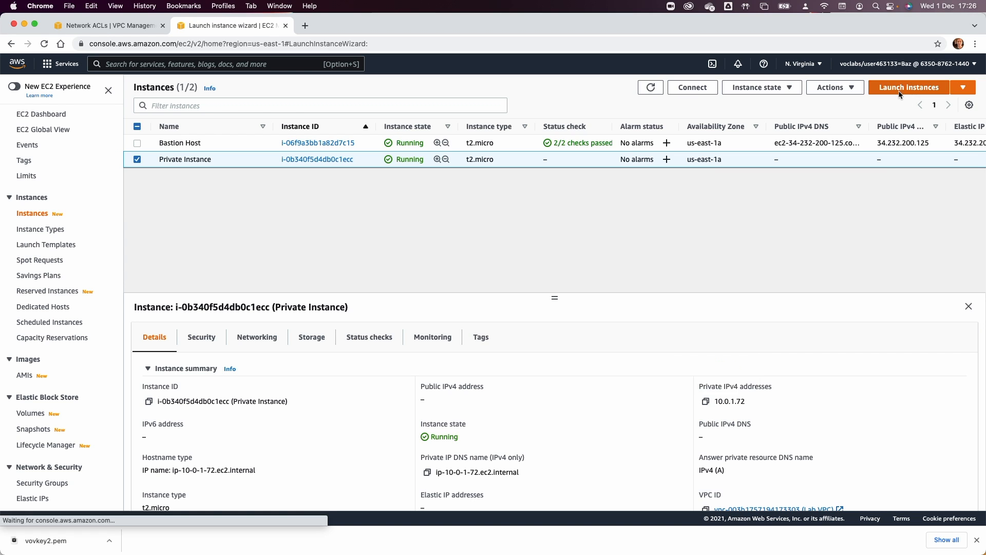
Begin an instance launch with the Amazon Linux 2 AMI and t2.micro type.
left_click(900, 89)
left_click(944, 200)
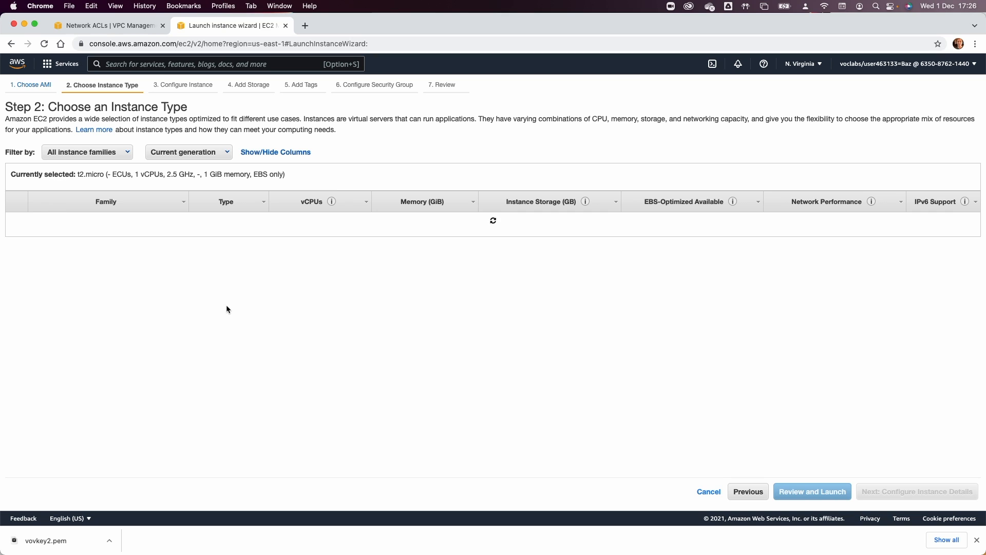
left_click(15, 246)
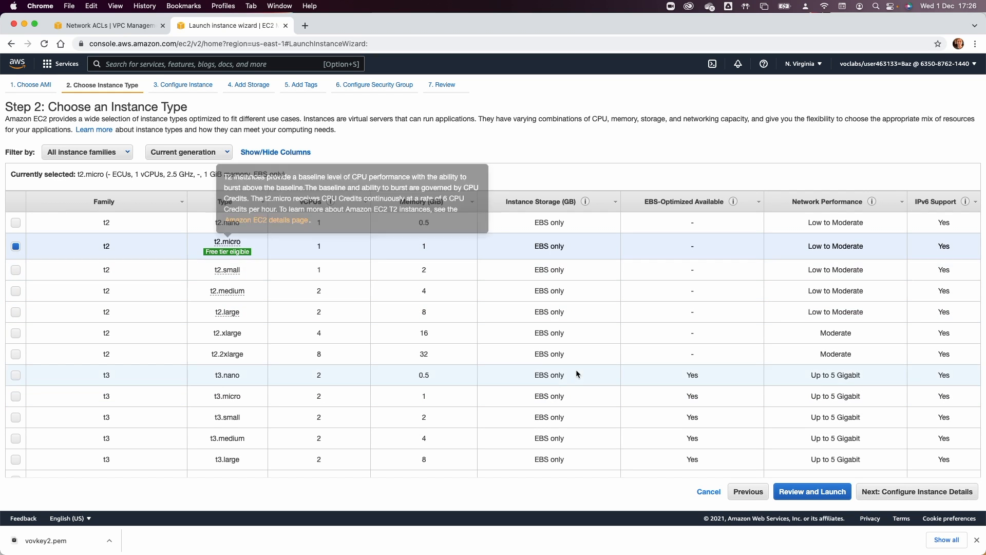
left_click(896, 493)
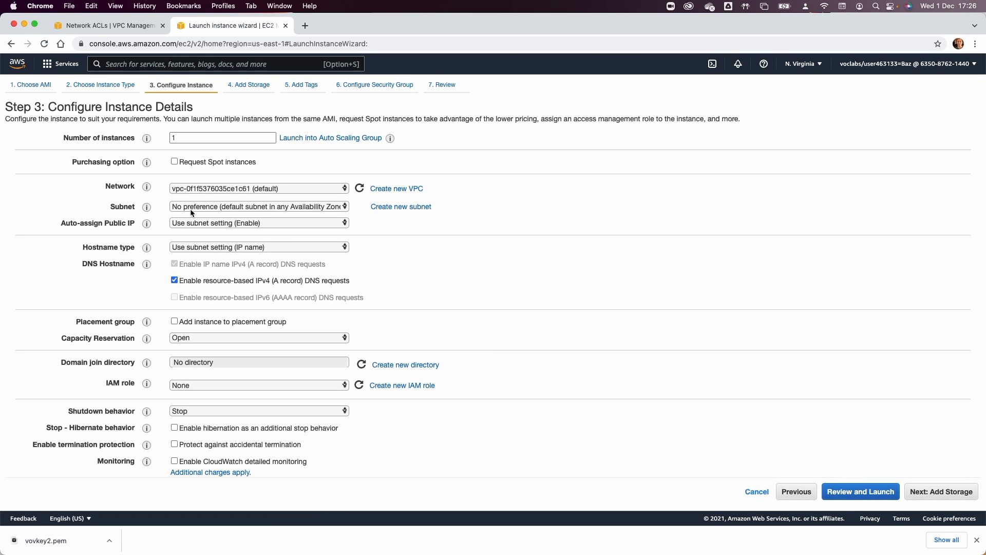
Place the instance in Lab VPC's Public Subnet and advance to Add Storage.
left_click(211, 188)
left_click(221, 200)
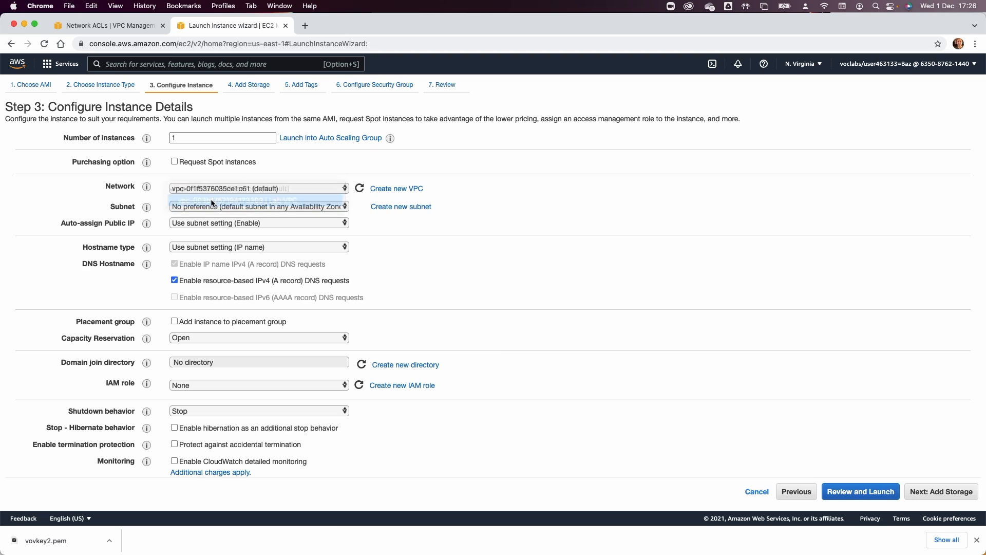
left_click(237, 208)
left_click(236, 206)
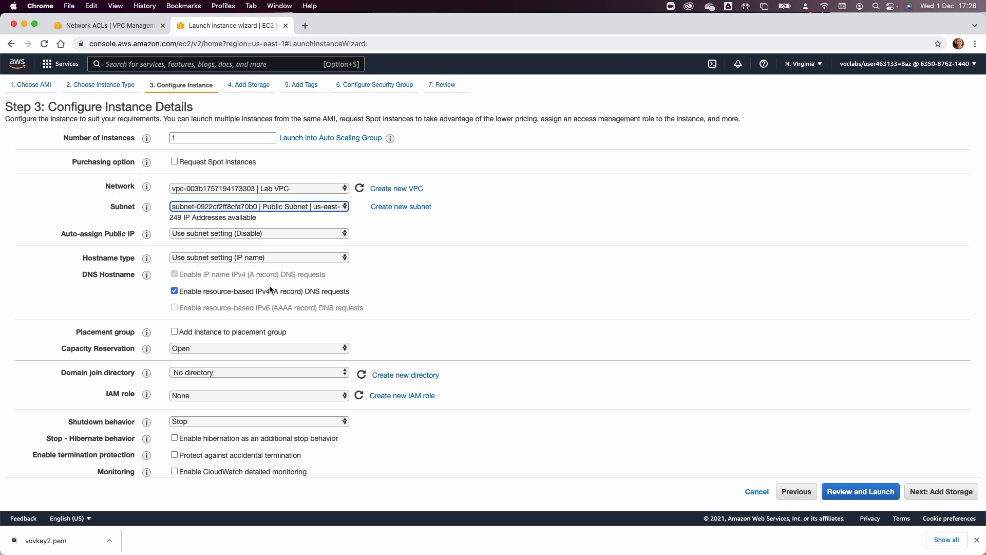
scroll(304, 306, "down", 3)
scroll(304, 304, "up", 3)
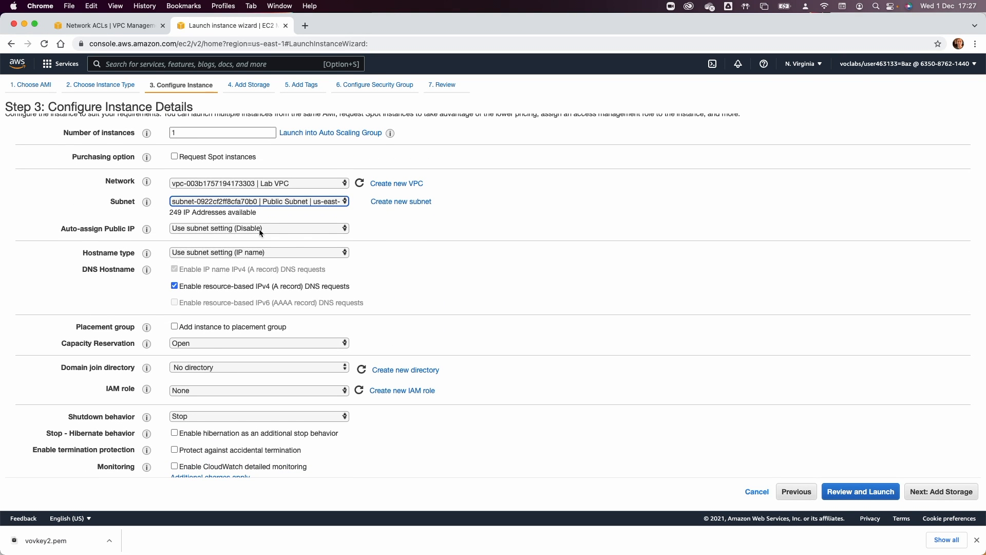
scroll(320, 273, "down", 1)
scroll(320, 274, "down", 10)
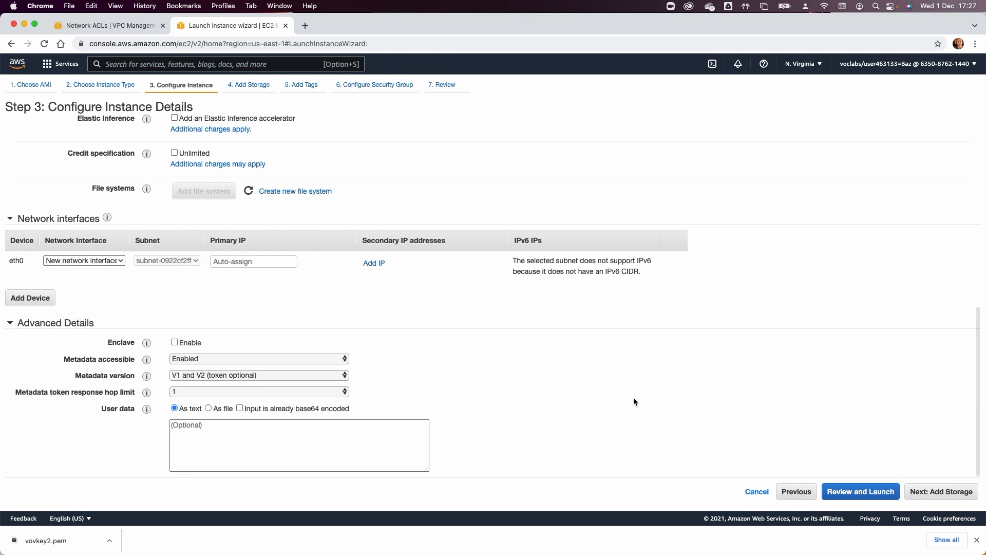
left_click(942, 490)
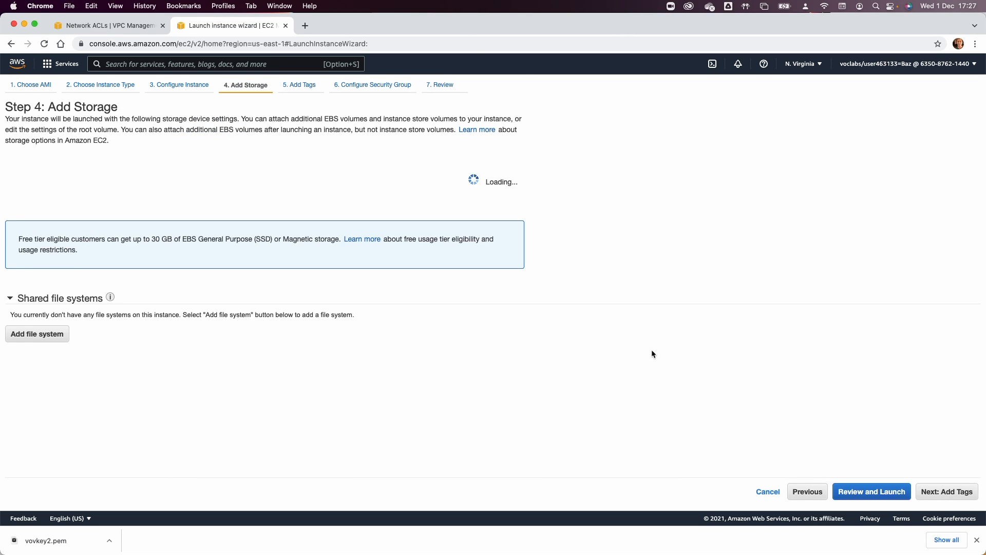
Move back and forth through the launch wizard, ending at the Add Tags step.
left_click(958, 492)
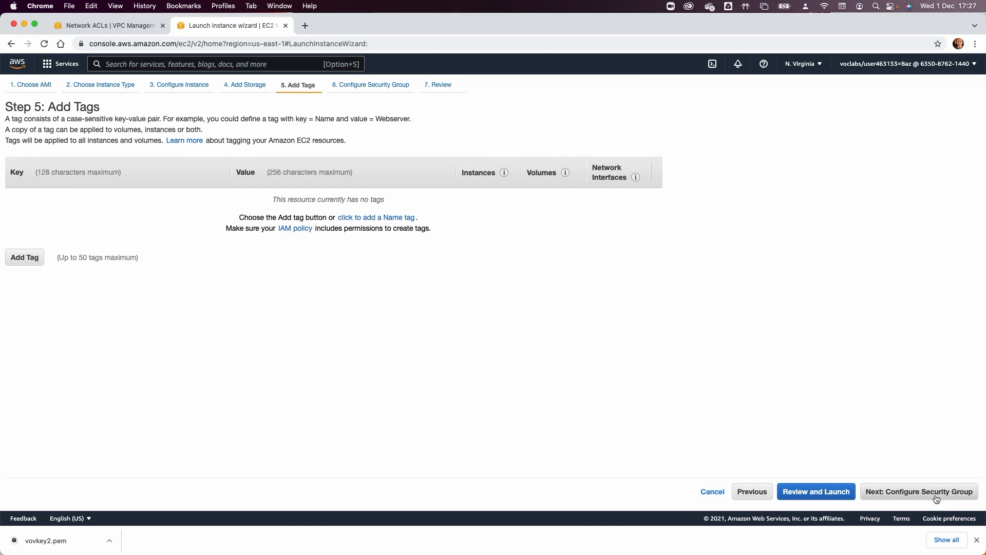
left_click(751, 492)
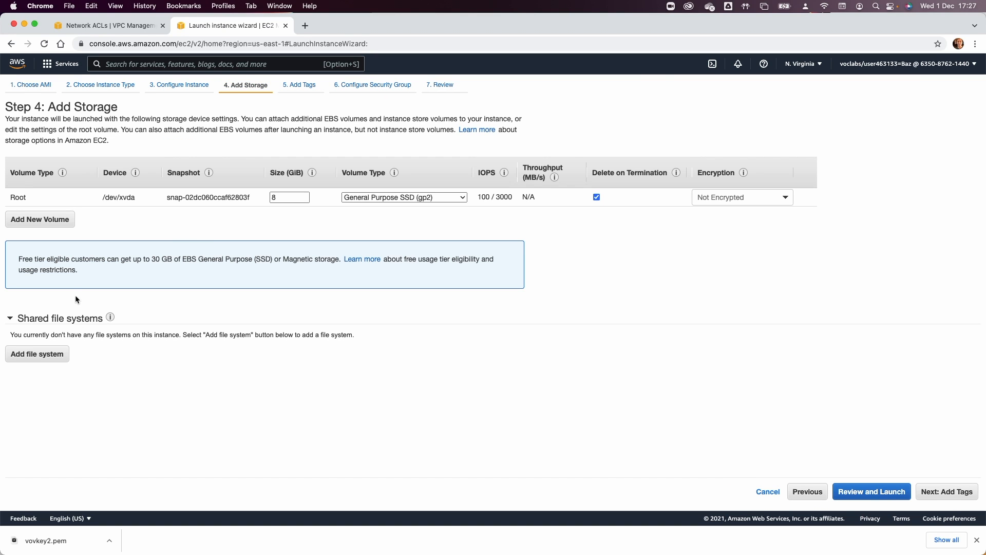
left_click(808, 491)
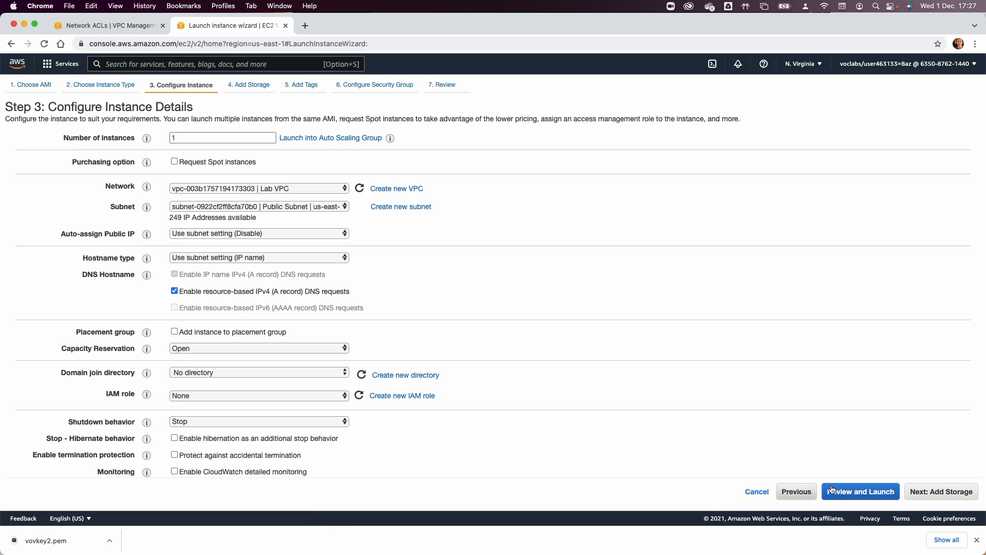
left_click(947, 493)
left_click(948, 493)
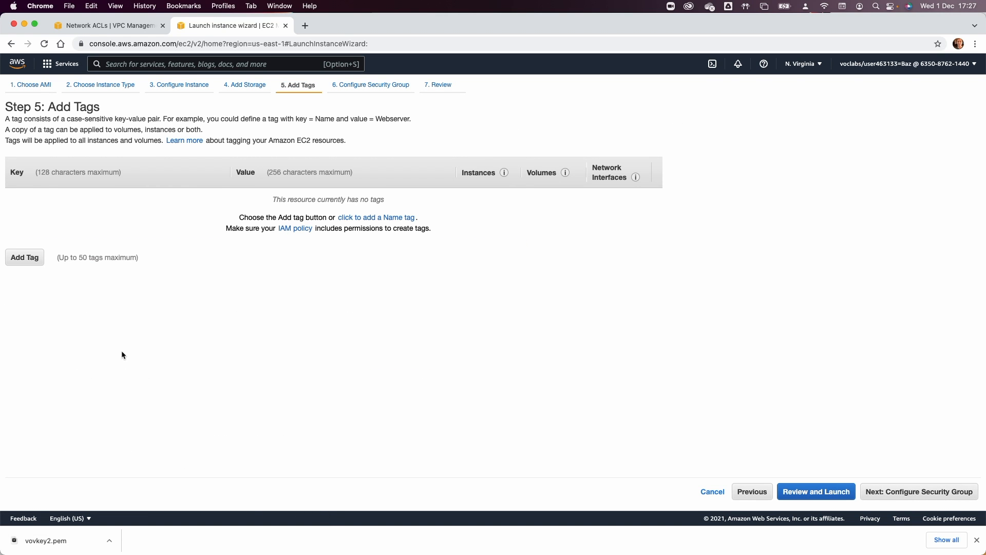
Tag the instance with Key Name and Value 'Test Instance', then continue to security groups.
left_click(27, 260)
type("Name")
key("Tab")
type("test la")
key("BackSpace")
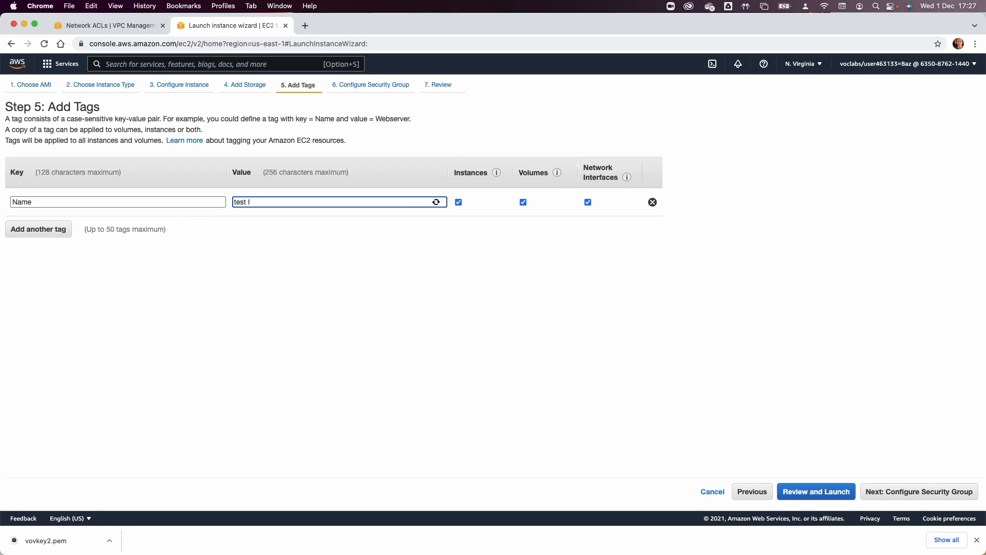
type("nstance")
left_click(232, 203)
key("Delete")
type("T")
left_click(914, 491)
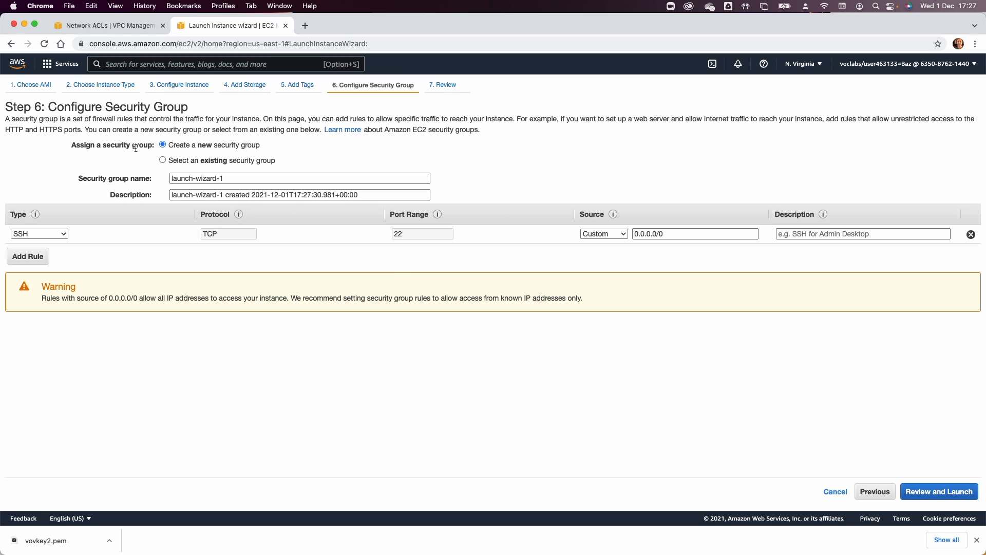
Rename the security group to 'test sg', allow All ICMP - IPv4, and continue through Review and Launch.
triple_click(210, 178)
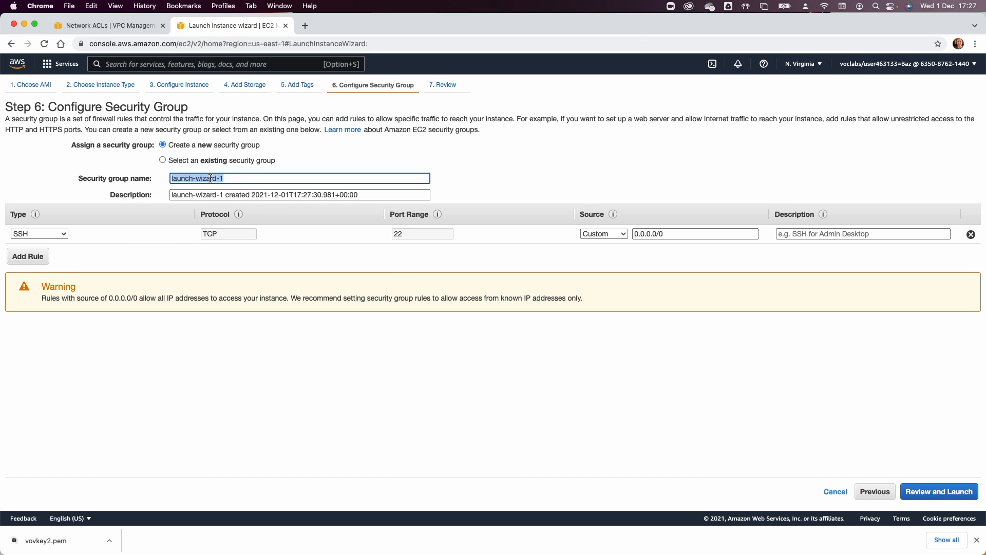
type("test sg")
key("Tab")
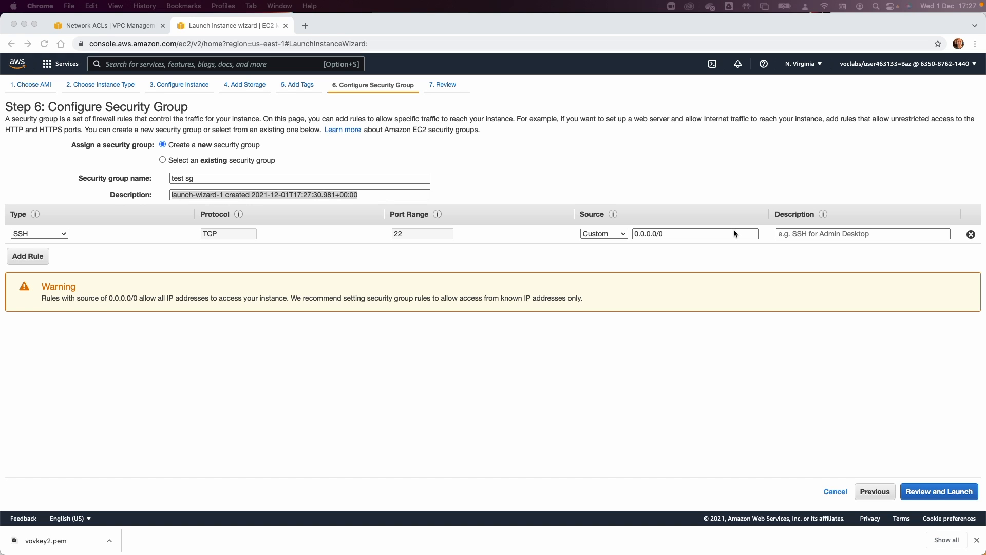
left_click(51, 241)
left_click(42, 234)
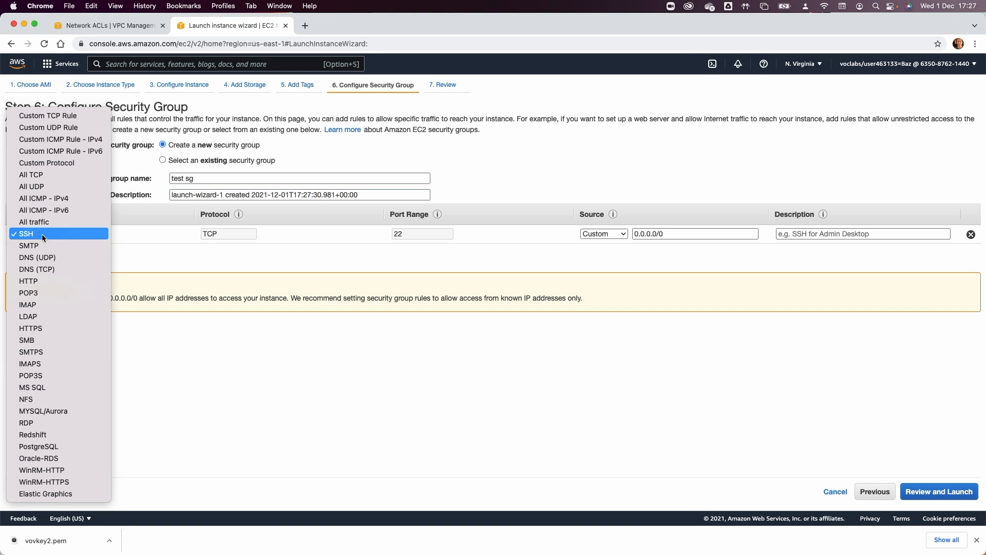
left_click(63, 199)
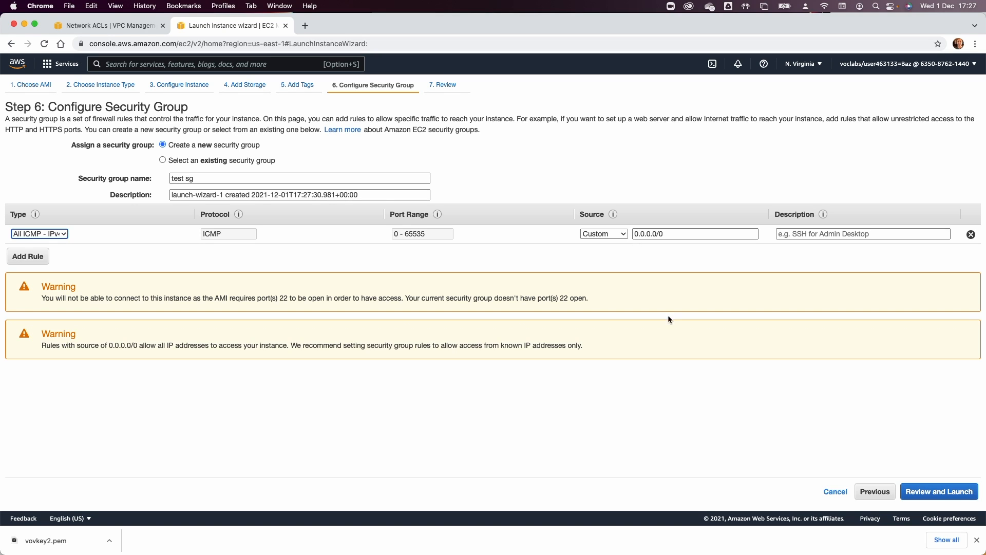
left_click(926, 492)
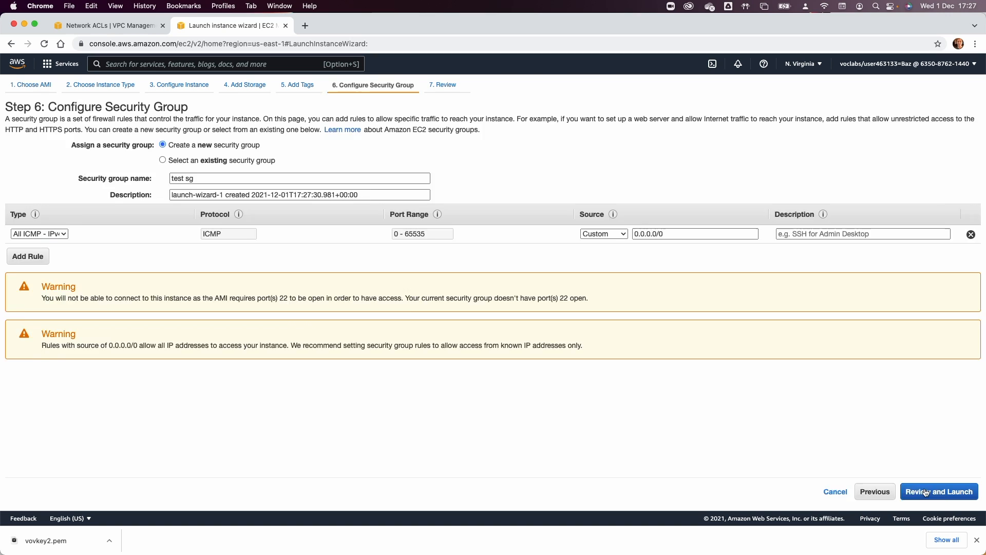
left_click(960, 493)
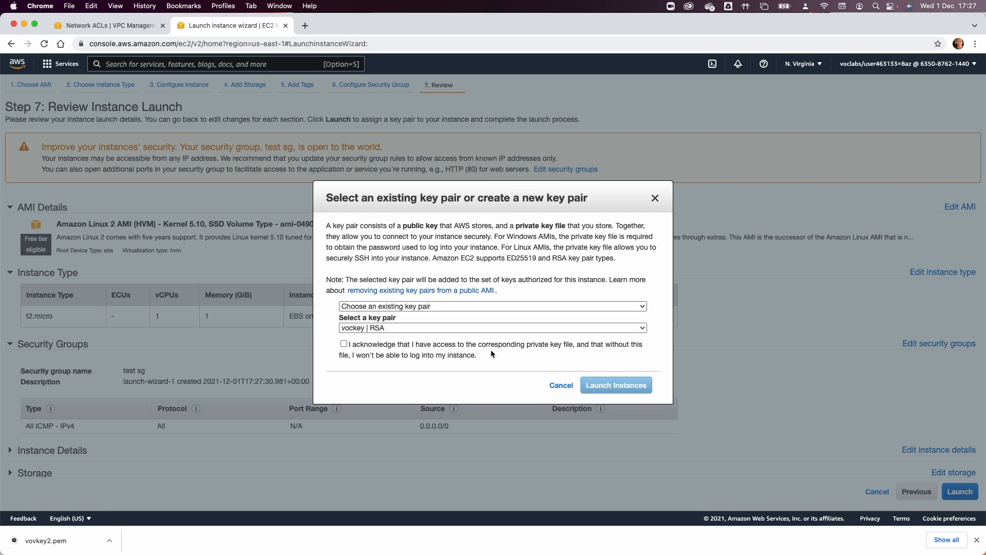
Acknowledge the existing key pair's private key file and launch the Test Instance.
left_click(438, 348)
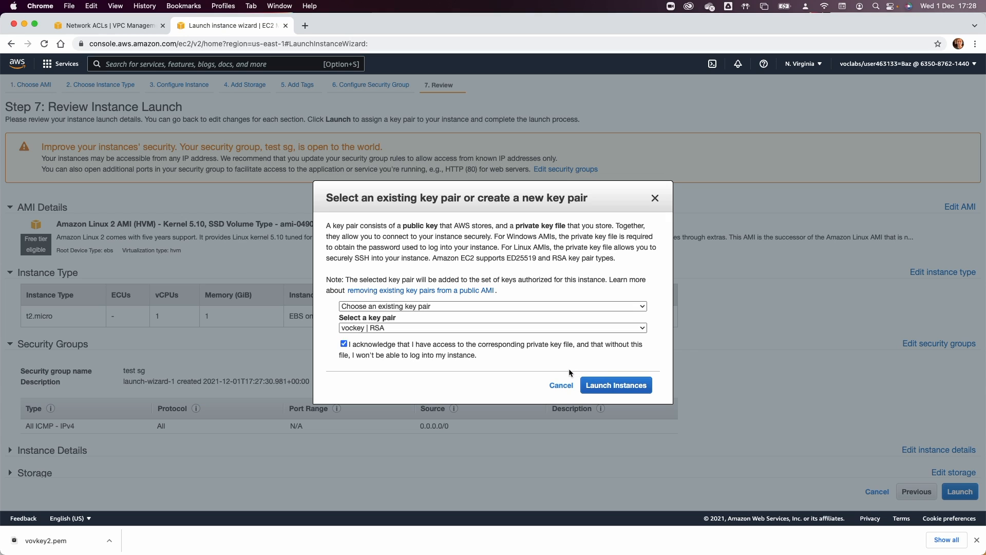
left_click(609, 386)
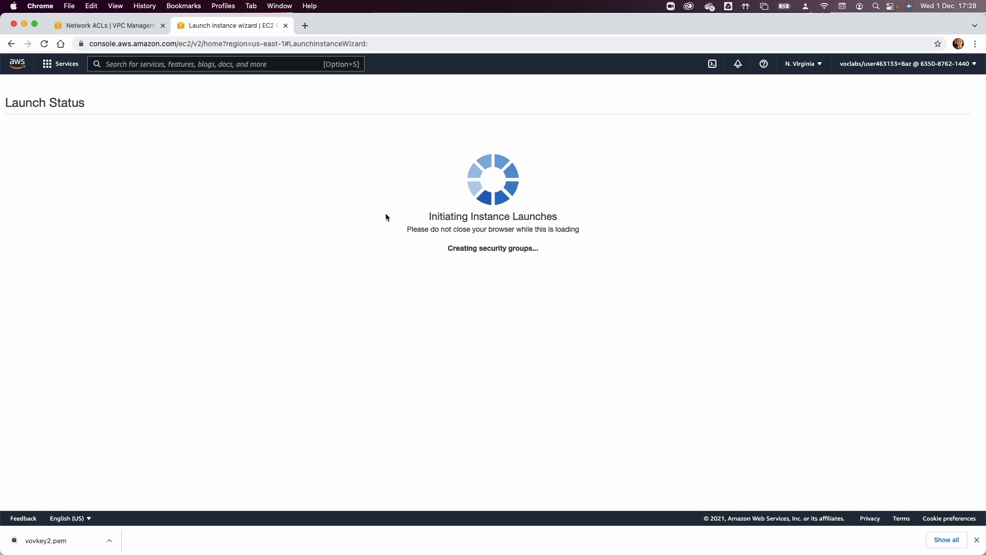
left_click(976, 540)
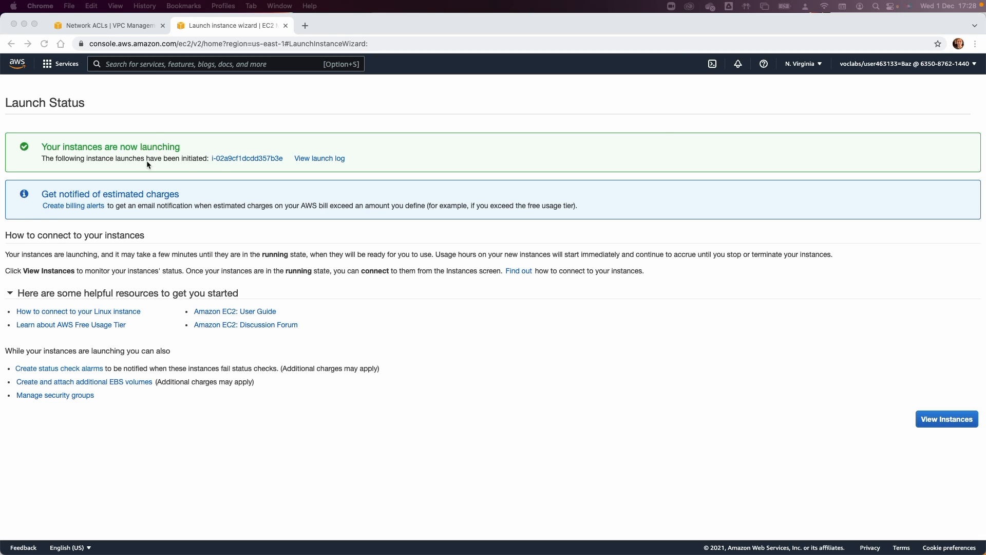
left_click(223, 158)
Open the new instance, refresh the list, and clear the filter so all three instances show.
left_click(223, 159)
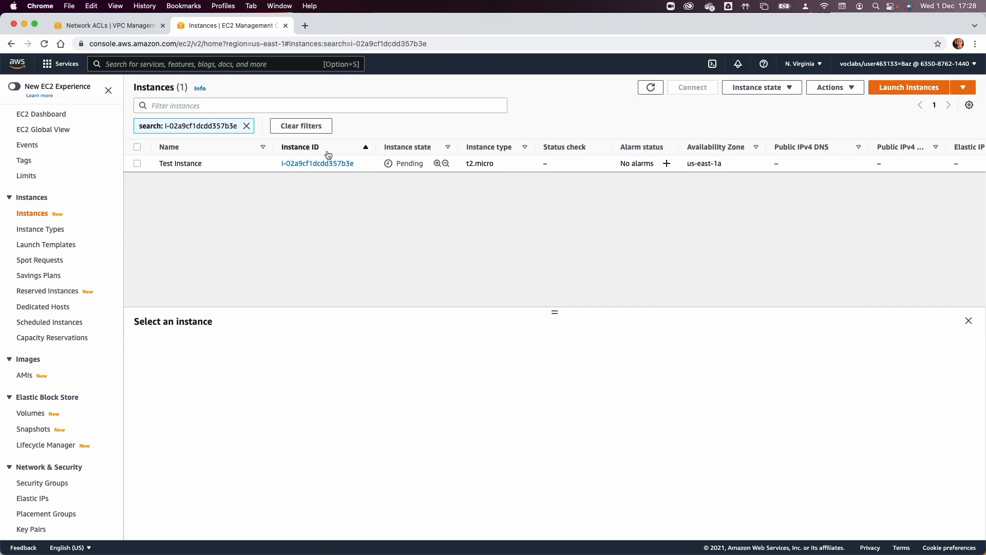
key("super+Tab")
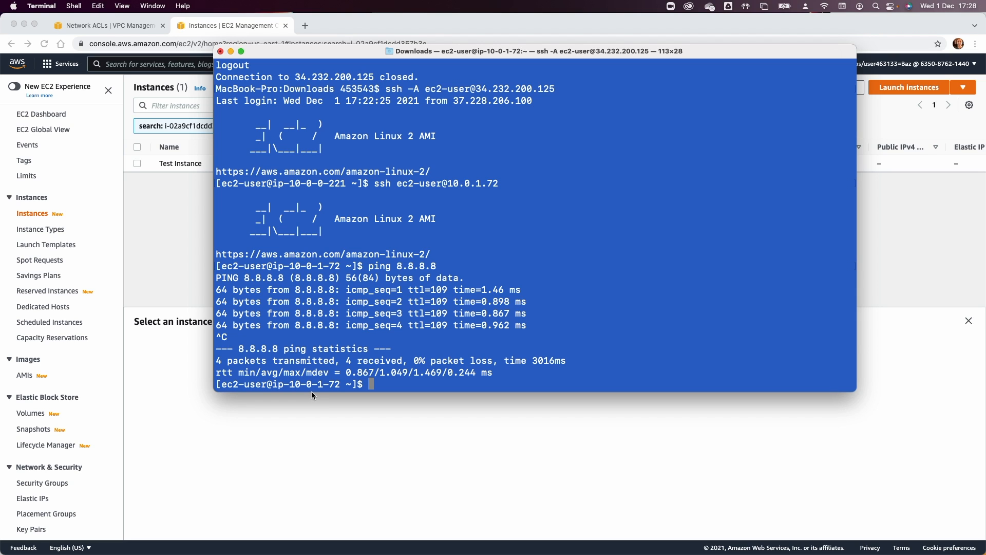
left_click(240, 437)
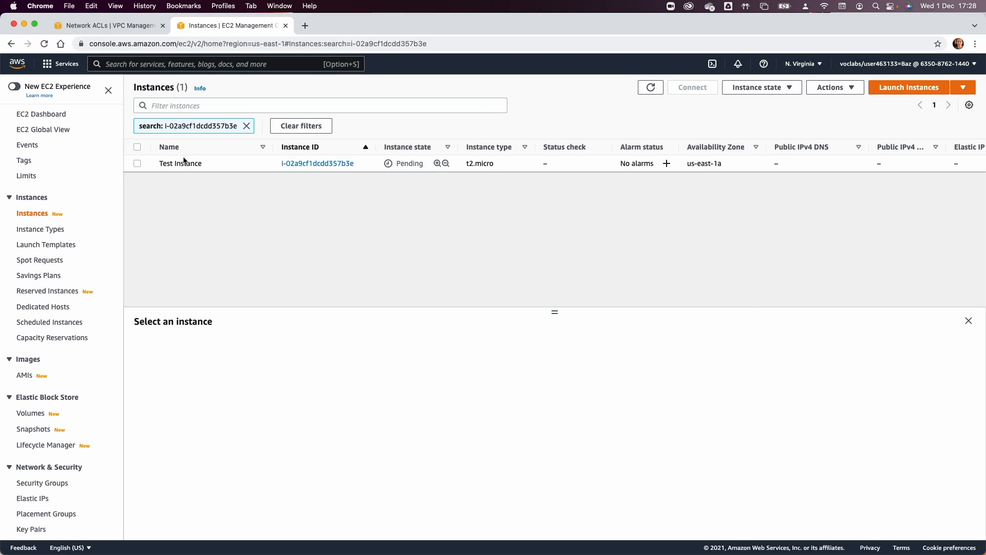
left_click(137, 164)
left_click(648, 88)
left_click(648, 89)
left_click(649, 89)
left_click(246, 126)
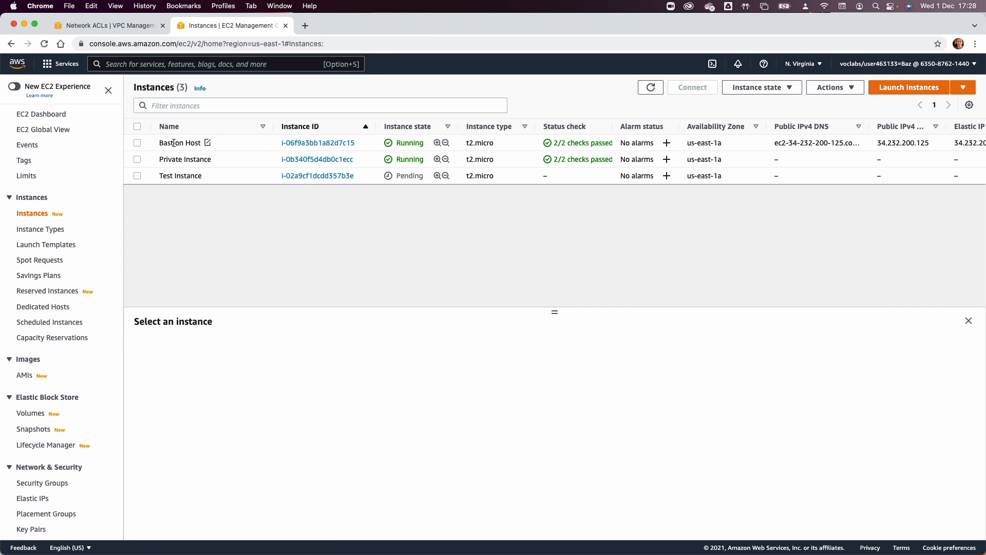
Select Test Instance and copy its private IPv4 address 10.0.0.213.
left_click(175, 176)
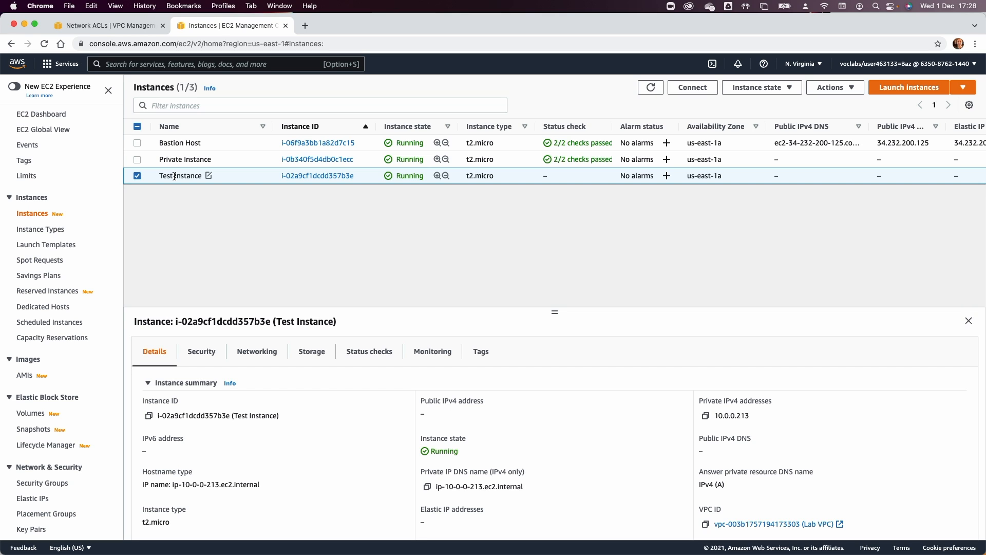
left_click(651, 87)
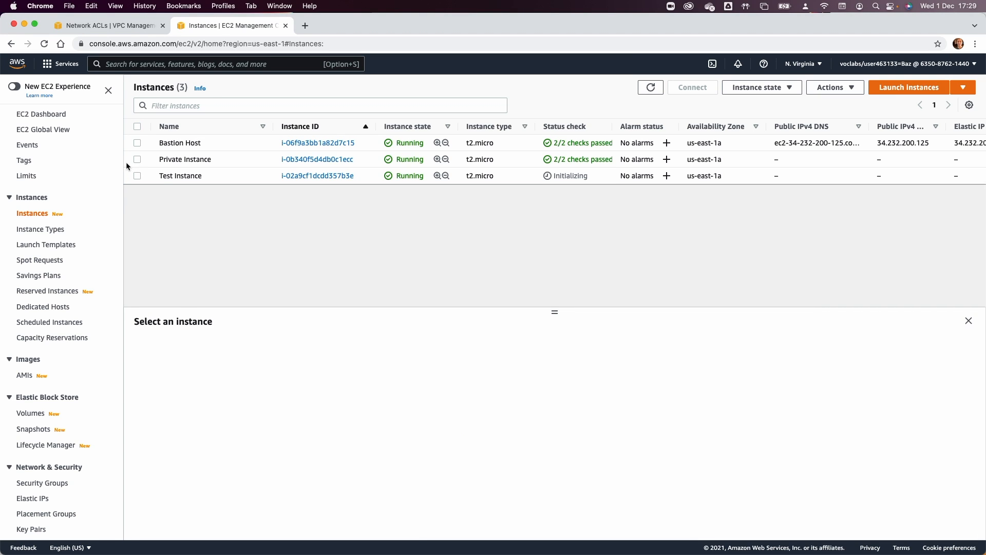
left_click(137, 176)
left_click(706, 416)
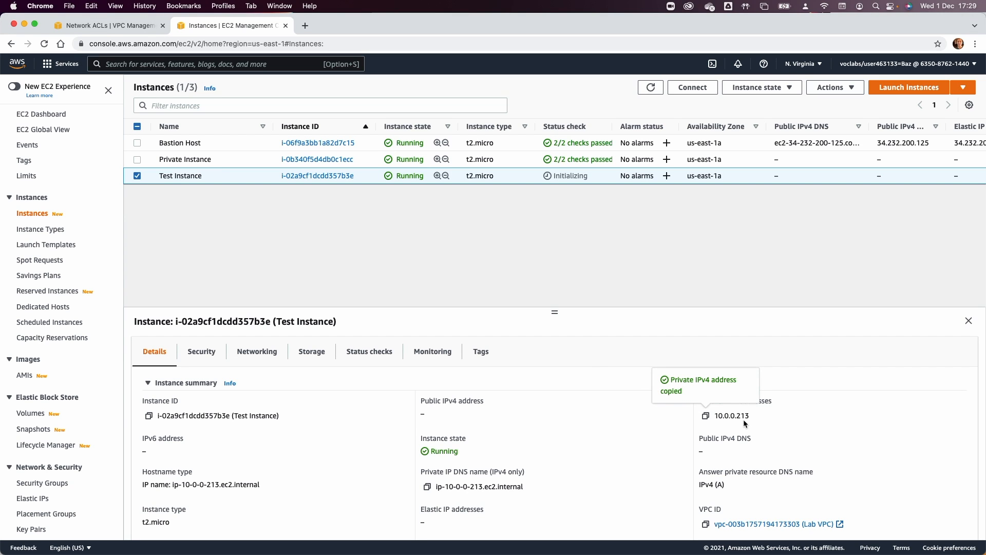
Highlight the 10-0-1-72 host address in the terminal prompt, then deselect Test Instance in the browser.
key("super+Tab")
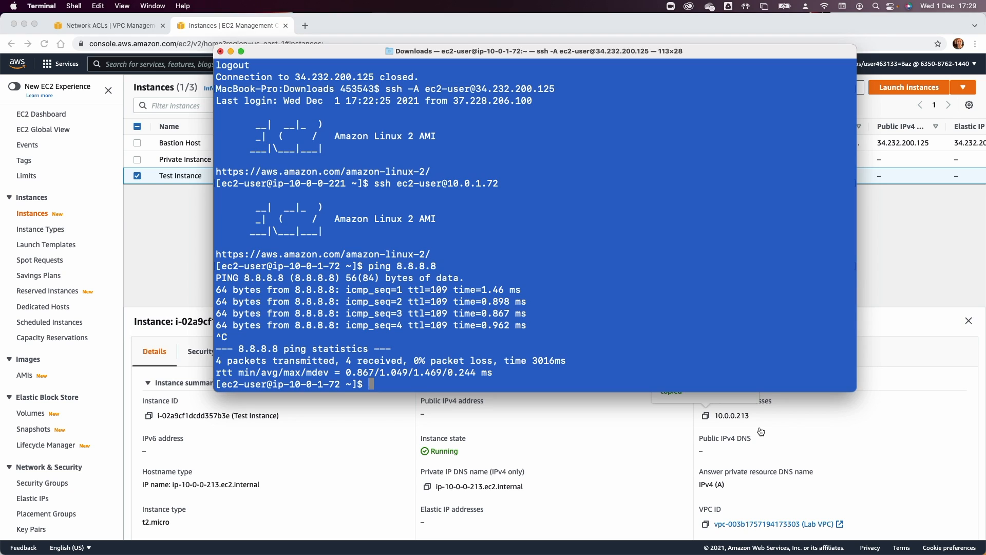
triple_click(315, 384)
double_click(316, 388)
left_click_drag(340, 386, 292, 388)
left_click(240, 430)
left_click(137, 176)
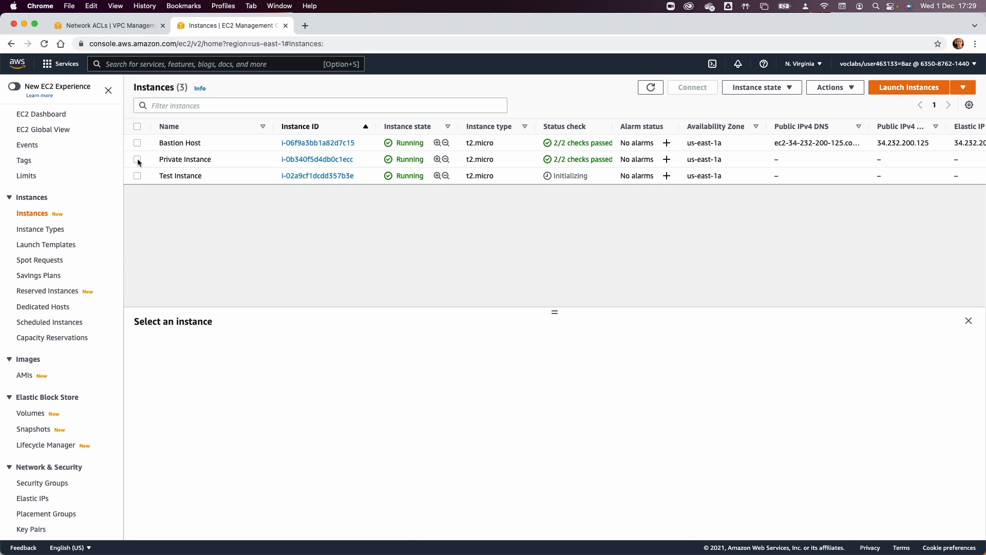
Ping 10.0.0.213 from the Private Instance's terminal, then stop it to see the statistics.
left_click(137, 159)
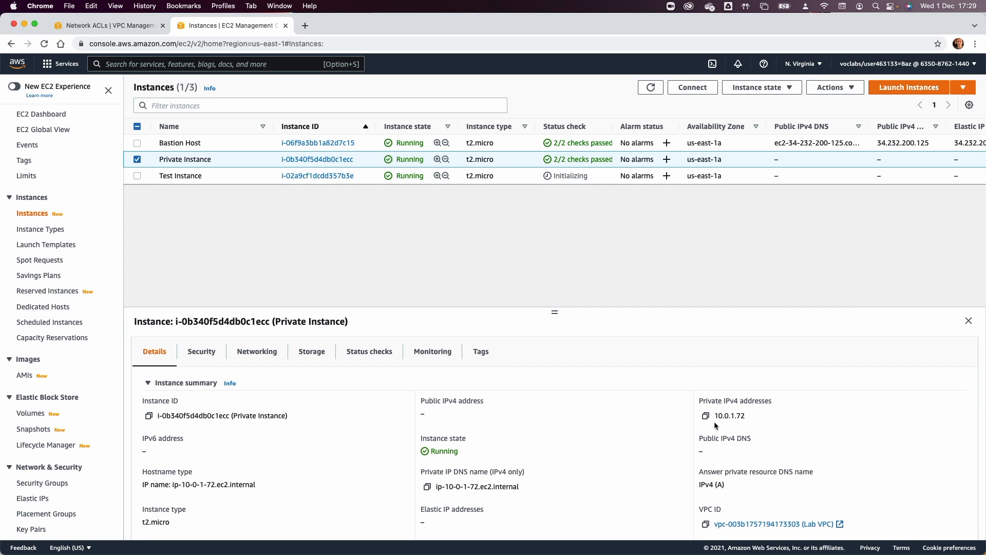
key("super+Tab")
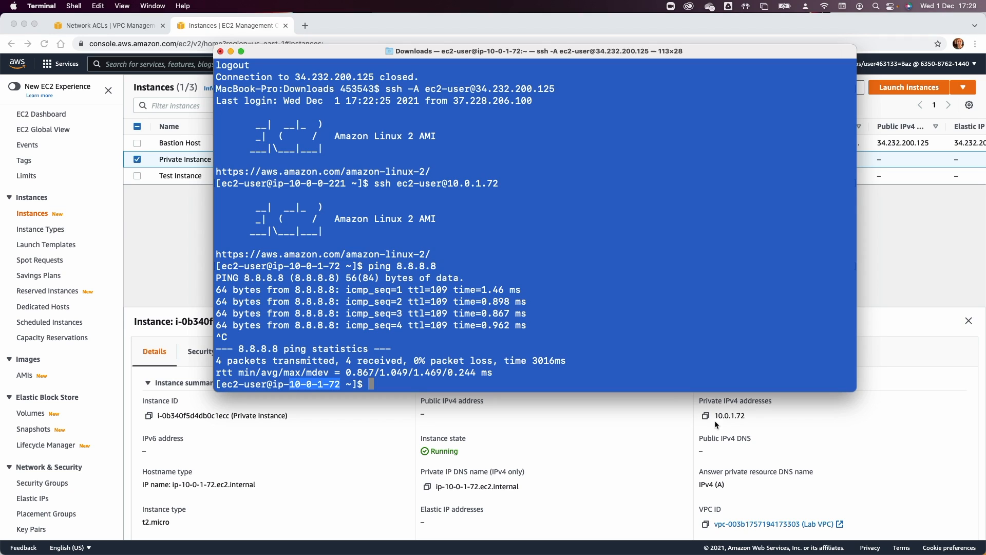
left_click(599, 363)
type("pin g")
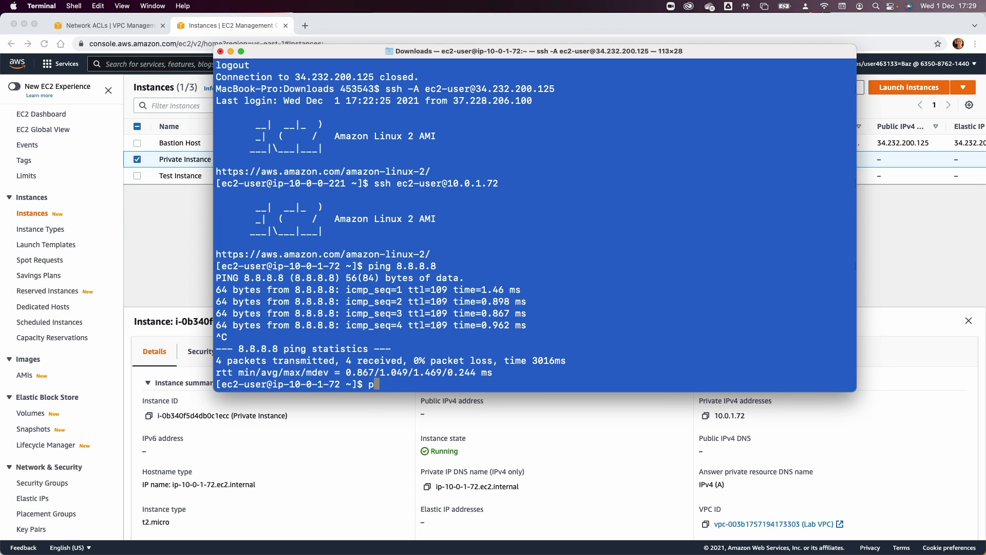
key("BackSpace")
key("BackSpace")
type("g 10.0.0.213")
key("Return")
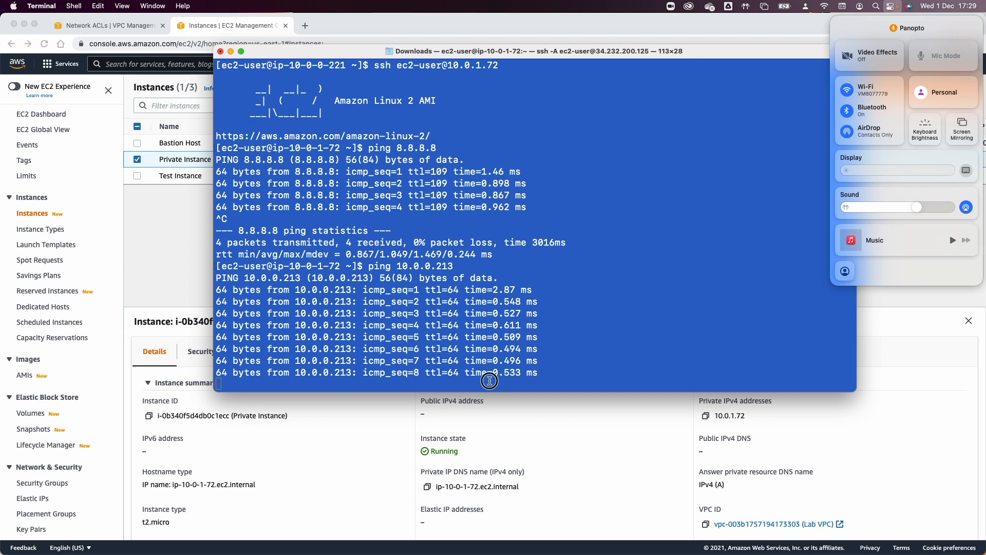
key("ctrl+c")
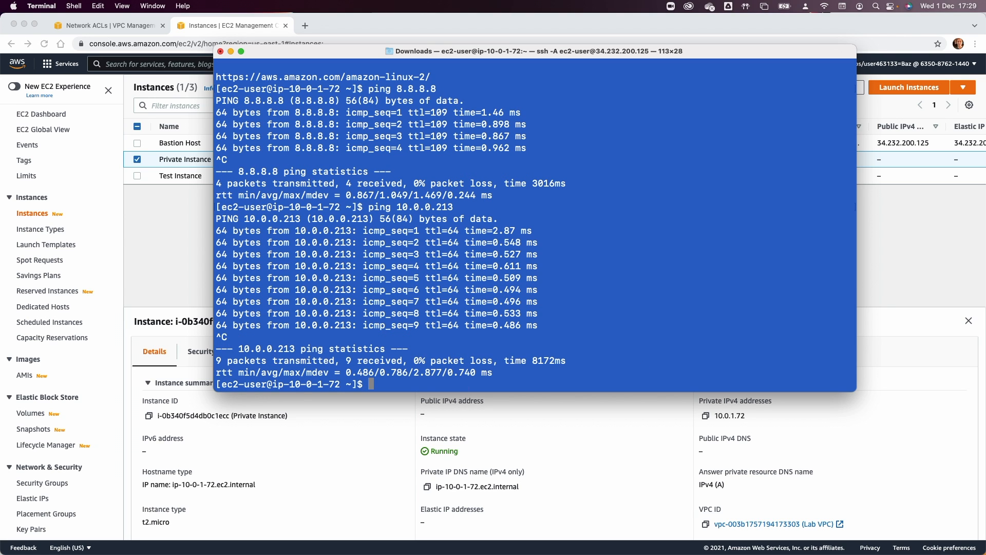
Rerun the ping to 10.0.0.213 and bring the browser back in front.
key("Up")
key("Return")
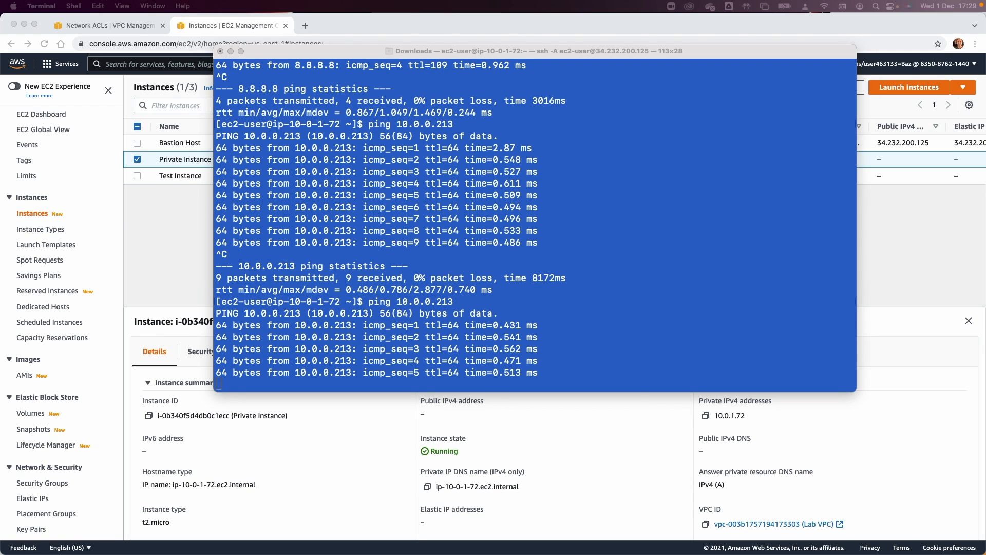
left_click(637, 401)
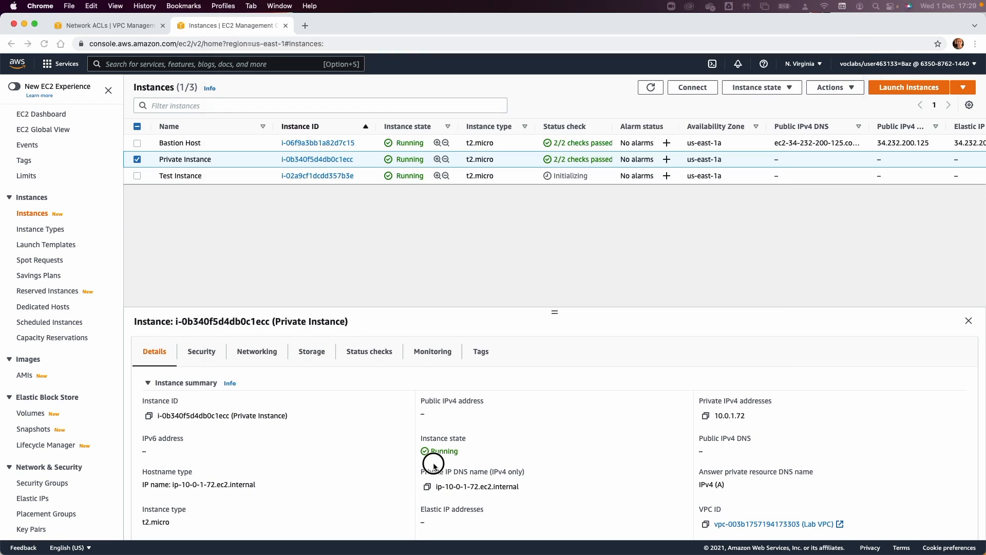
Select Lab Network ACL on the Network ACLs page and open its inbound rules editor.
left_click(99, 31)
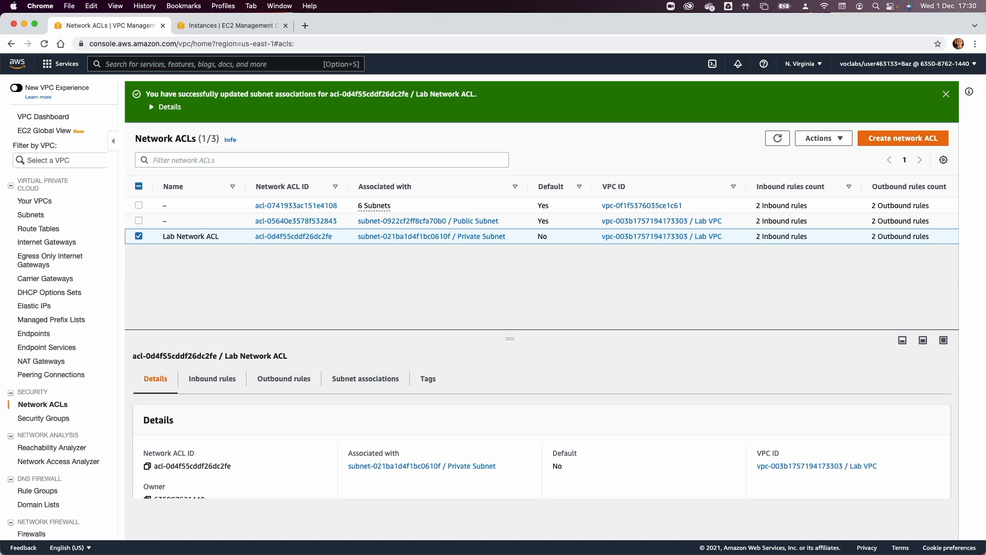
left_click(215, 379)
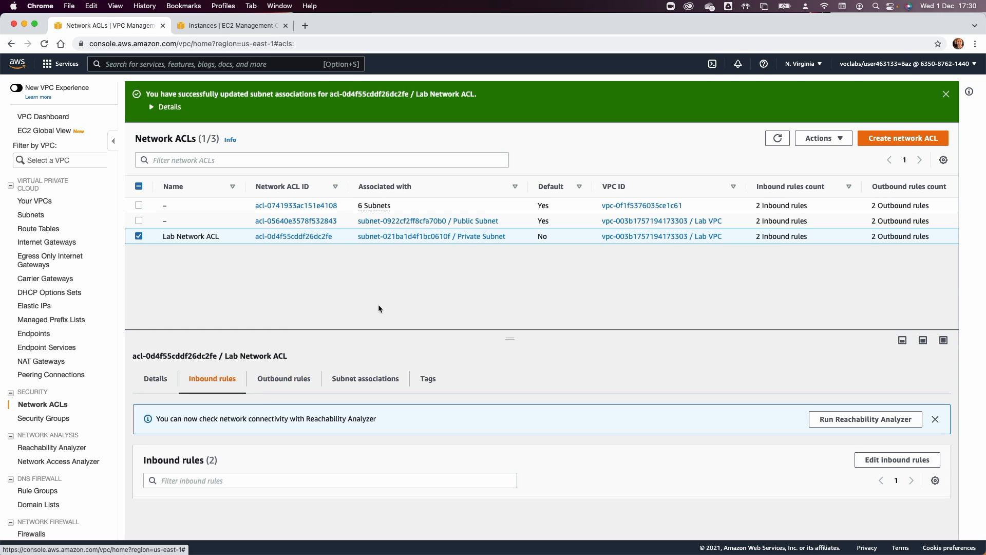
left_click(900, 460)
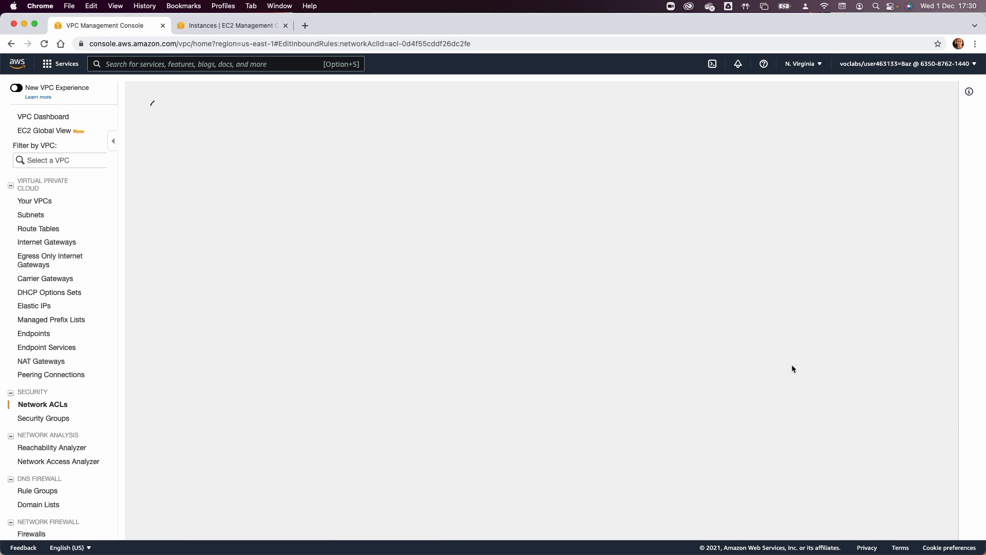
left_click(754, 303)
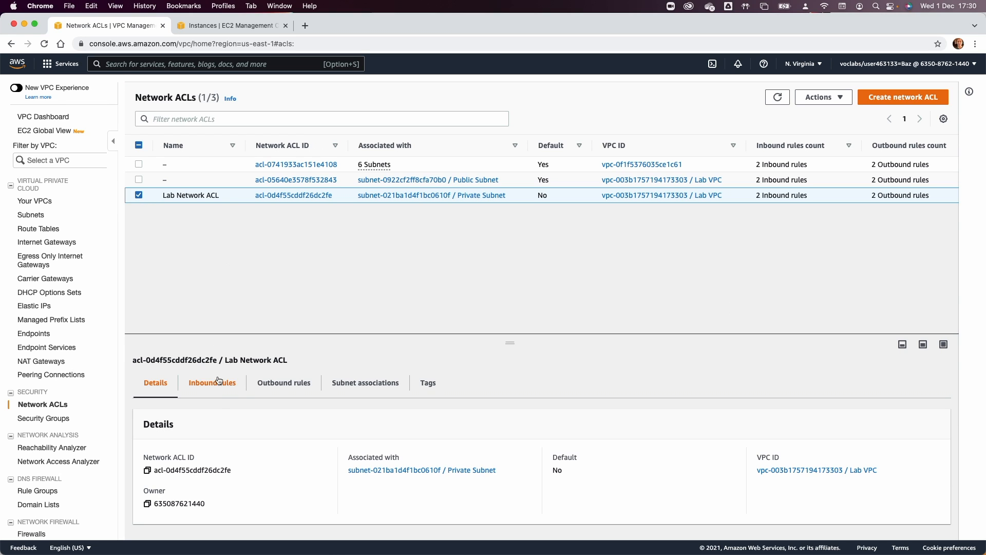
left_click(216, 382)
scroll(719, 478, "down", 1)
left_click(889, 439)
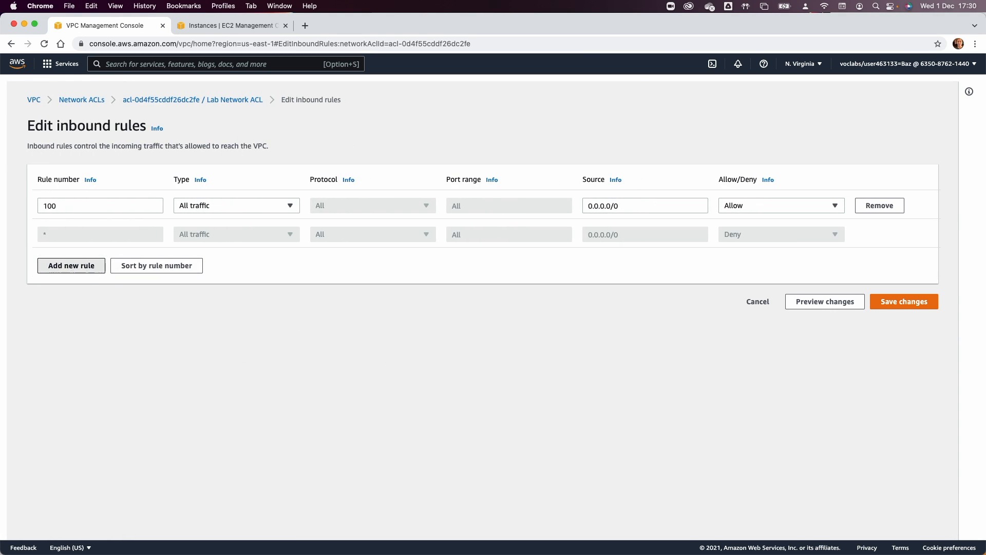
Add inbound rule 41 of type Custom ICMP - IPv4 with protocol All.
left_click(71, 265)
left_click(58, 235)
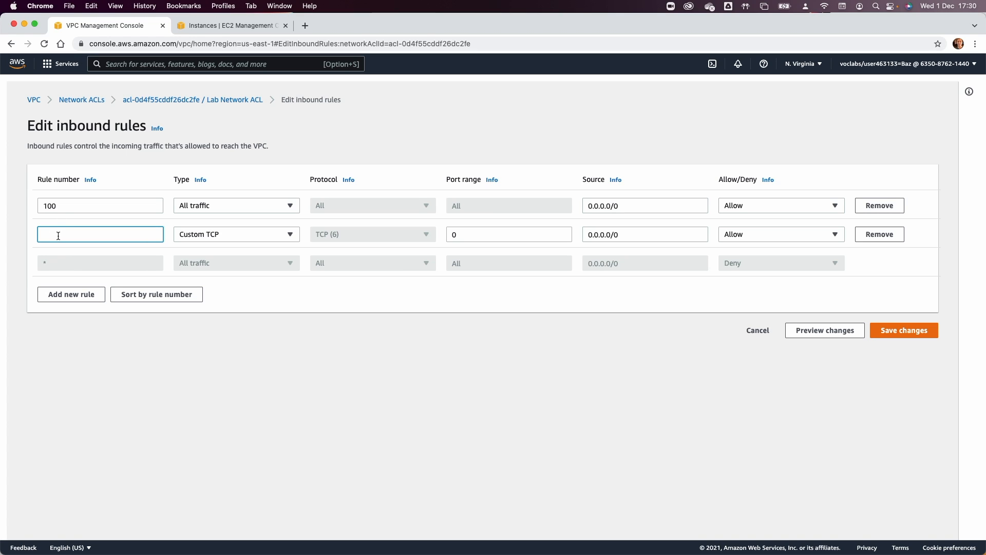
type("200")
double_click(59, 234)
type("41")
key("Tab")
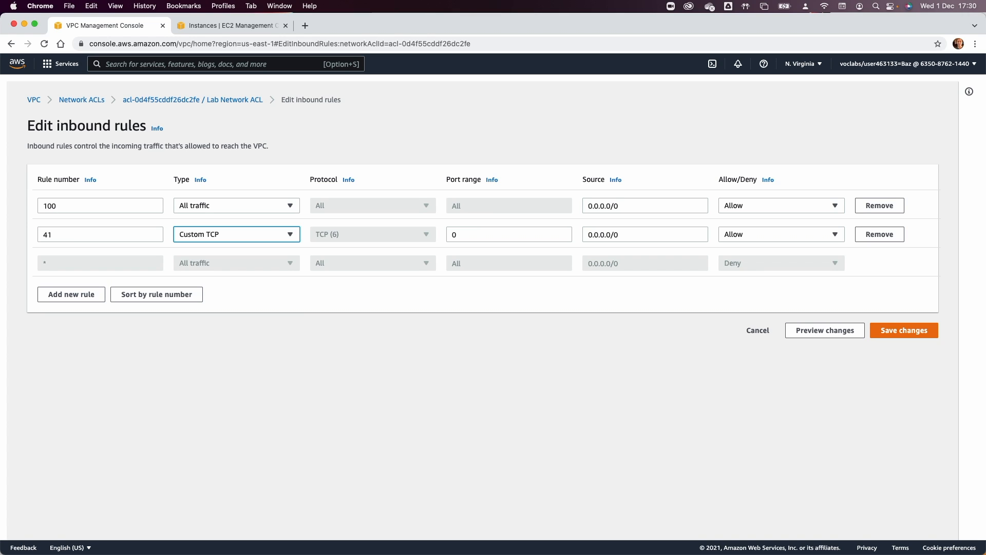
left_click(246, 240)
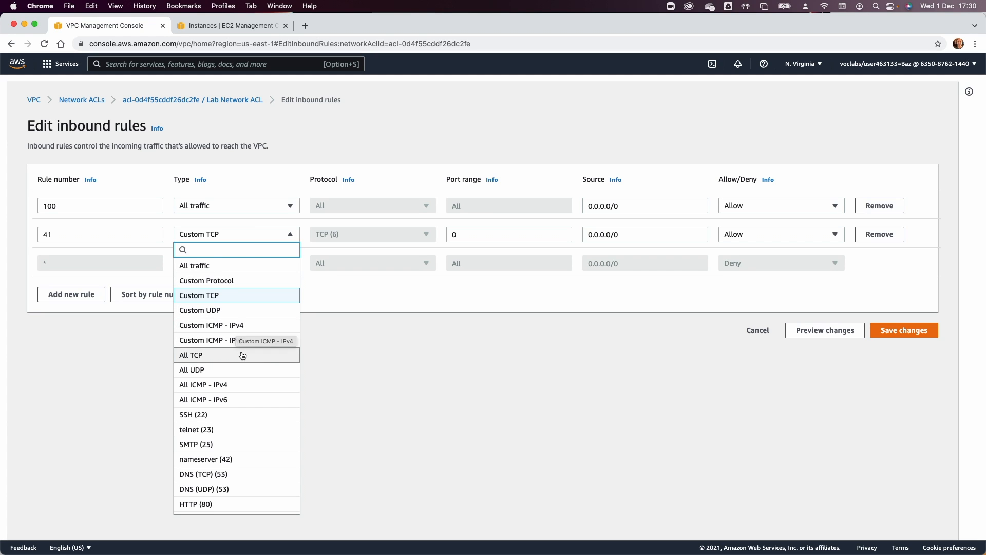
scroll(239, 342, "down", 6)
scroll(242, 354, "up", 6)
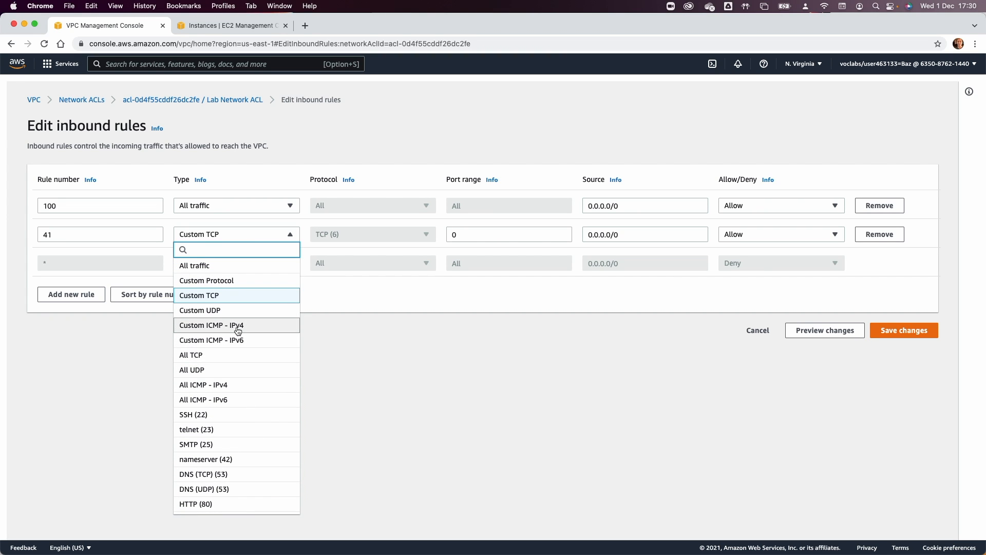
left_click(238, 328)
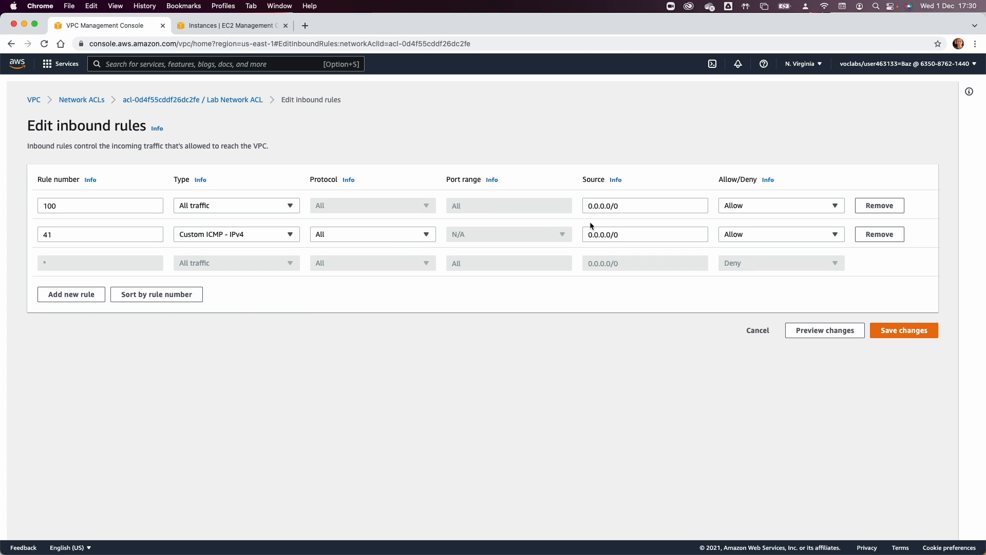
left_click(387, 235)
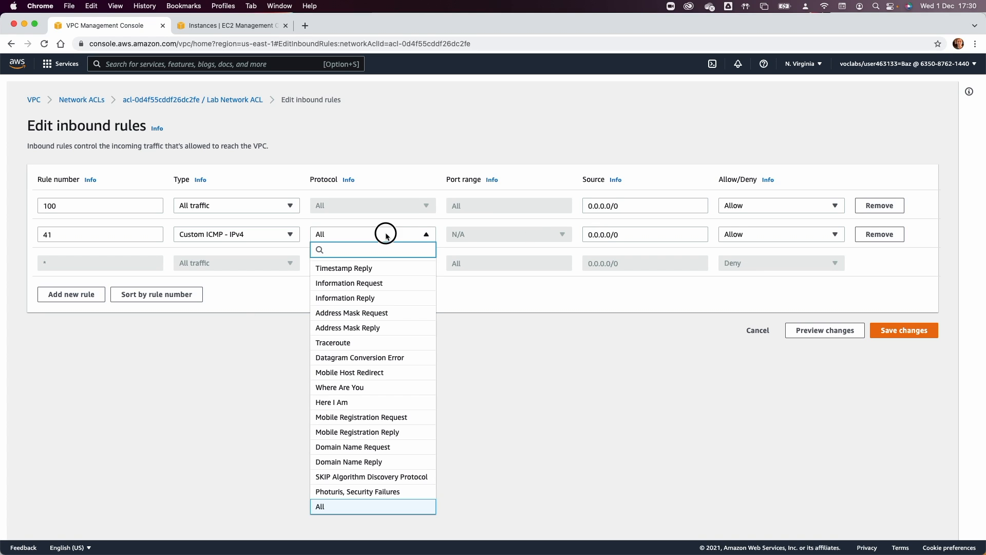
left_click(386, 235)
Clear the 0.0.0.0/0 source and copy Test Instance's private IP from the EC2 instances page.
left_click(617, 236)
triple_click(608, 235)
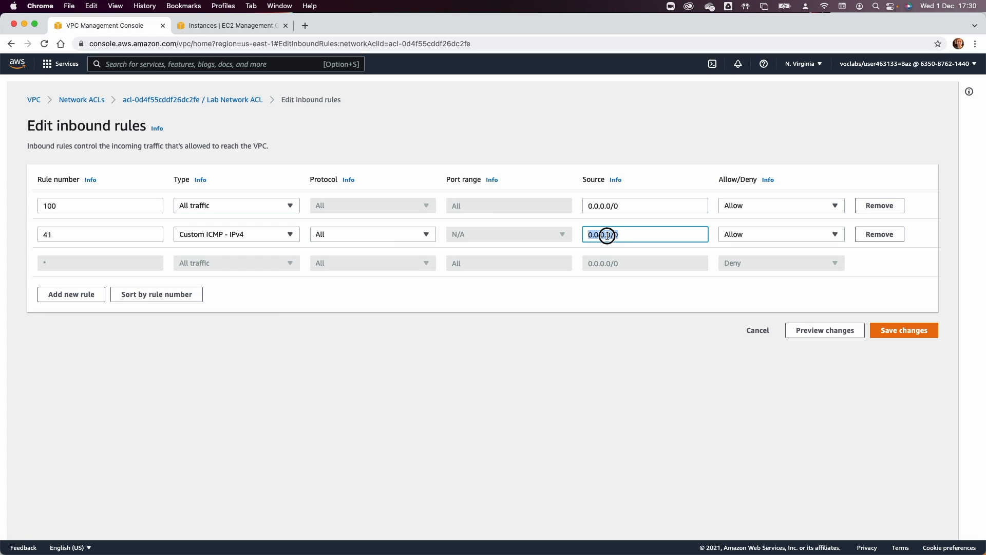
key("BackSpace")
left_click(228, 26)
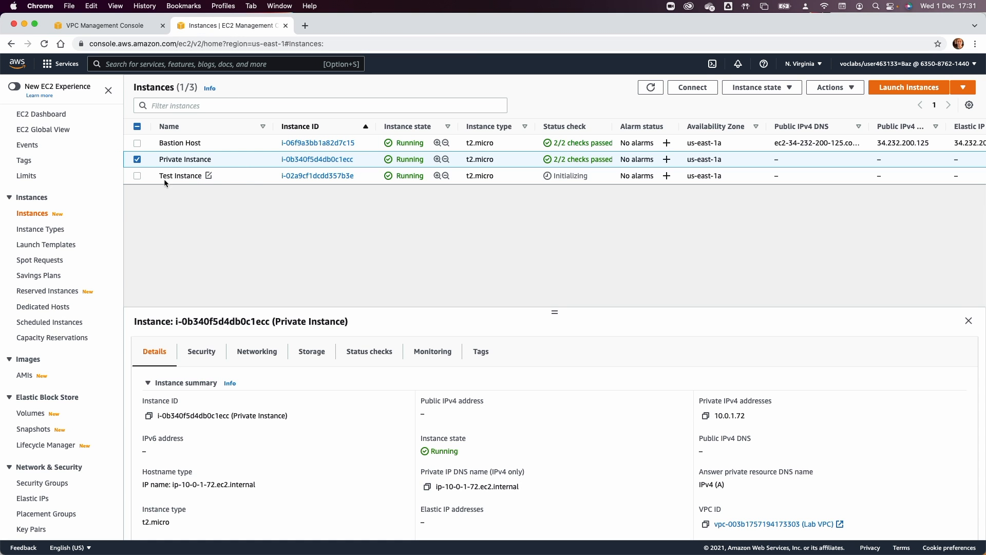
left_click(138, 160)
left_click(137, 176)
left_click(706, 416)
Set rule 41's source to 10.0.0.213/32 with Deny and save the inbound rules.
left_click(121, 27)
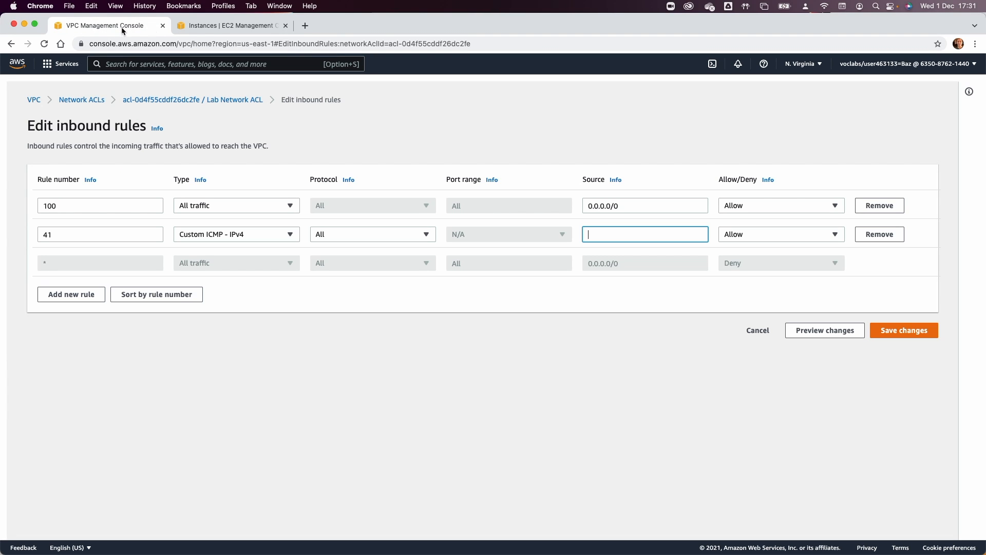
key("super+v")
type("/32")
key("Tab")
left_click(802, 230)
left_click(793, 261)
left_click(908, 331)
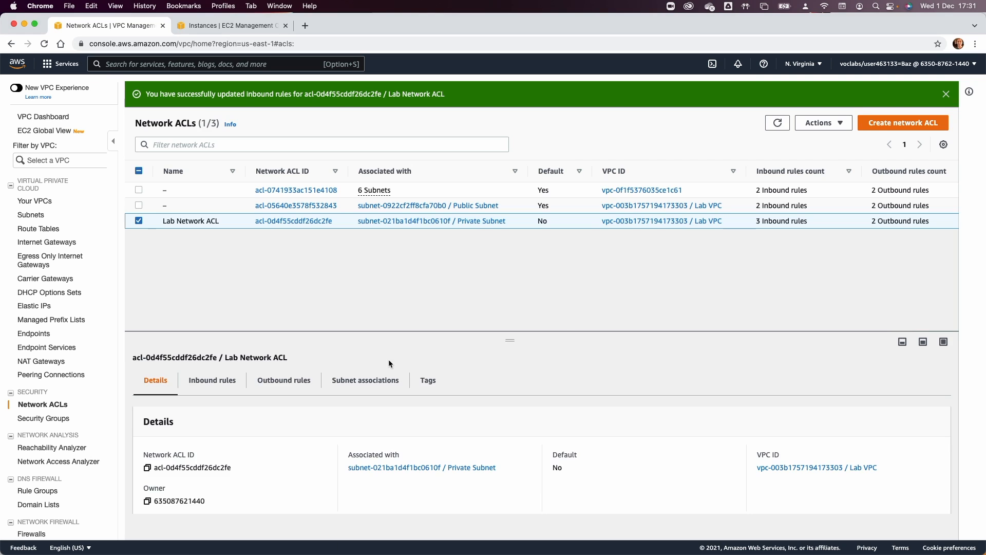
Open Lab Network ACL's outbound rules editor and add rule 41 as Custom ICMP - IPv4, protocol All.
left_click(277, 388)
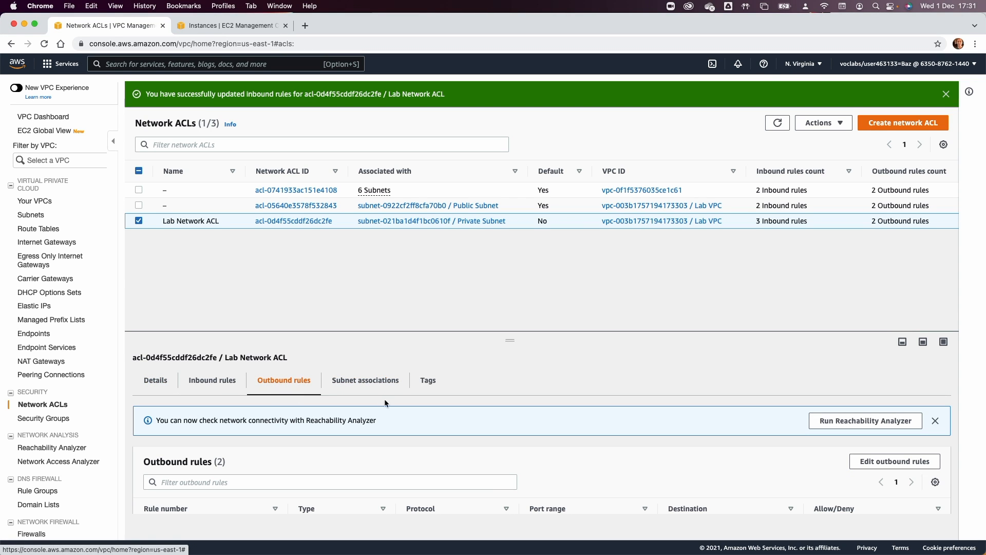
left_click(854, 461)
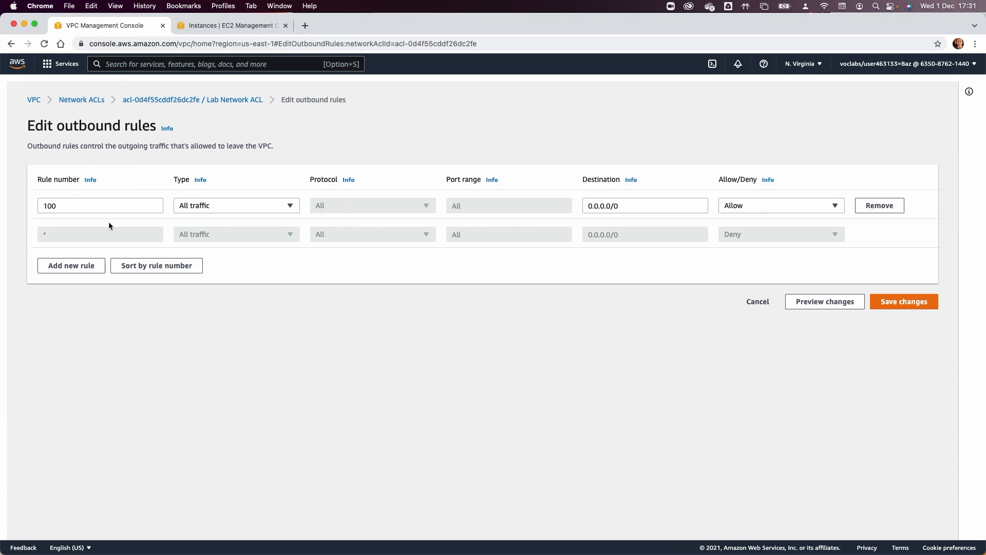
left_click(76, 266)
left_click(76, 235)
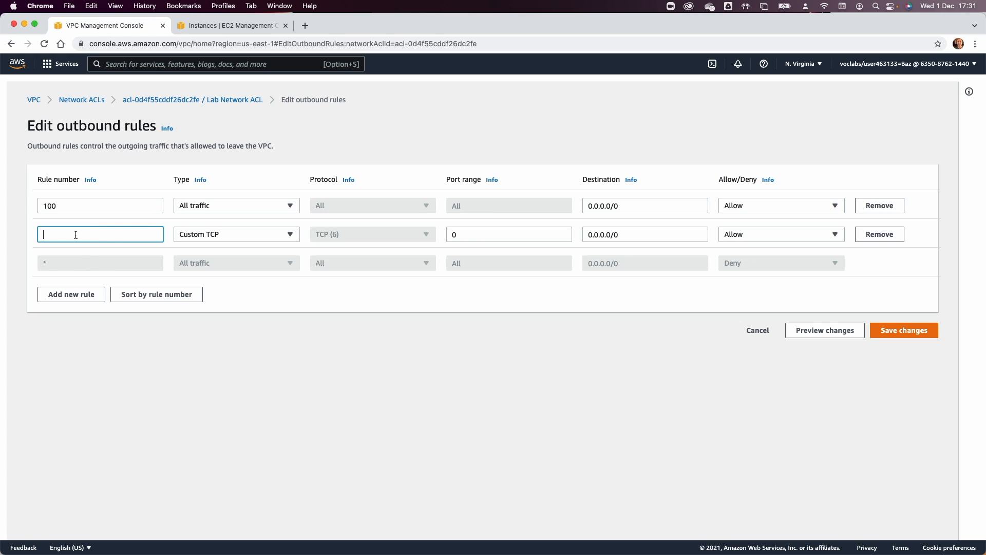
type("41")
key("Tab")
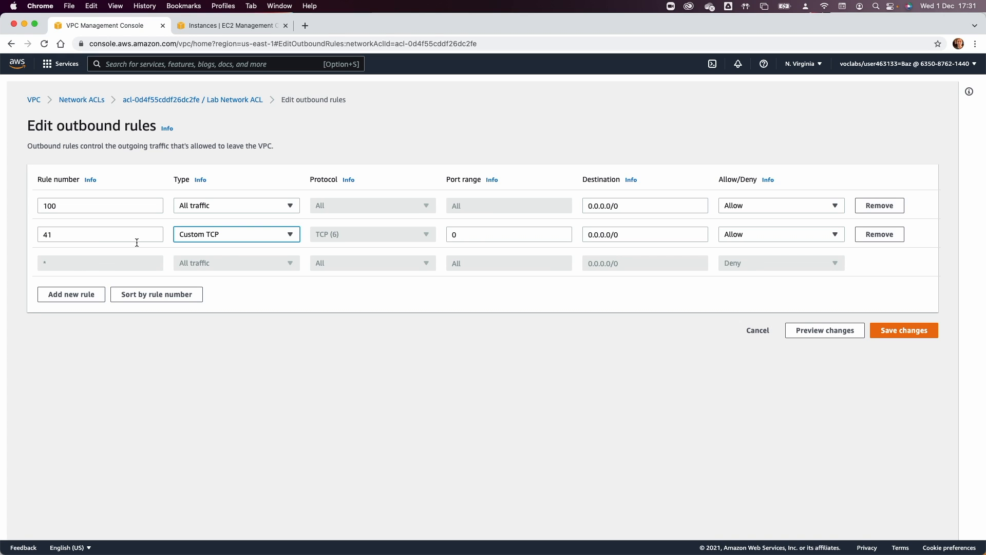
left_click(266, 239)
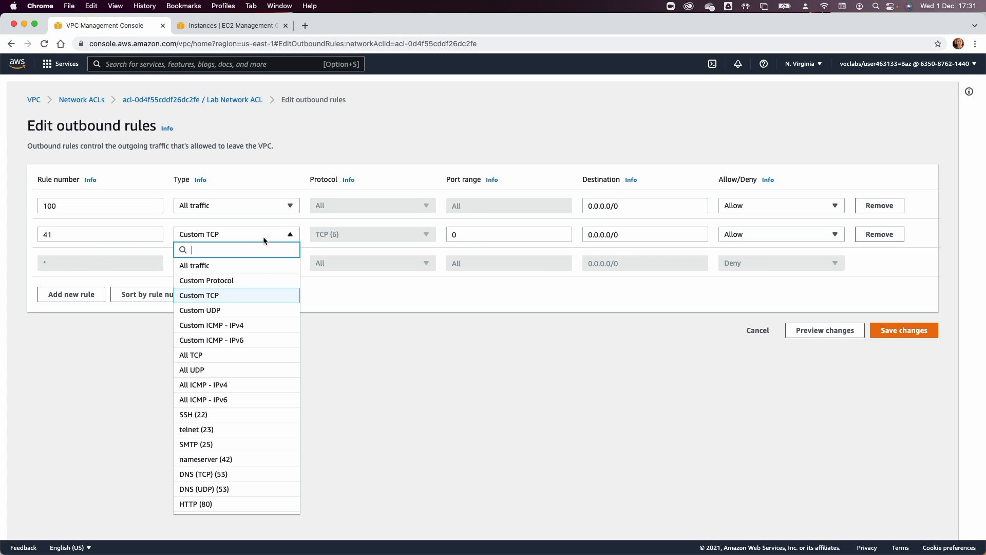
left_click(247, 326)
left_click(401, 236)
left_click(401, 238)
Set outbound rule 41's destination to 10.0.0.213/32 with Deny and save.
left_click(603, 235)
triple_click(603, 235)
type("10.0.0.213")
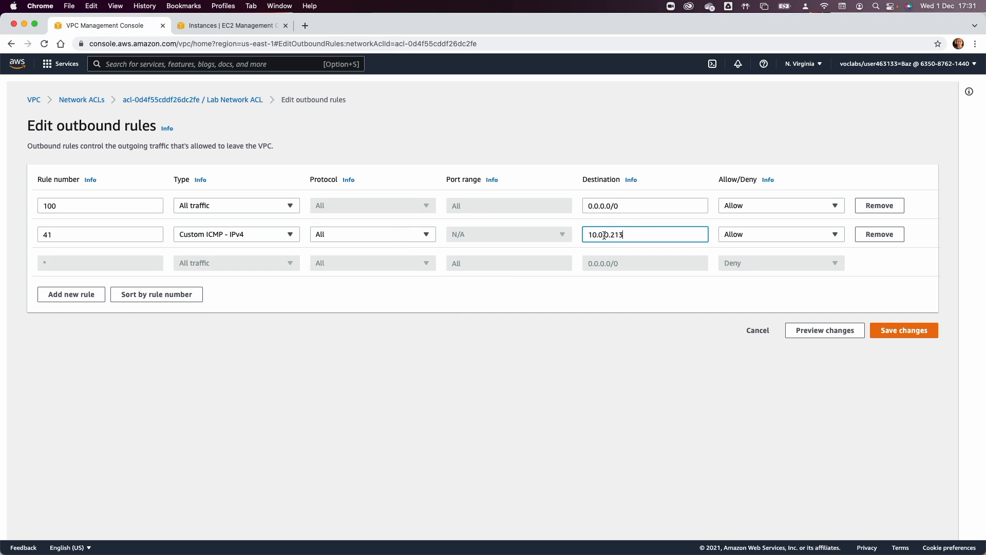
type("/32")
key("Tab")
left_click(786, 232)
left_click(779, 264)
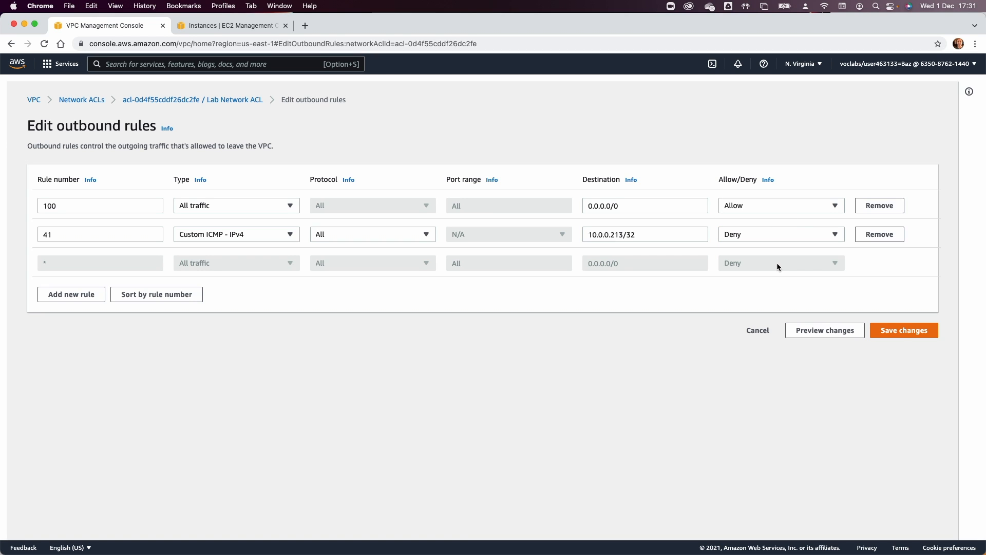
left_click(904, 331)
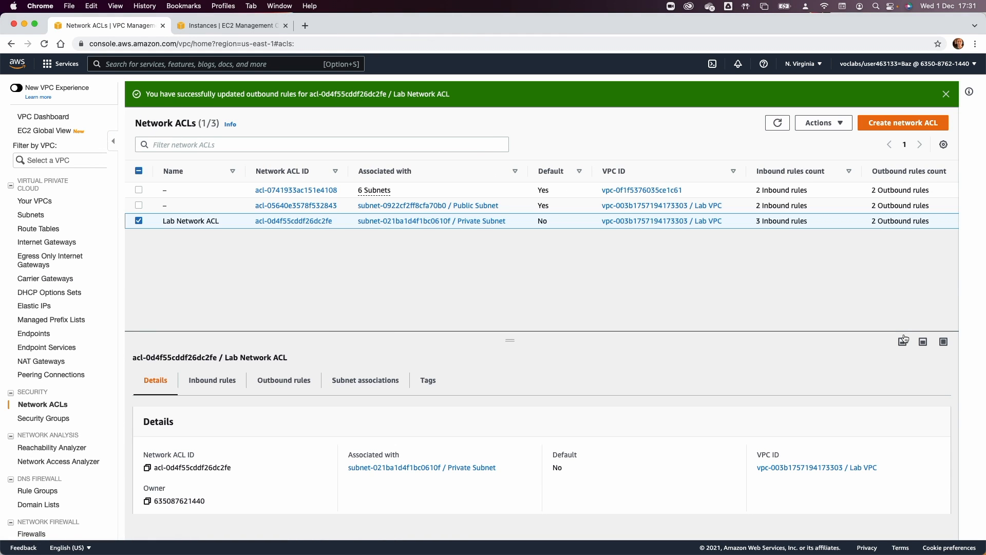
Bring the Terminal forward and add blank lines under the ping output, which stops at icmp_seq=91.
key("super+Tab")
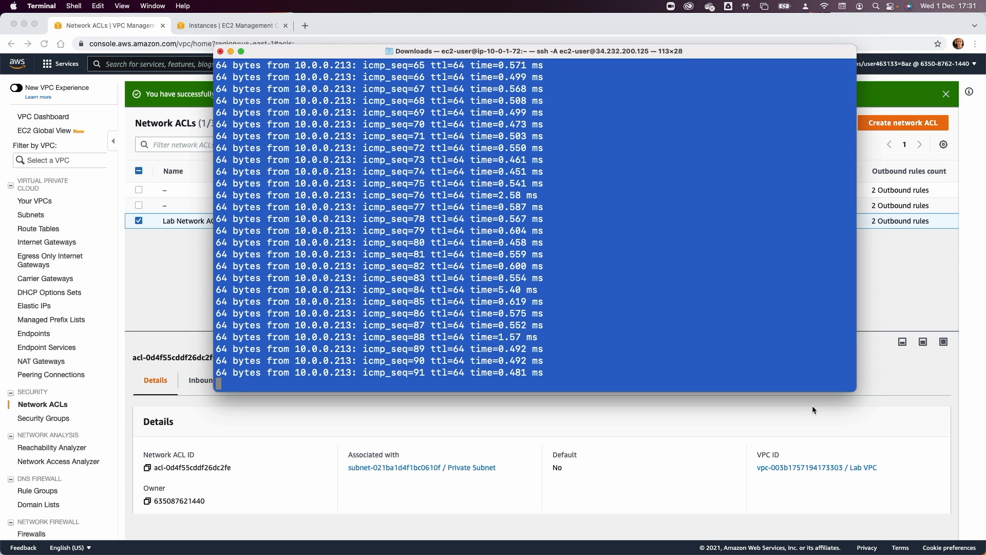
triple_click(374, 349)
left_click(284, 373)
key("Return")
type("]")
key("Return")
key("Return")
key("Return")
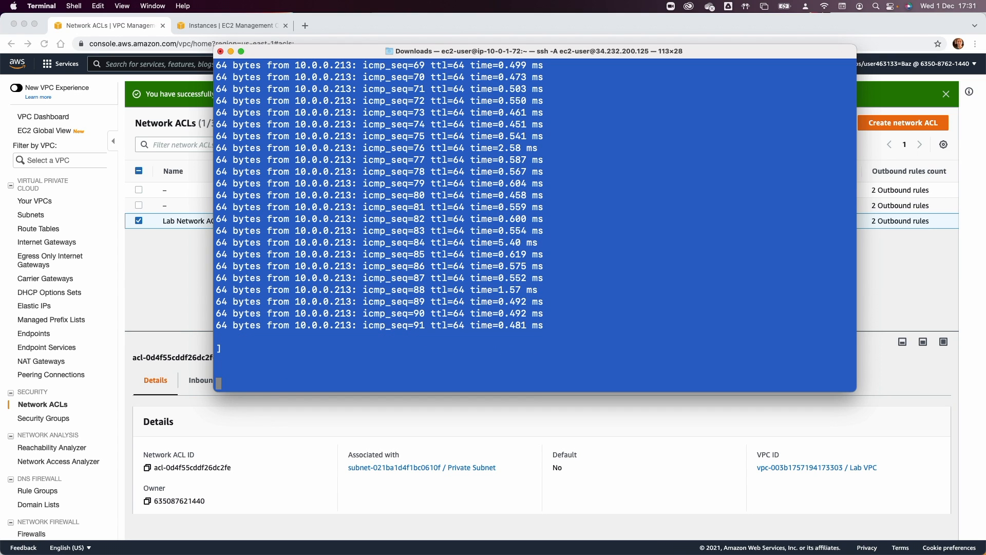